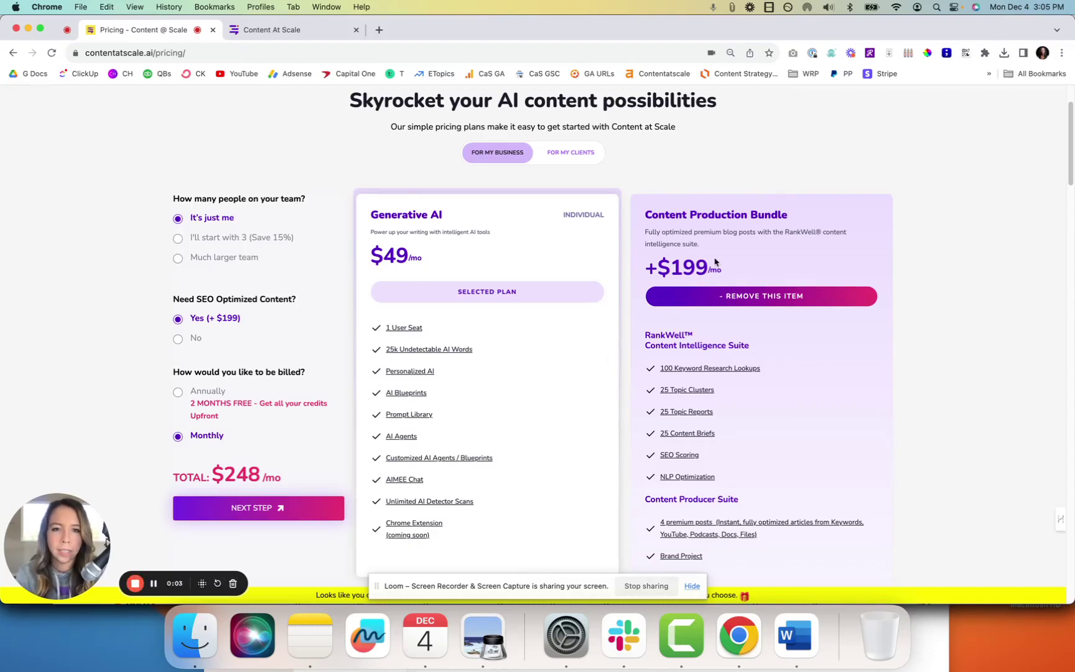
# - Scroll through the pricing page: $49/mo Generative AI plus $199/mo Content Production Bundle, $248/mo total
pyautogui.scroll(-2, 715, 262)
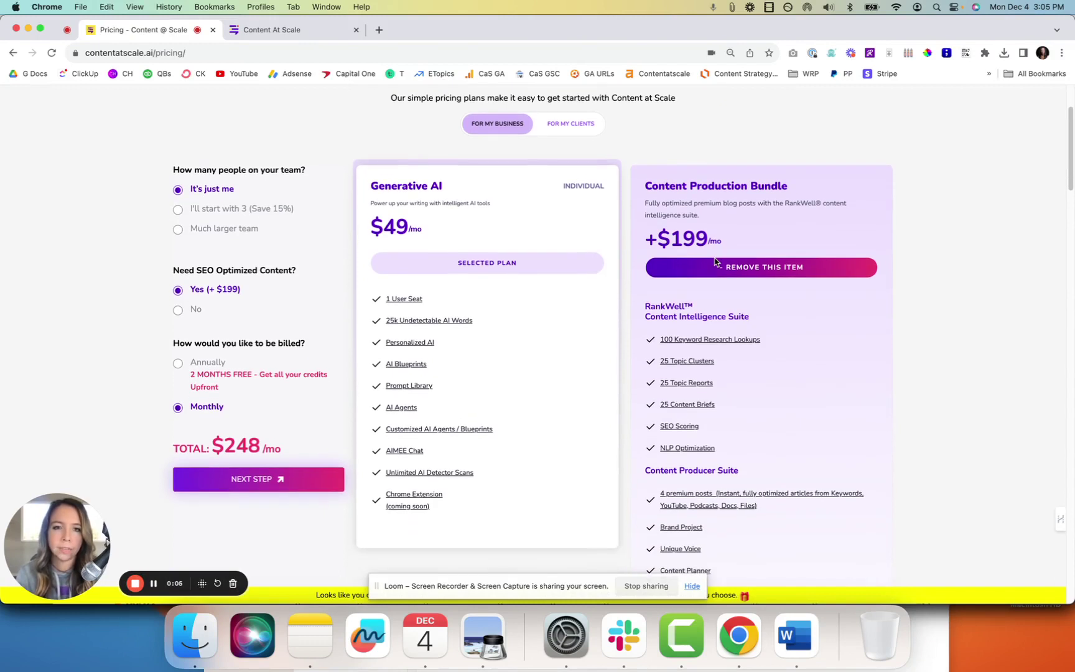
pyautogui.scroll(-2, 753, 185)
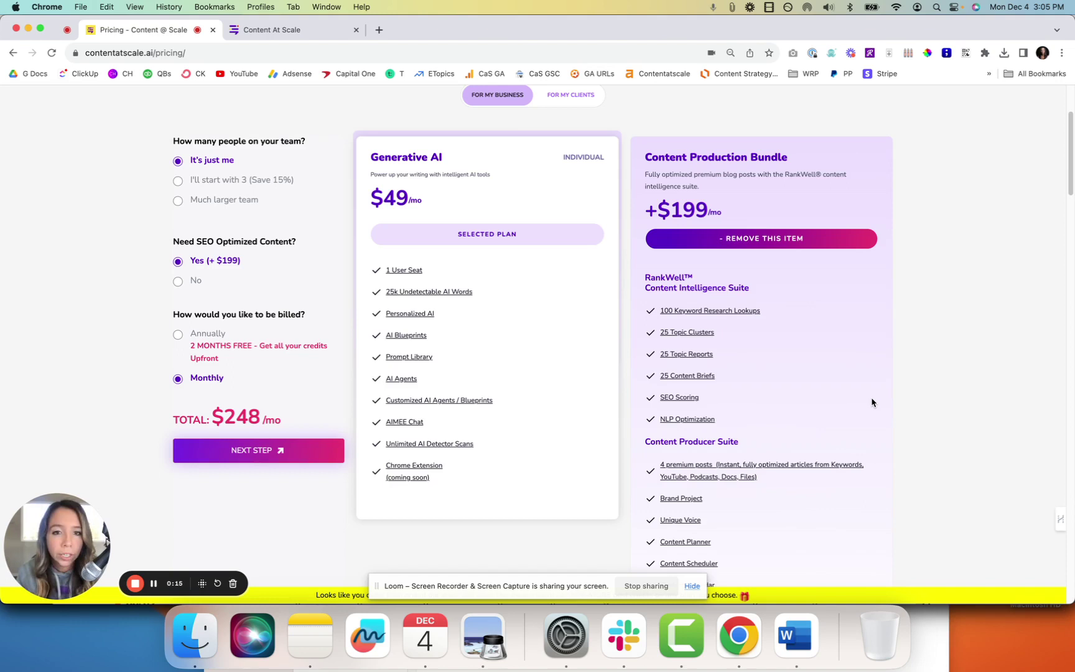
pyautogui.scroll(-1, 872, 399)
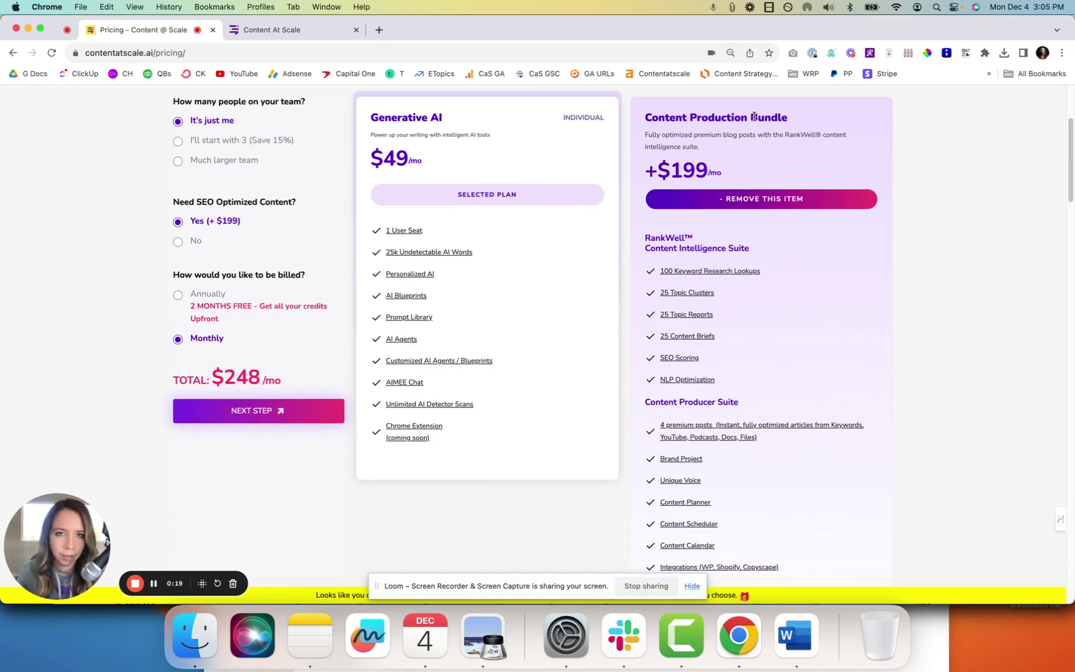
pyautogui.scroll(-1, 754, 116)
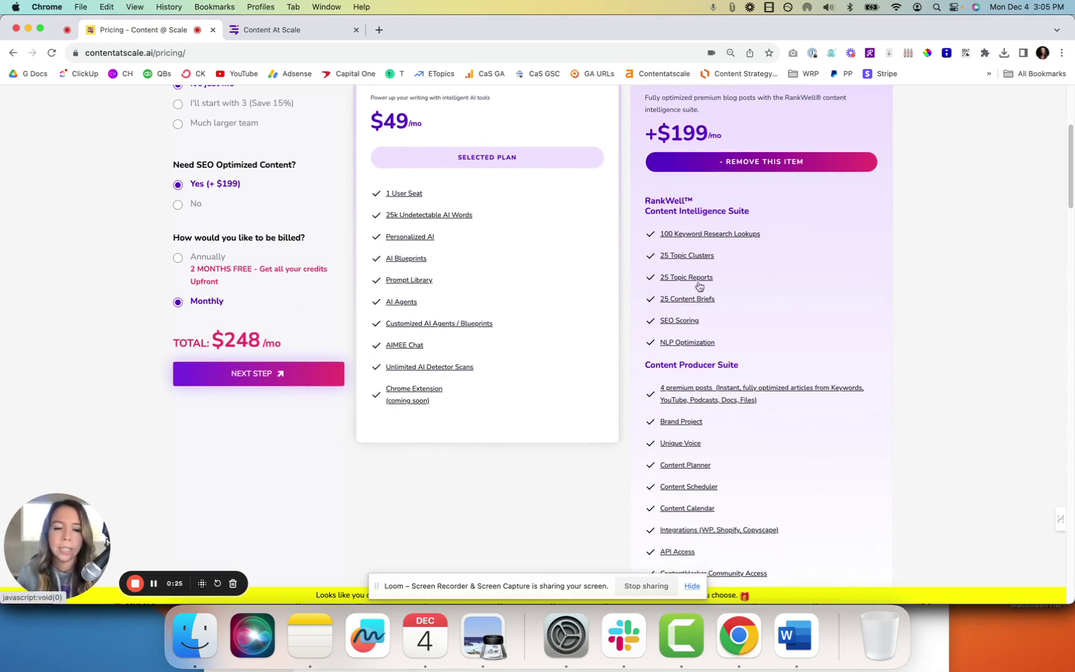
pyautogui.scroll(-1, 697, 288)
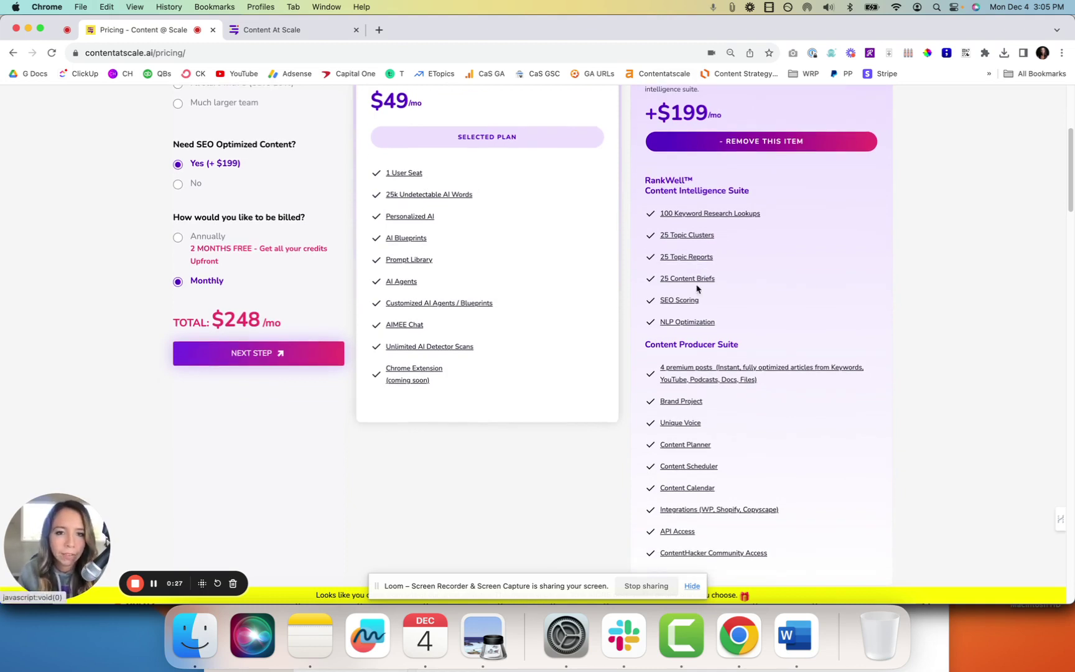
pyautogui.scroll(-1, 690, 305)
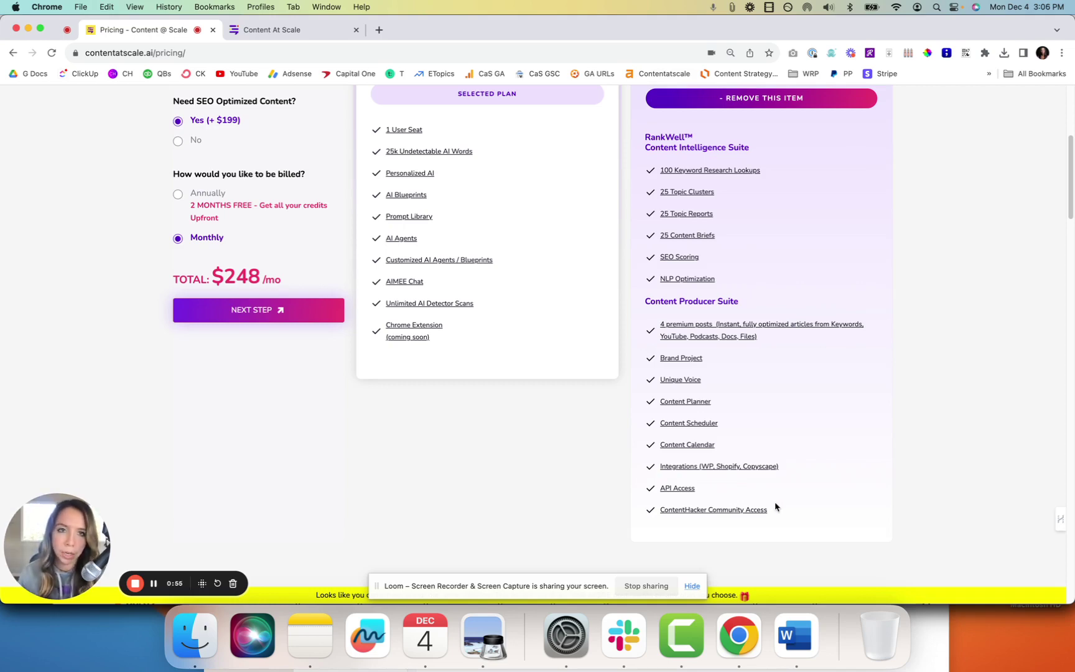
pyautogui.scroll(3, 775, 507)
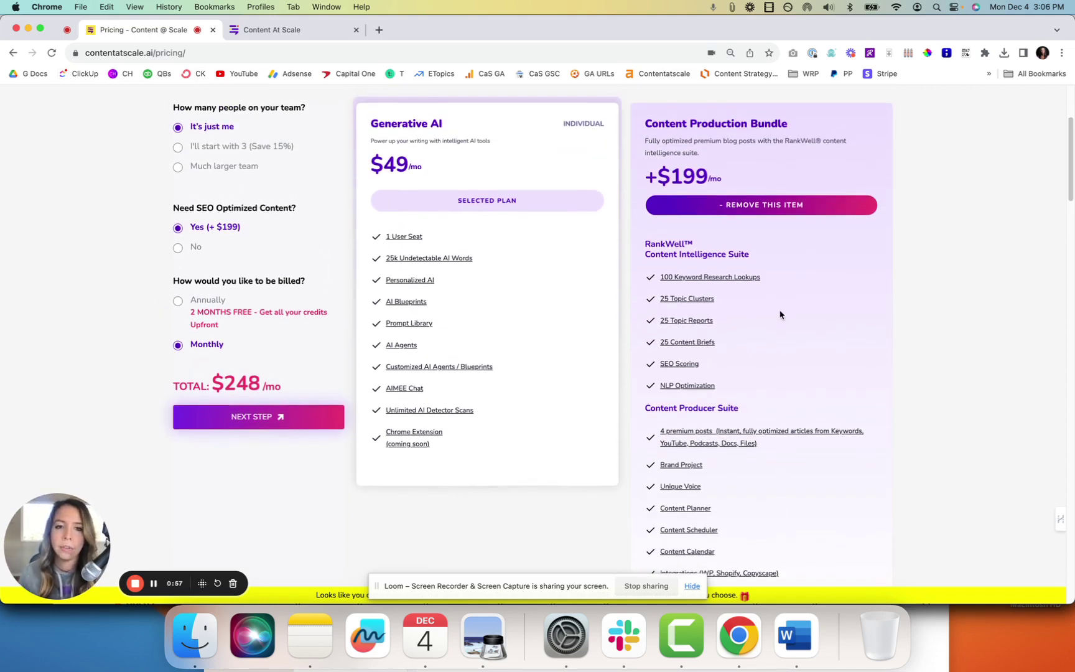
pyautogui.scroll(-1, 780, 314)
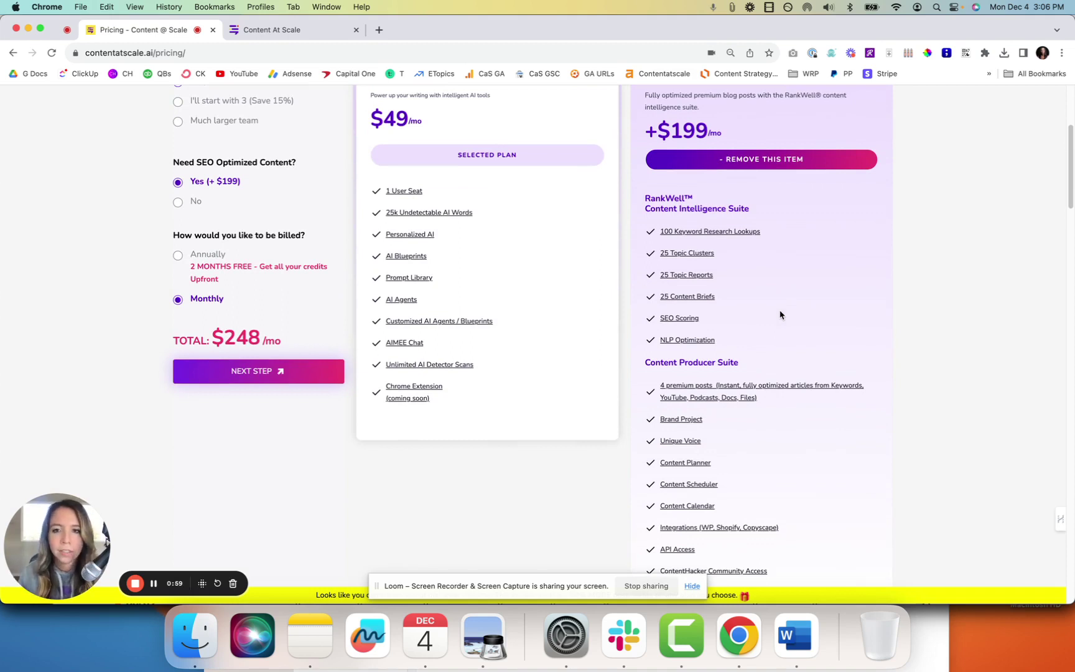
# - From the Projects dashboard, open the Content Hacker project listing its 76 posts
pyautogui.click(276, 35)
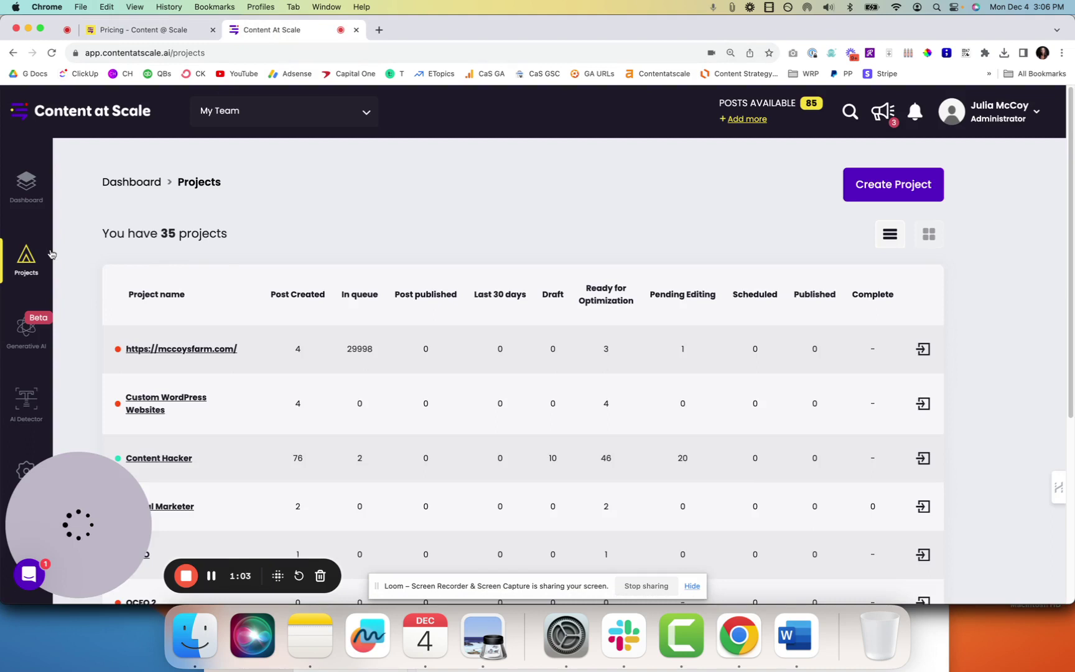
pyautogui.moveTo(22, 260)
pyautogui.scroll(-1, 475, 245)
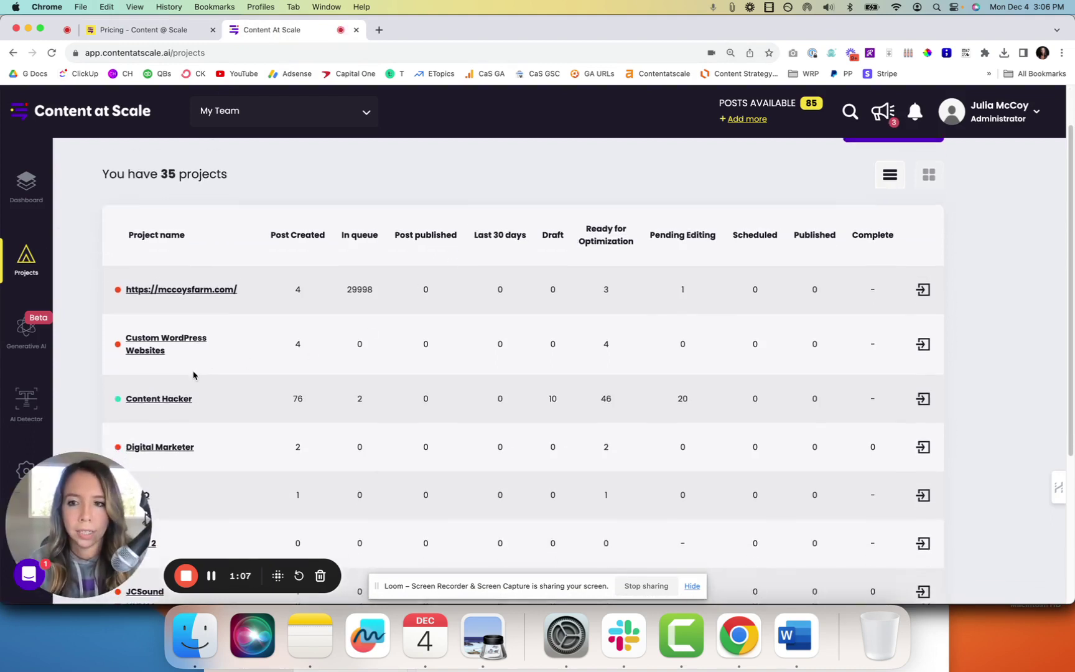
pyautogui.click(165, 399)
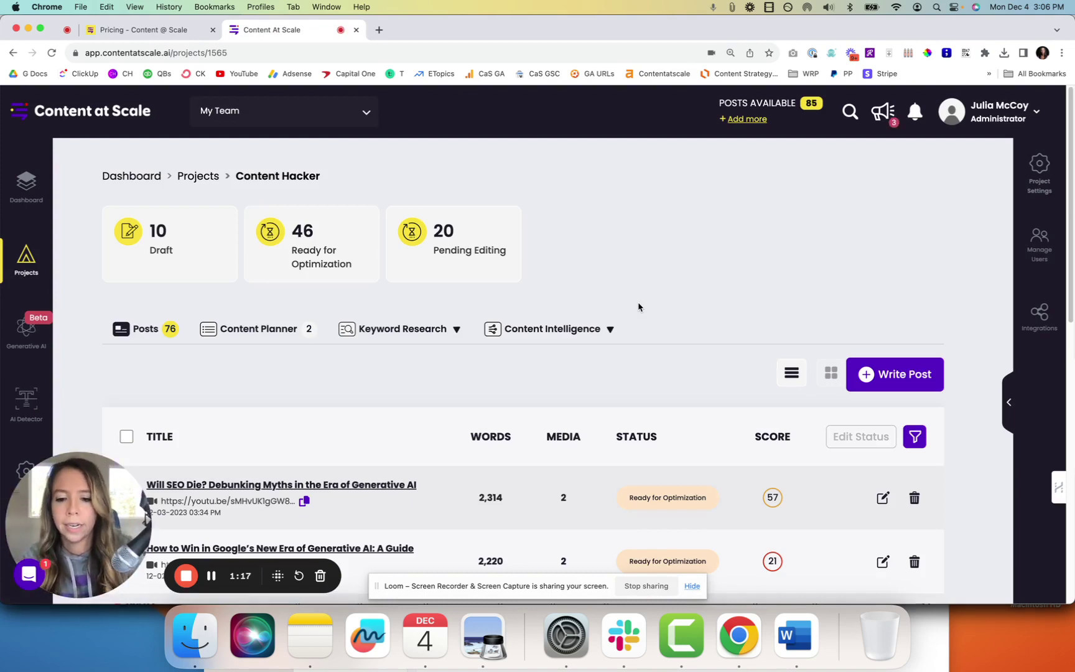
# - Load contenthacker.com/blog/ in a new tab and browse the blog listing
pyautogui.press('super+t')
pyautogui.write('content')
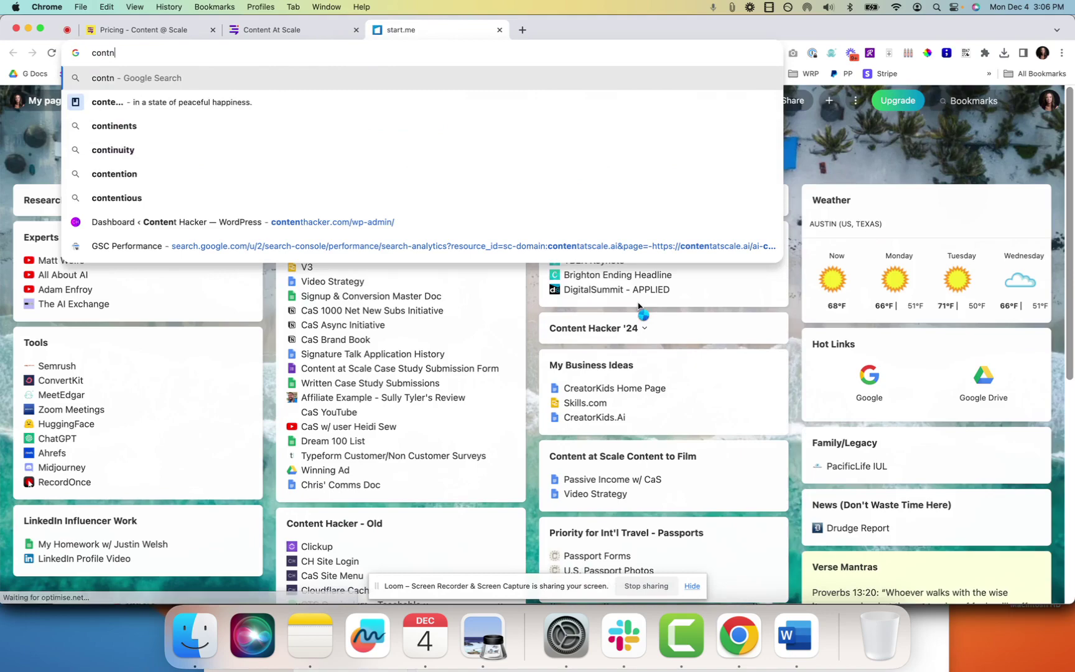
pyautogui.write('hacker.com/blog/')
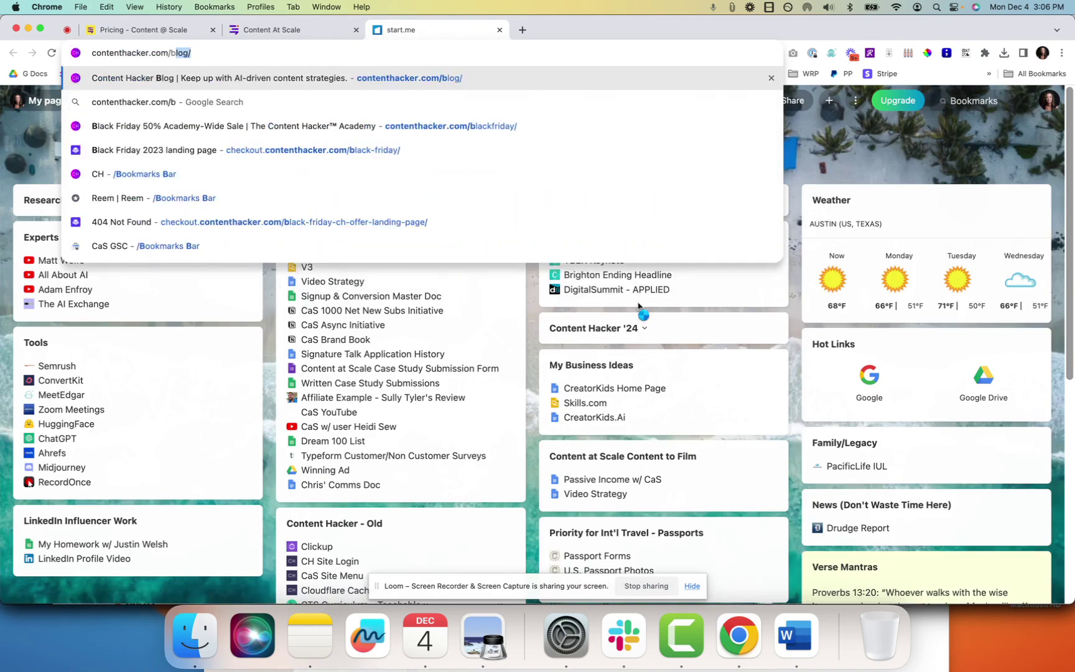
pyautogui.press('Return')
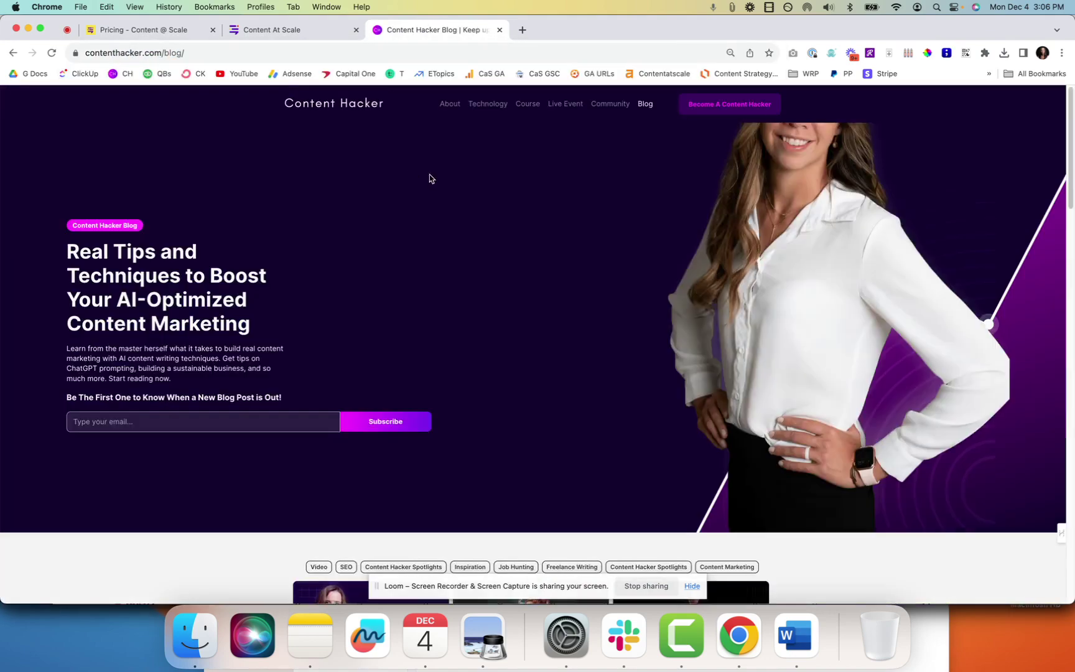
pyautogui.scroll(-10, 747, 344)
pyautogui.scroll(-6, 747, 343)
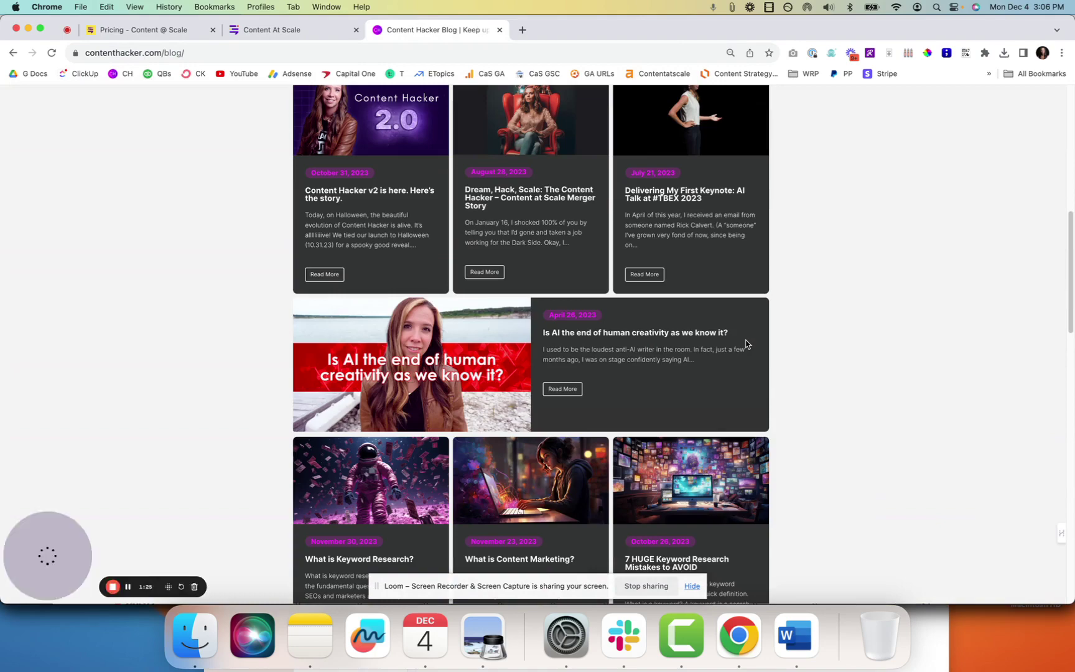
pyautogui.scroll(3, 746, 343)
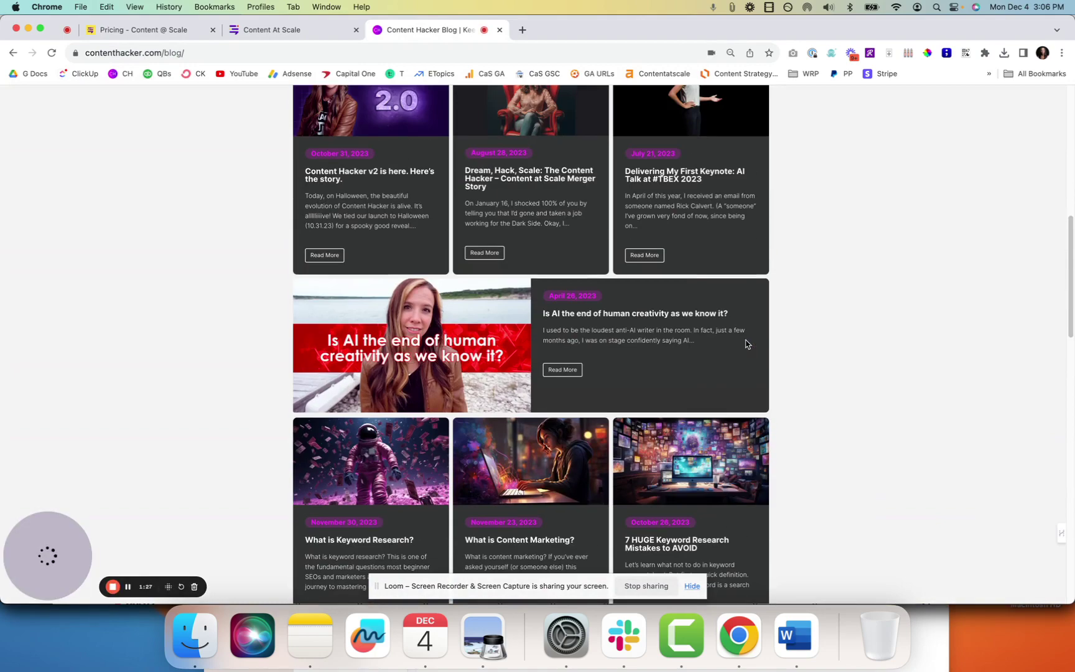
pyautogui.scroll(-3, 374, 298)
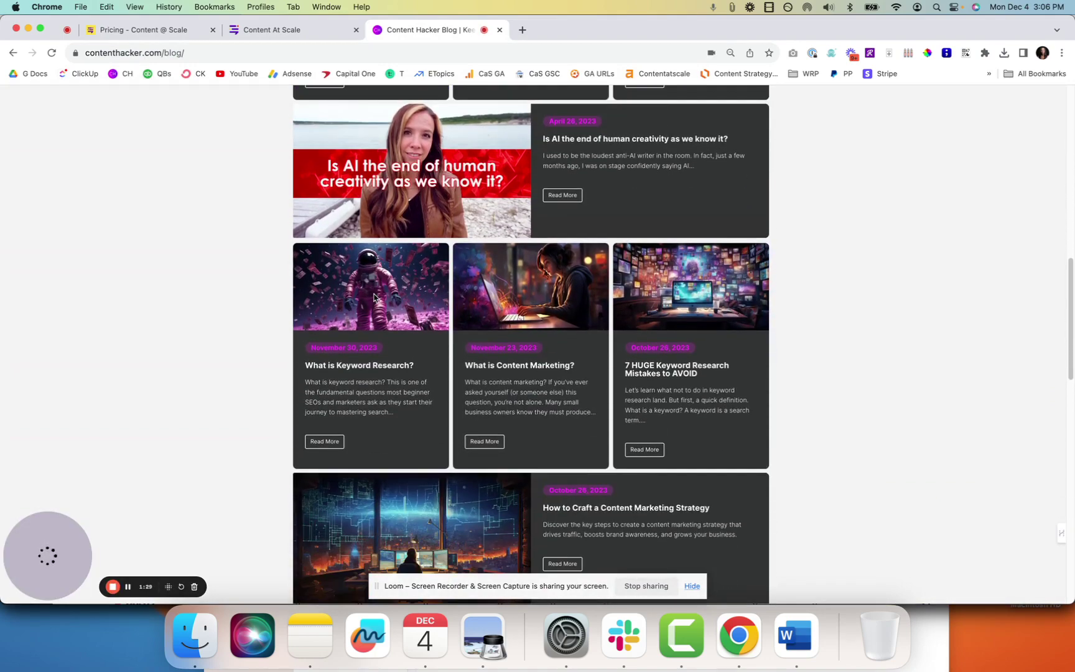
pyautogui.scroll(2, 374, 297)
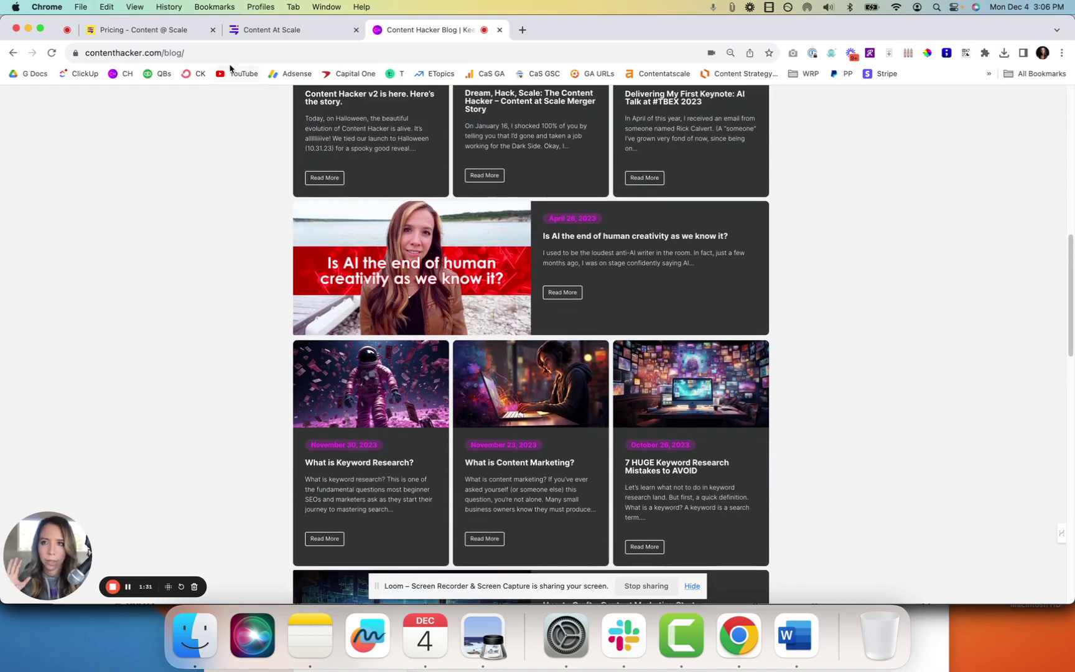
pyautogui.scroll(-4, 453, 374)
pyautogui.scroll(-5, 663, 367)
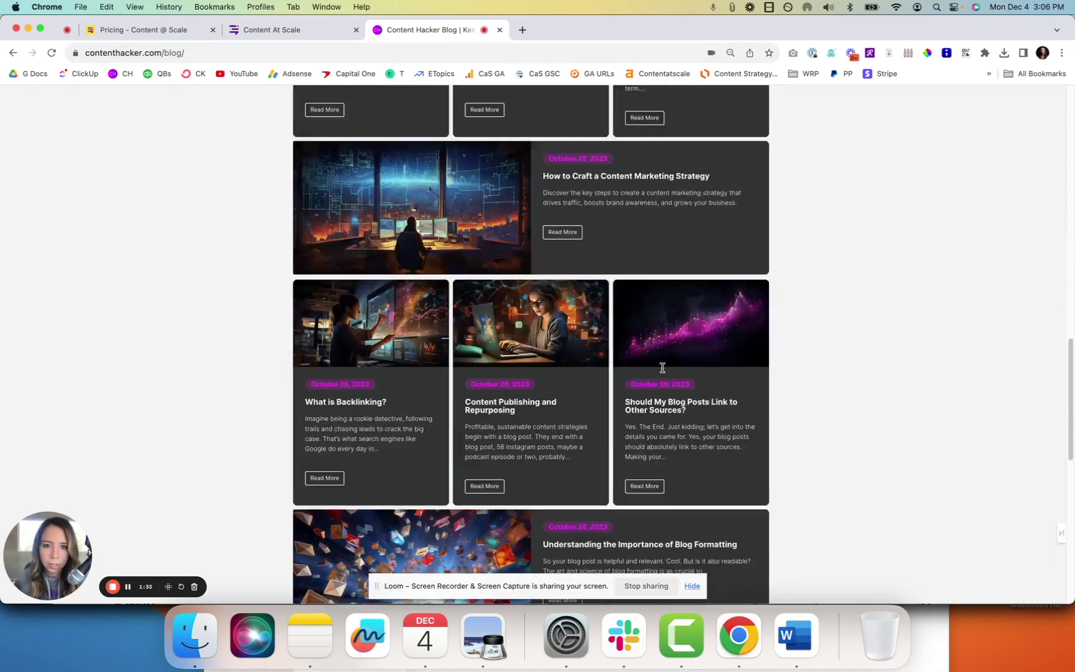
pyautogui.scroll(-5, 448, 285)
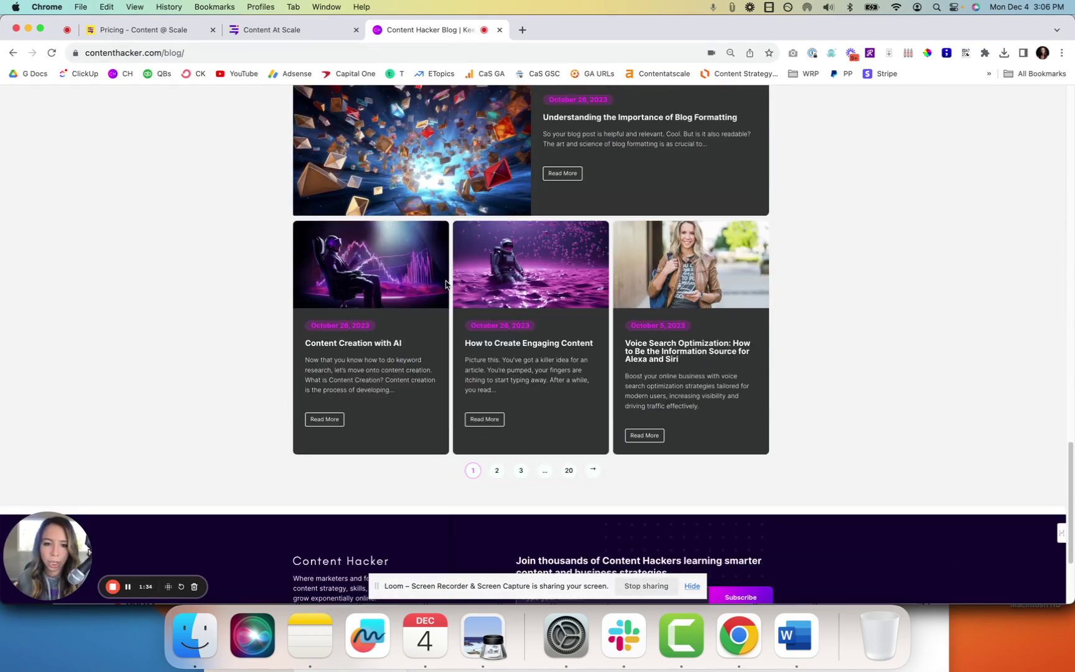
# - Read the Voice Search Optimization article, then return to the Content at Scale project tab
pyautogui.click(651, 355)
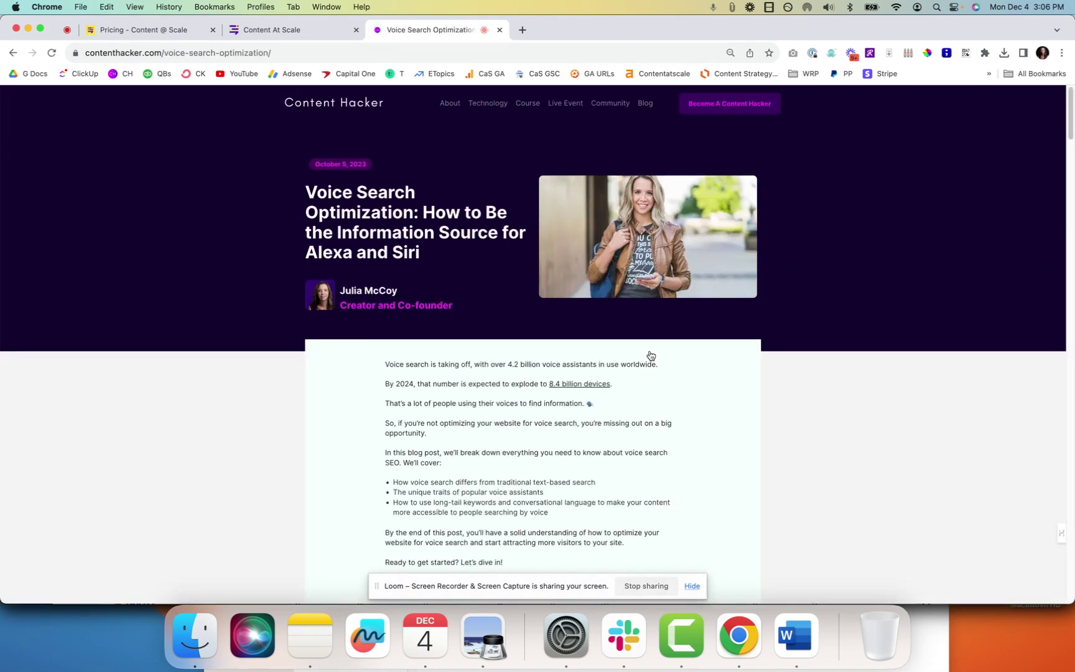
pyautogui.scroll(-2, 651, 355)
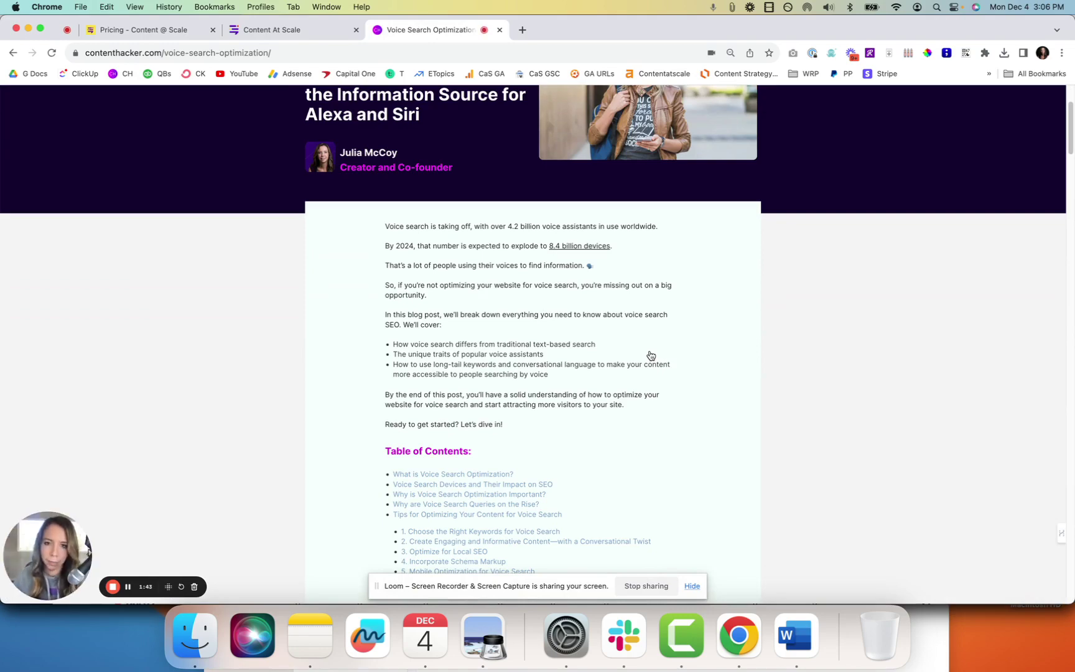
pyautogui.scroll(-15, 651, 356)
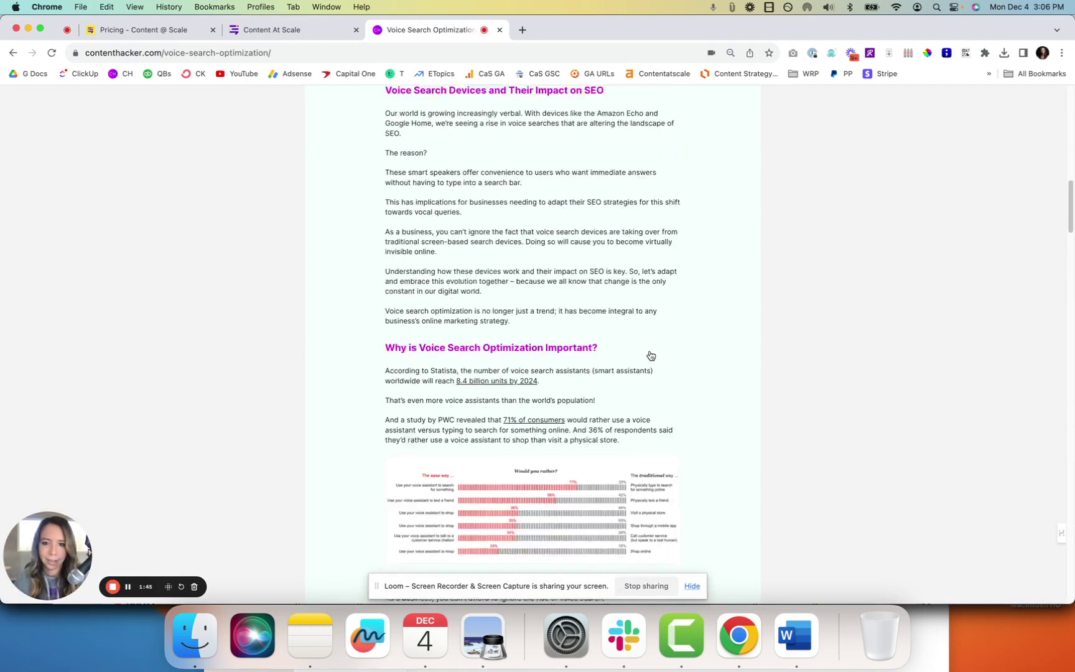
pyautogui.scroll(-8, 651, 356)
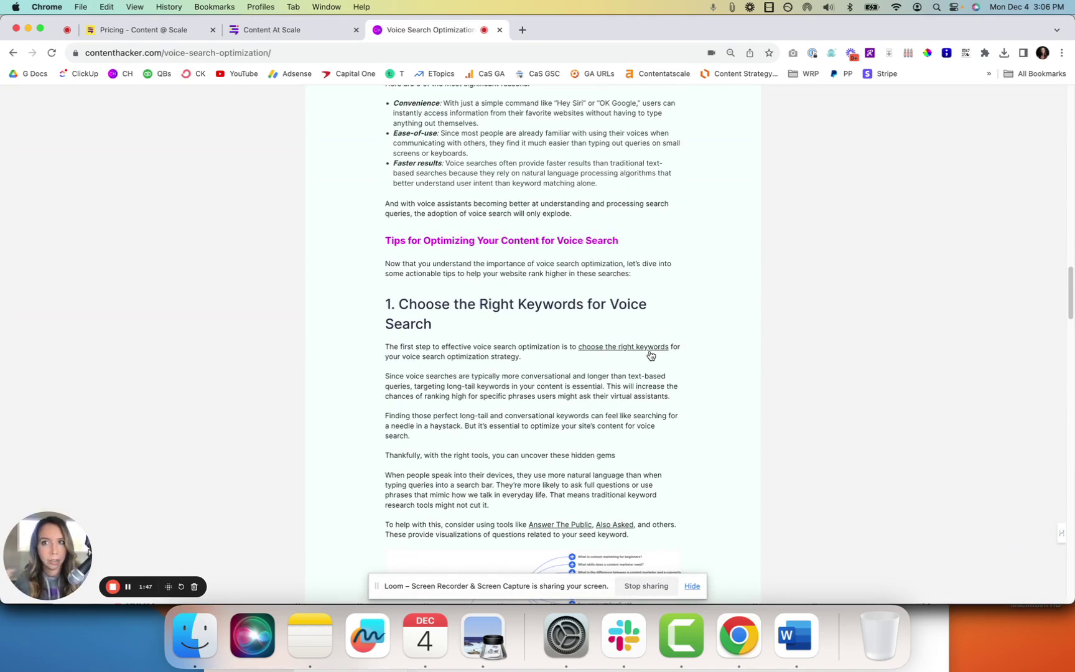
pyautogui.click(285, 34)
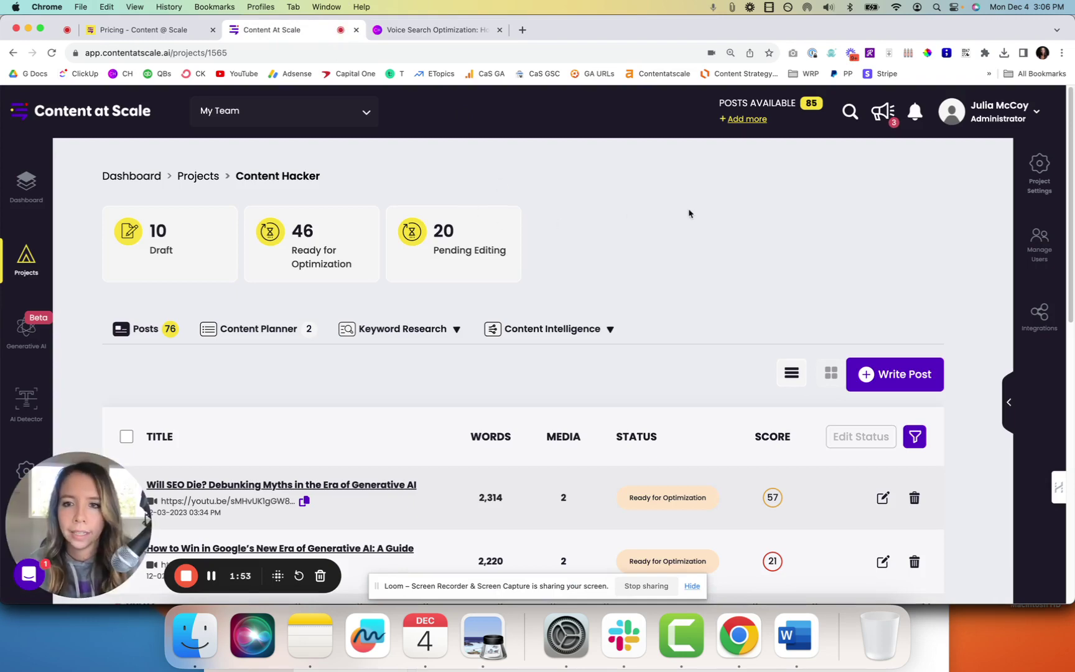
# - Start writing a new post in the Content Hacker project
pyautogui.scroll(-2, 689, 213)
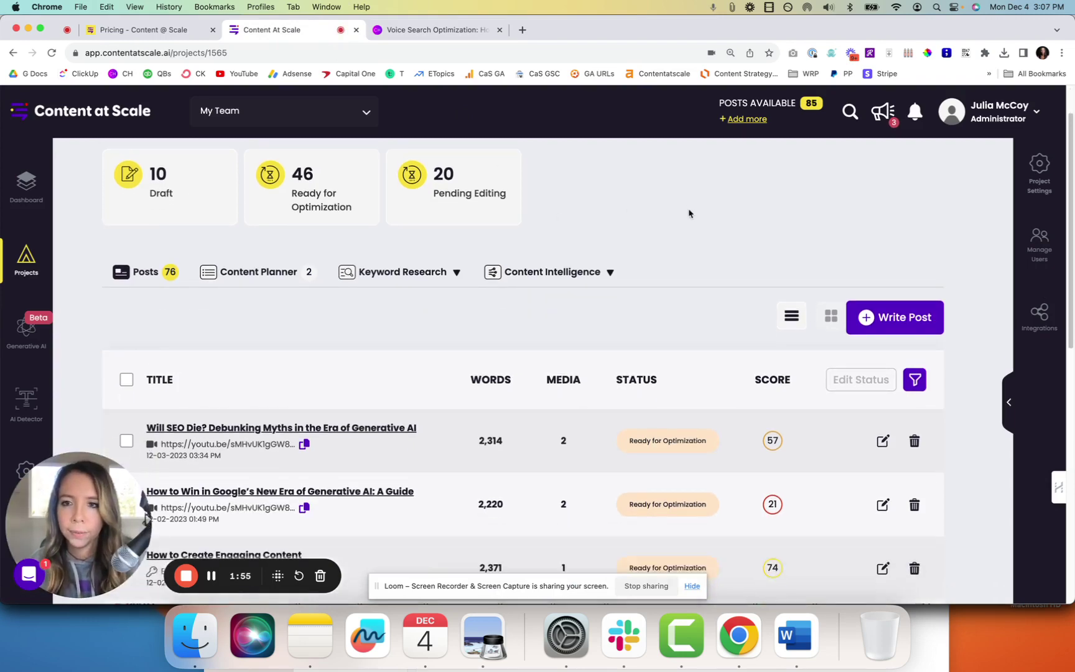
pyautogui.scroll(1, 688, 213)
pyautogui.scroll(-2, 688, 213)
pyautogui.scroll(-2, 688, 213)
pyautogui.scroll(4, 689, 213)
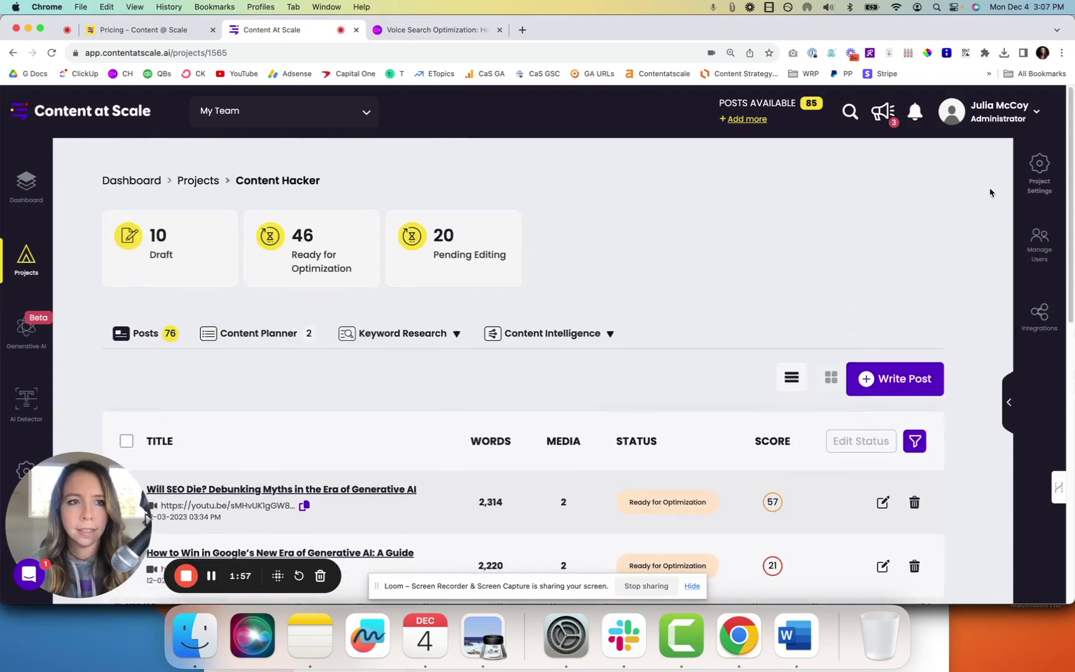
pyautogui.click(876, 374)
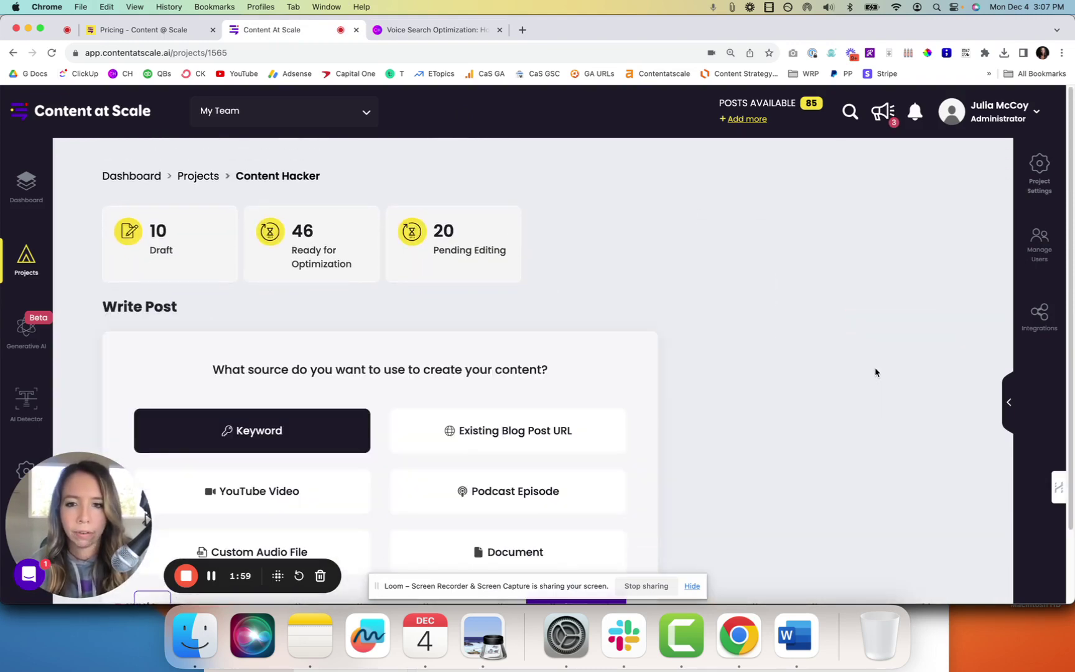
pyautogui.scroll(-3, 370, 341)
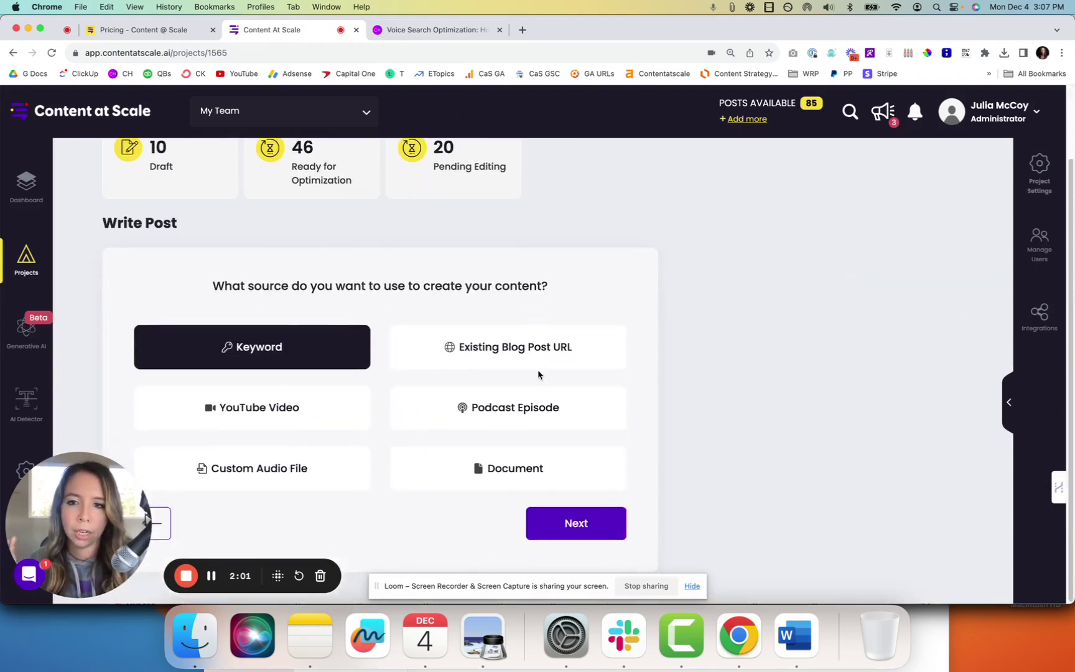
pyautogui.scroll(3, 539, 376)
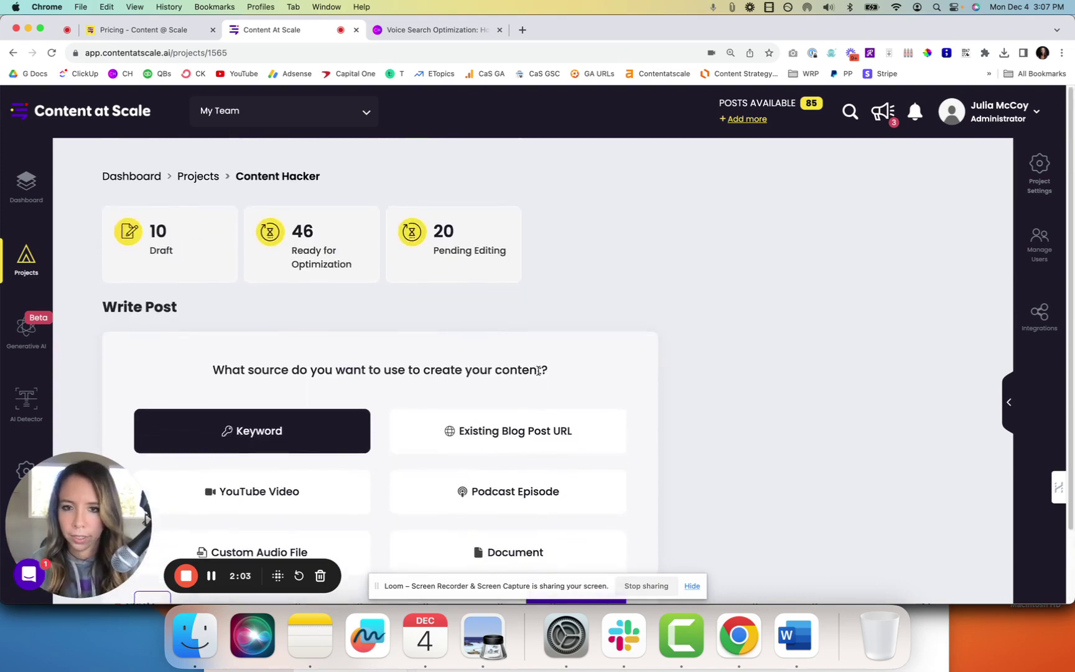
pyautogui.scroll(-2, 290, 414)
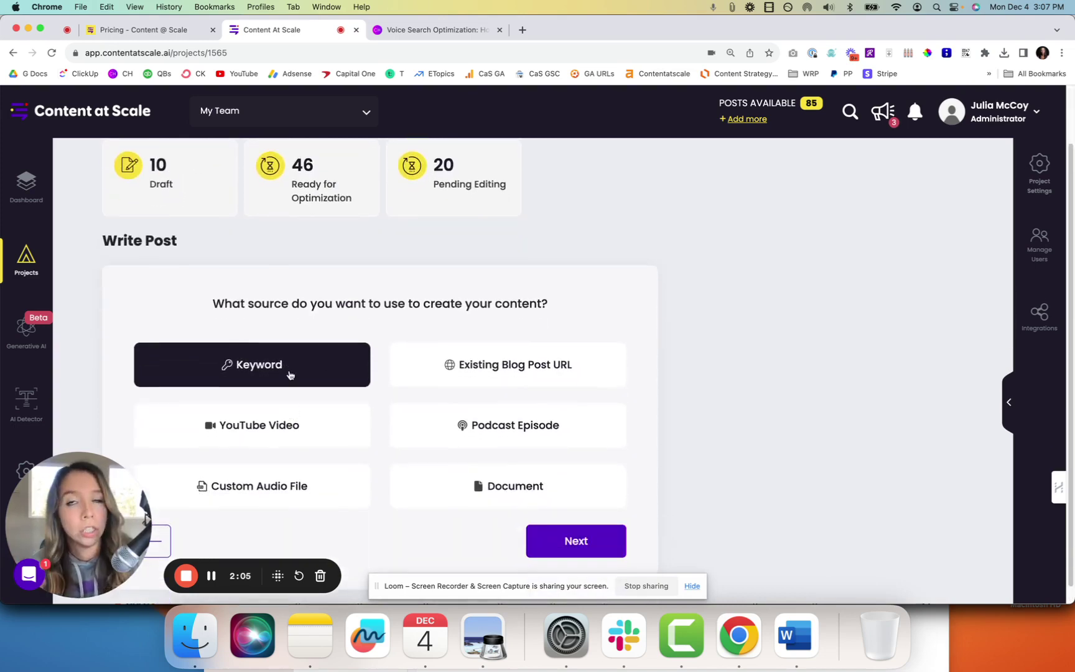
# - Try the blog post URL, YouTube, podcast and custom audio sources, settling on Document
pyautogui.click(485, 373)
pyautogui.click(311, 427)
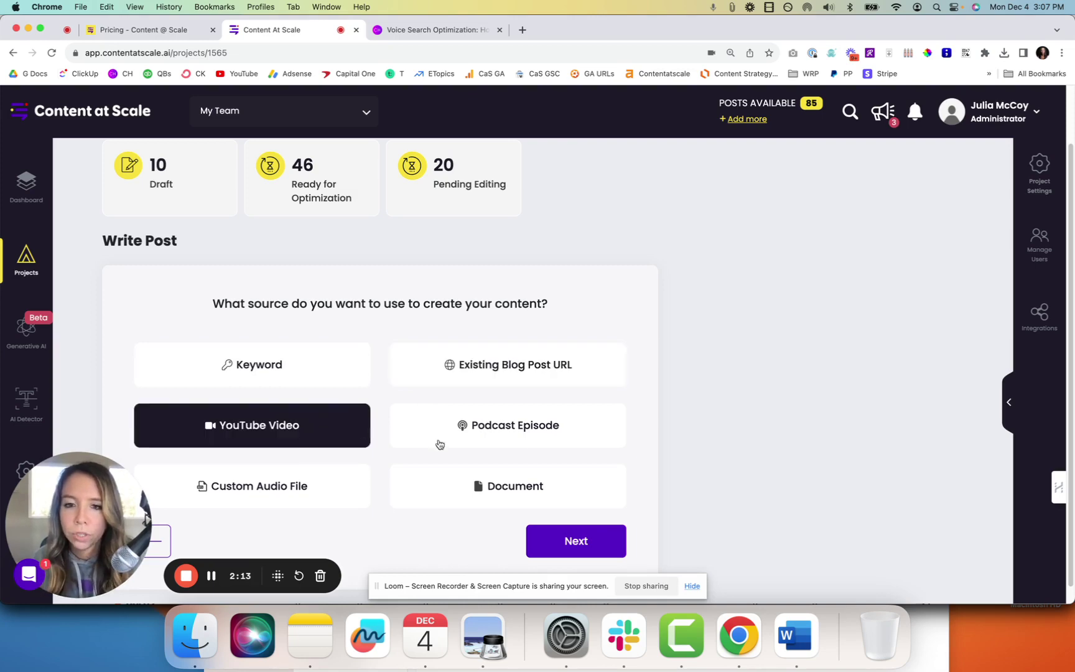
pyautogui.click(527, 433)
pyautogui.click(314, 482)
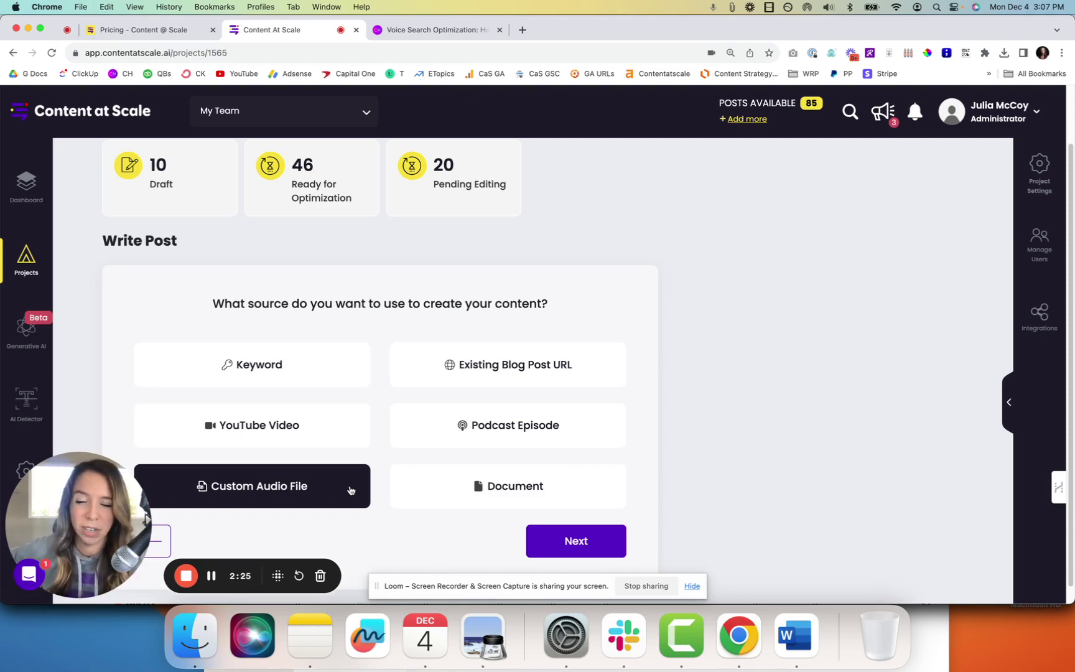
pyautogui.click(487, 491)
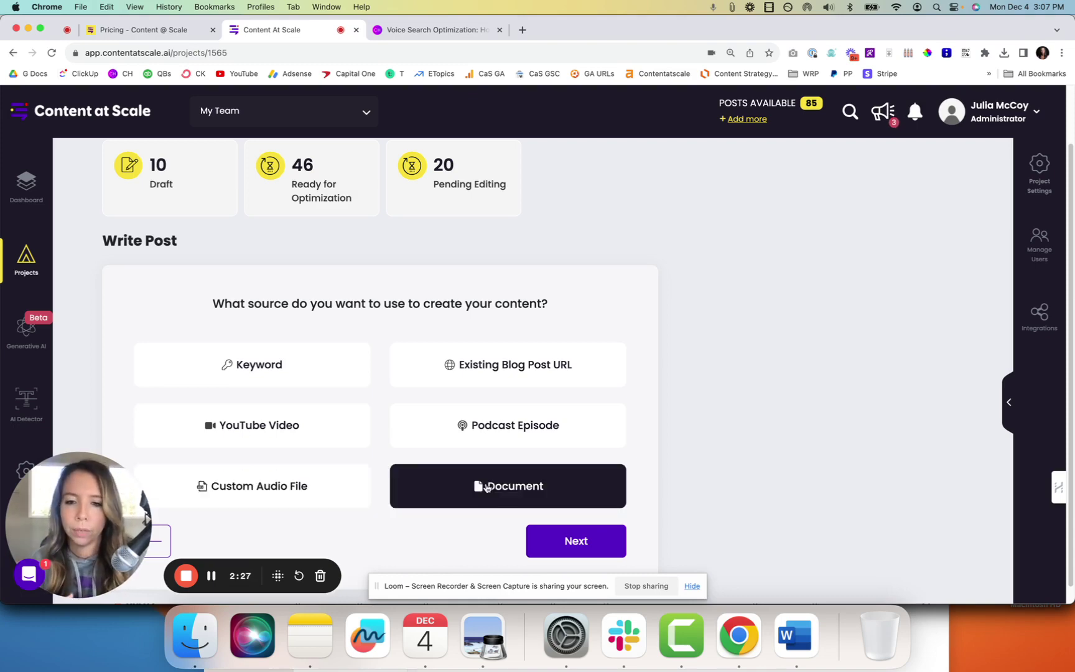
# - Preview the document upload form, toggling real-time Google research on and back off
pyautogui.click(578, 539)
pyautogui.scroll(-2, 541, 398)
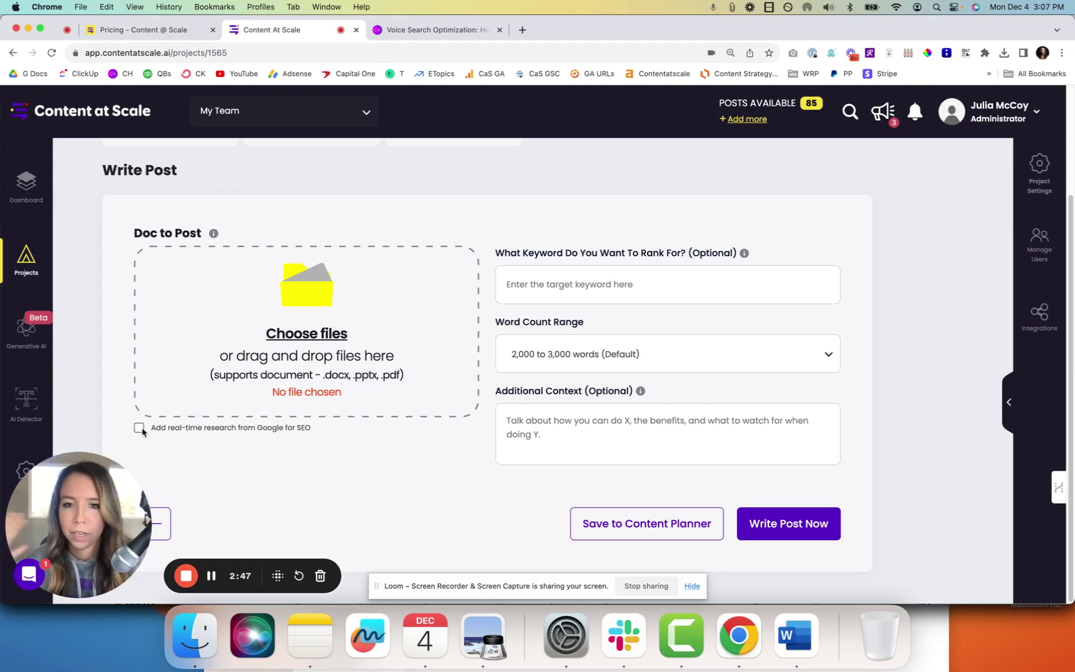
pyautogui.click(140, 429)
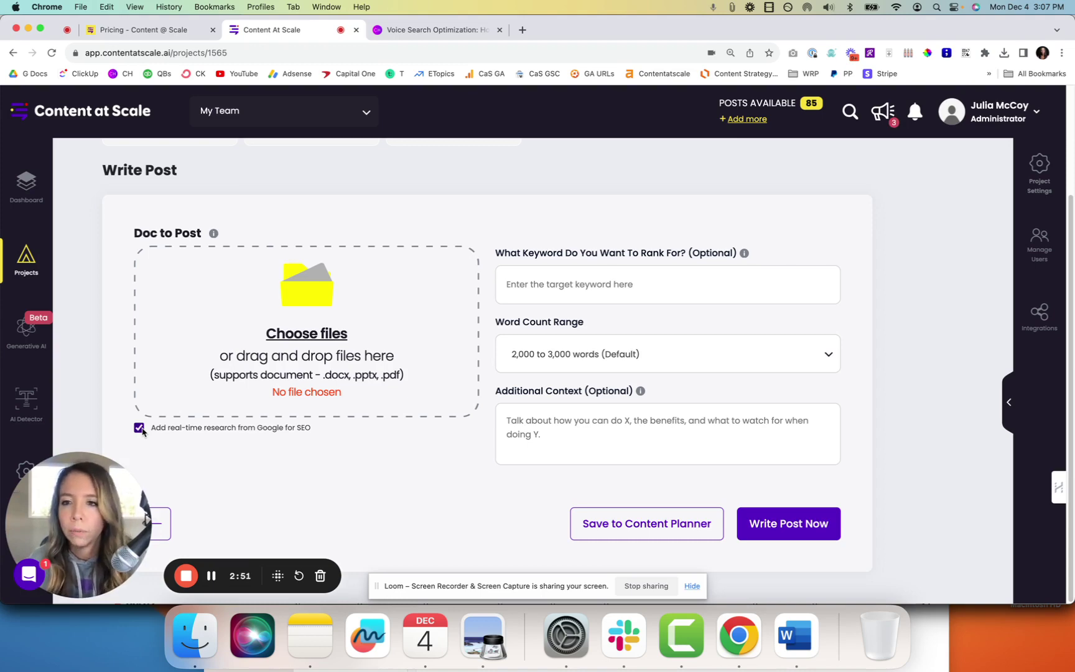
pyautogui.click(140, 428)
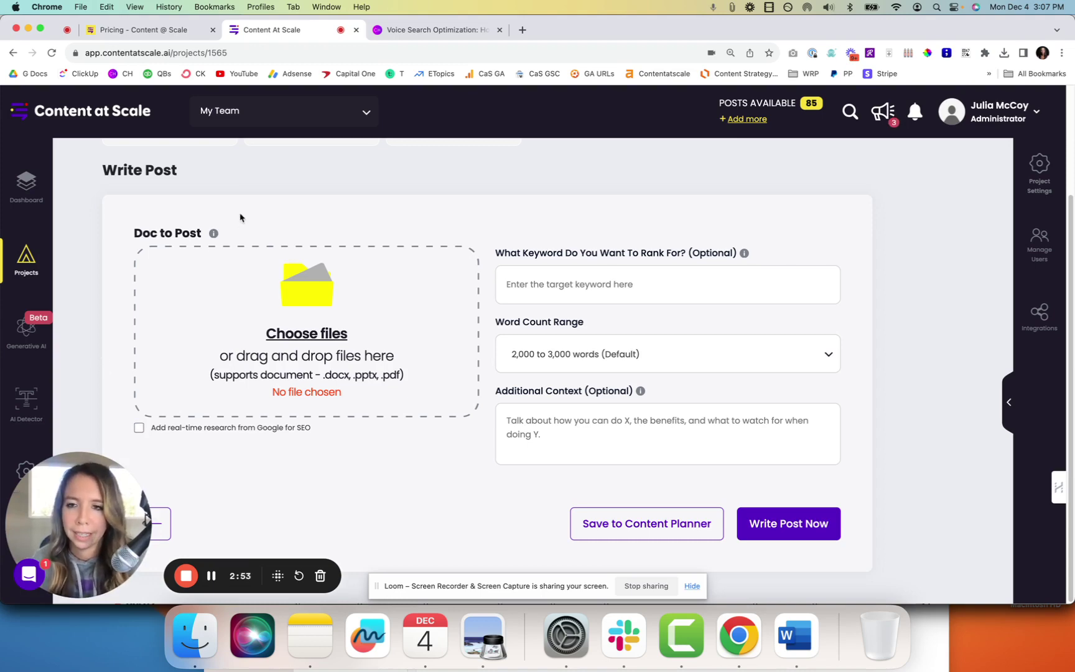
pyautogui.scroll(3, 240, 217)
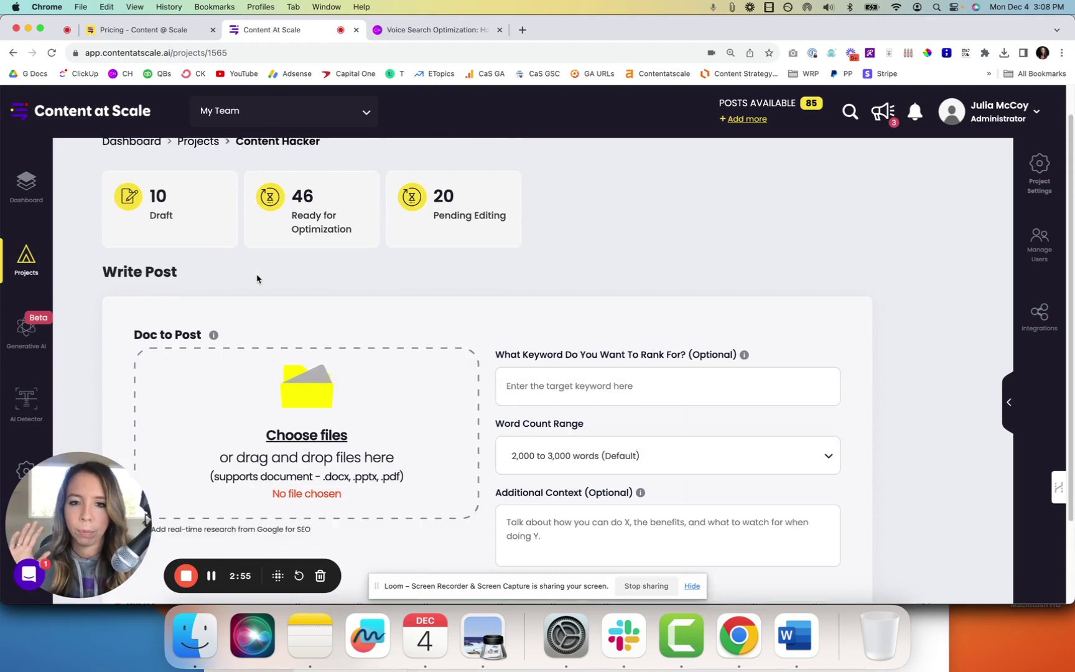
pyautogui.scroll(-3, 212, 231)
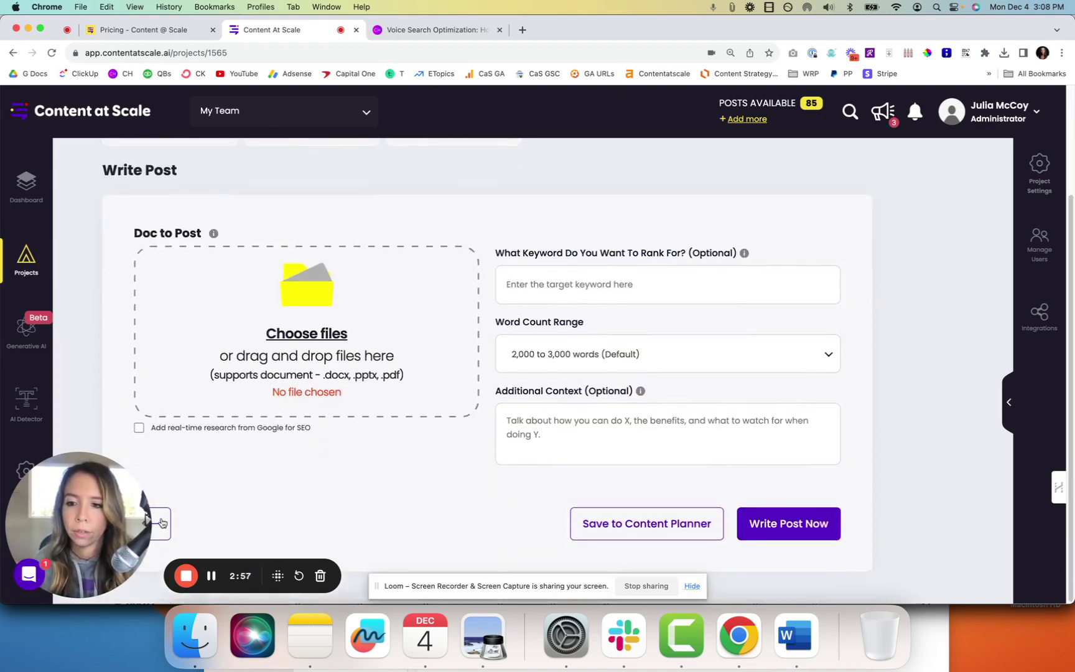
# - Preview the Custom Audio File form, then go back to the Content Hacker posts list
pyautogui.click(161, 523)
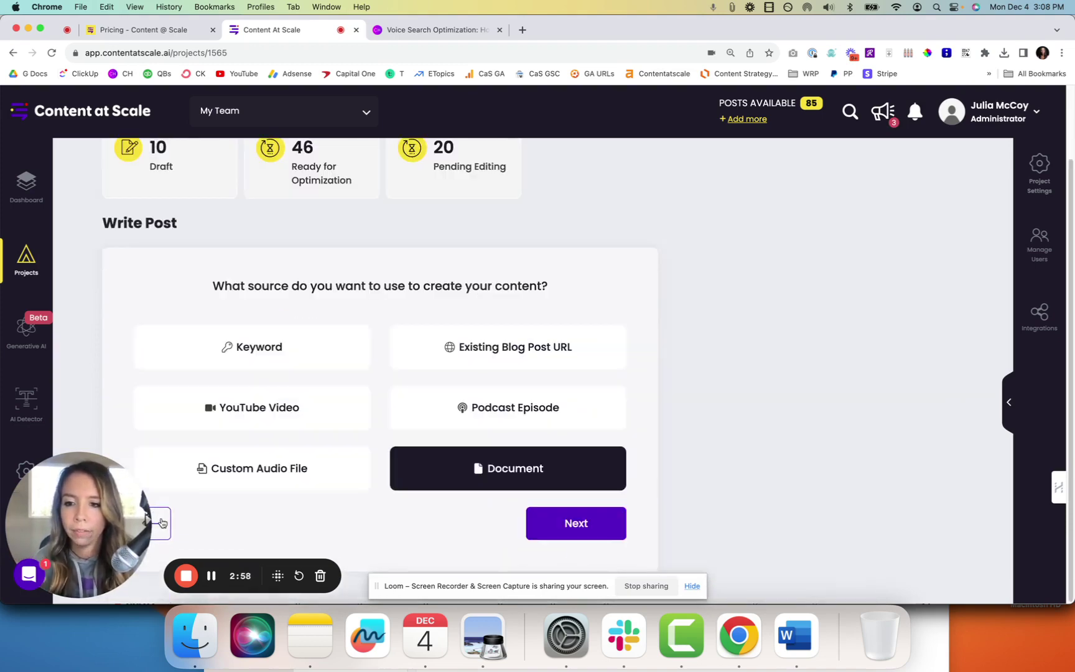
pyautogui.click(279, 472)
pyautogui.click(556, 530)
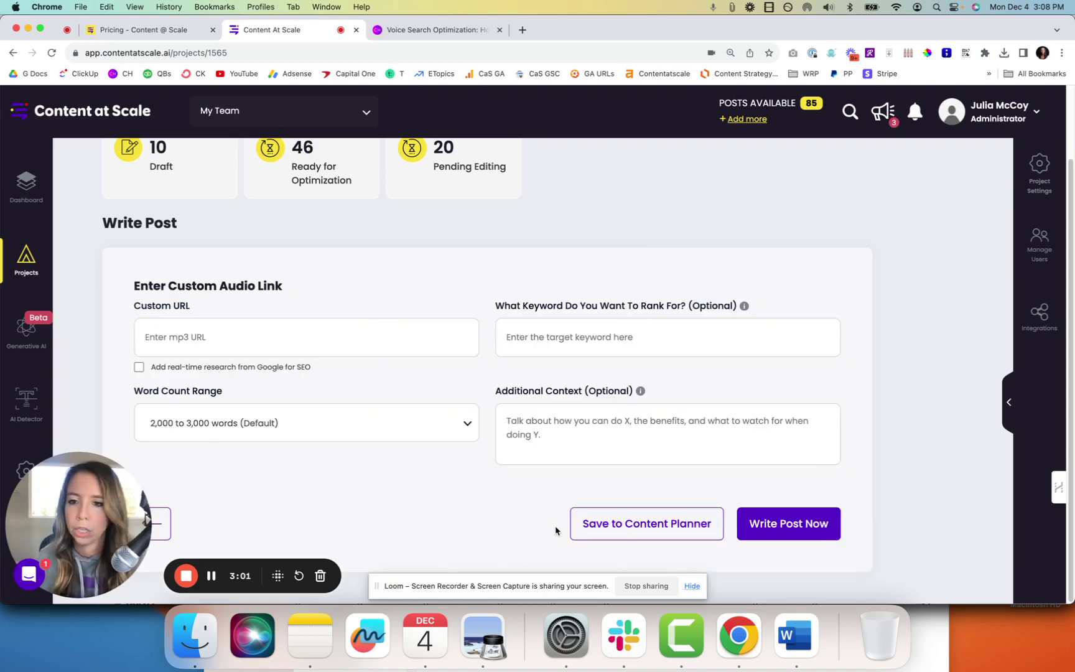
pyautogui.click(139, 368)
pyautogui.click(139, 368)
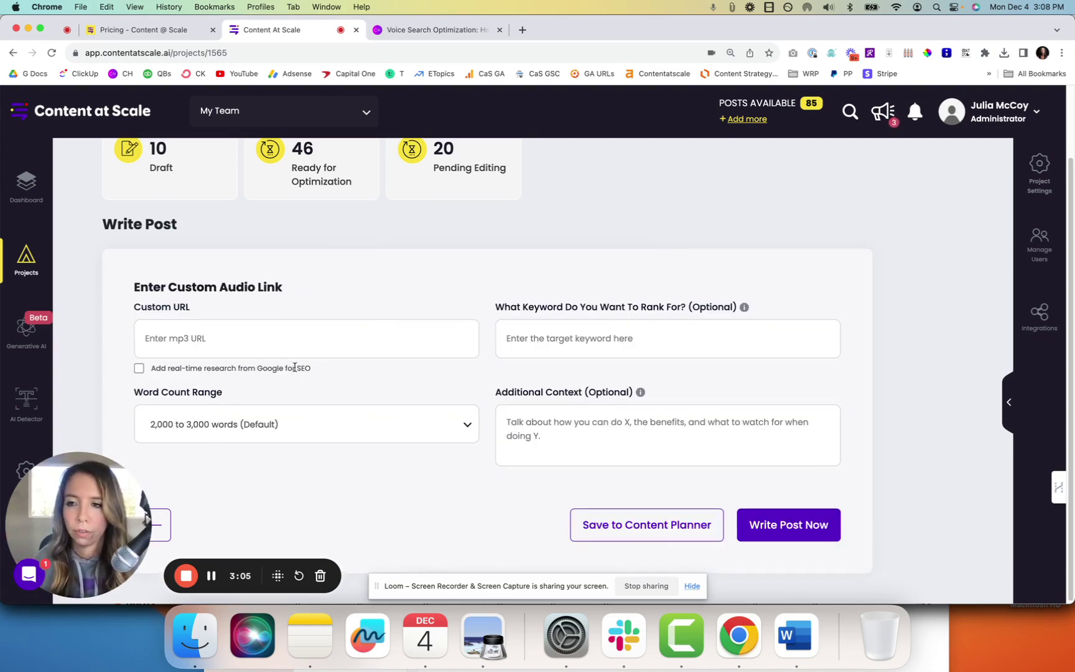
pyautogui.click(28, 261)
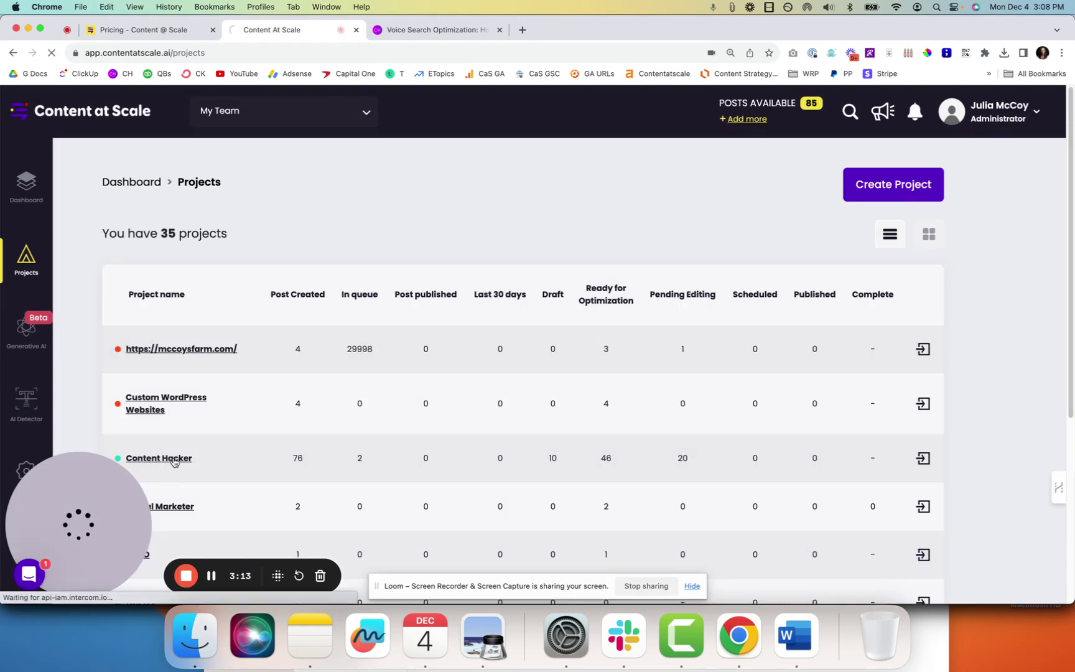
pyautogui.click(174, 462)
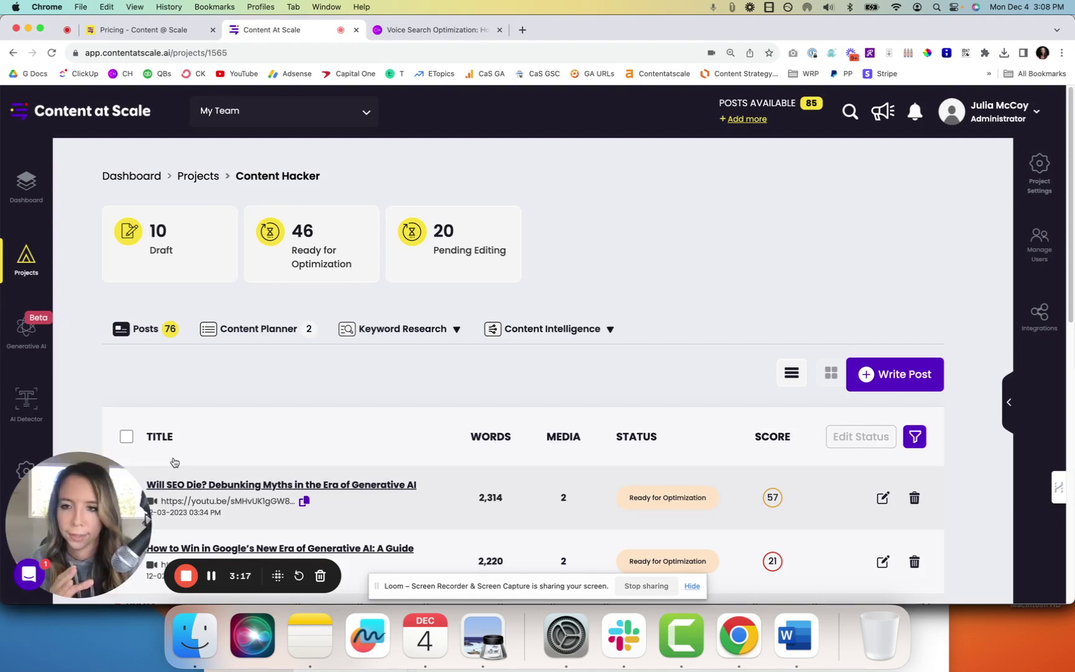
# - Open Keyword Research's Topics and Keywords results for 'ai content marketing' and browse them
pyautogui.click(413, 335)
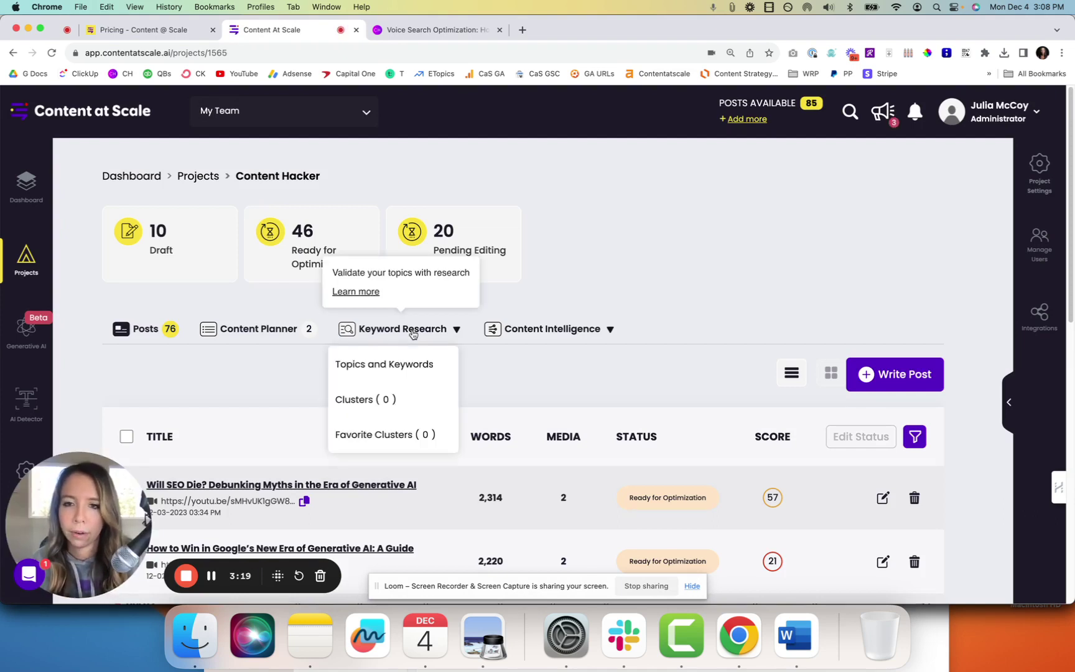
pyautogui.click(390, 364)
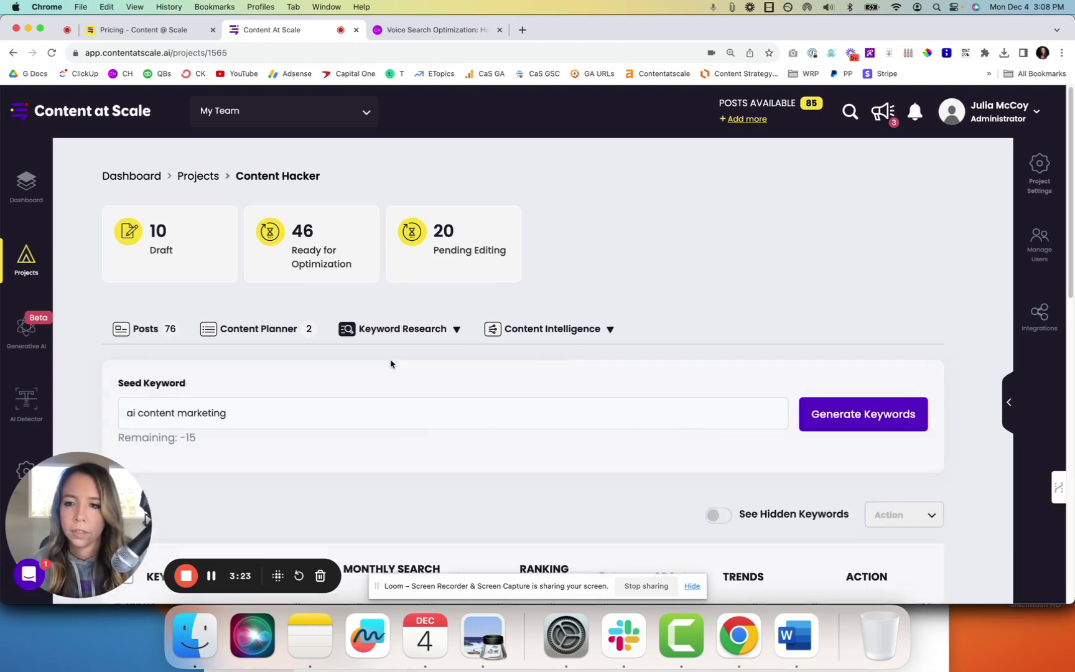
pyautogui.scroll(-3, 660, 381)
pyautogui.scroll(-10, 888, 348)
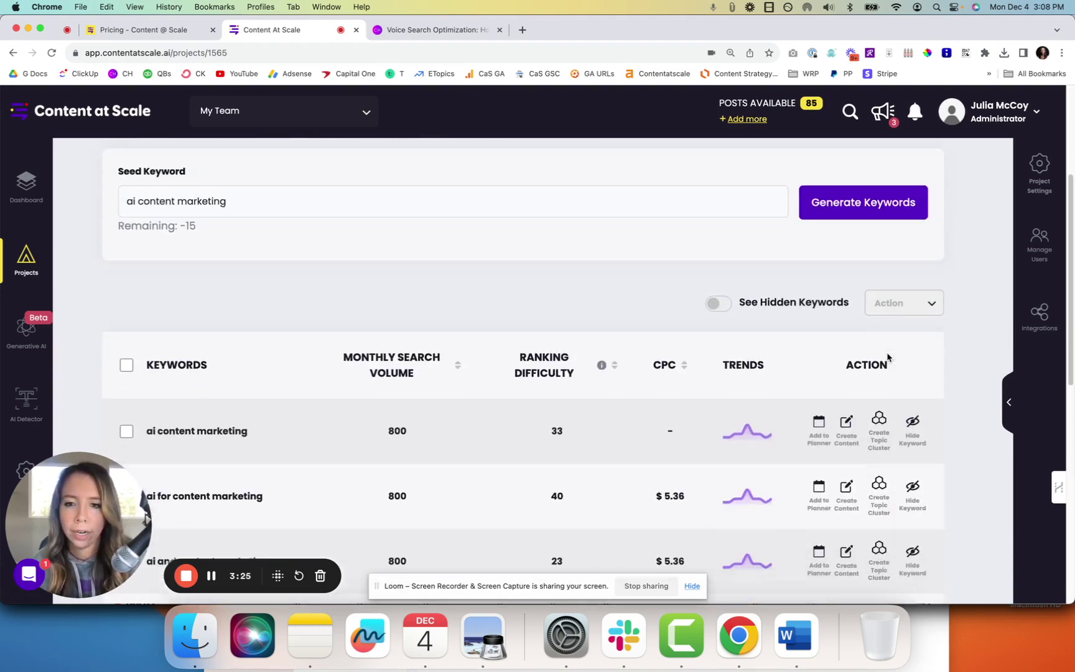
pyautogui.scroll(-1, 888, 356)
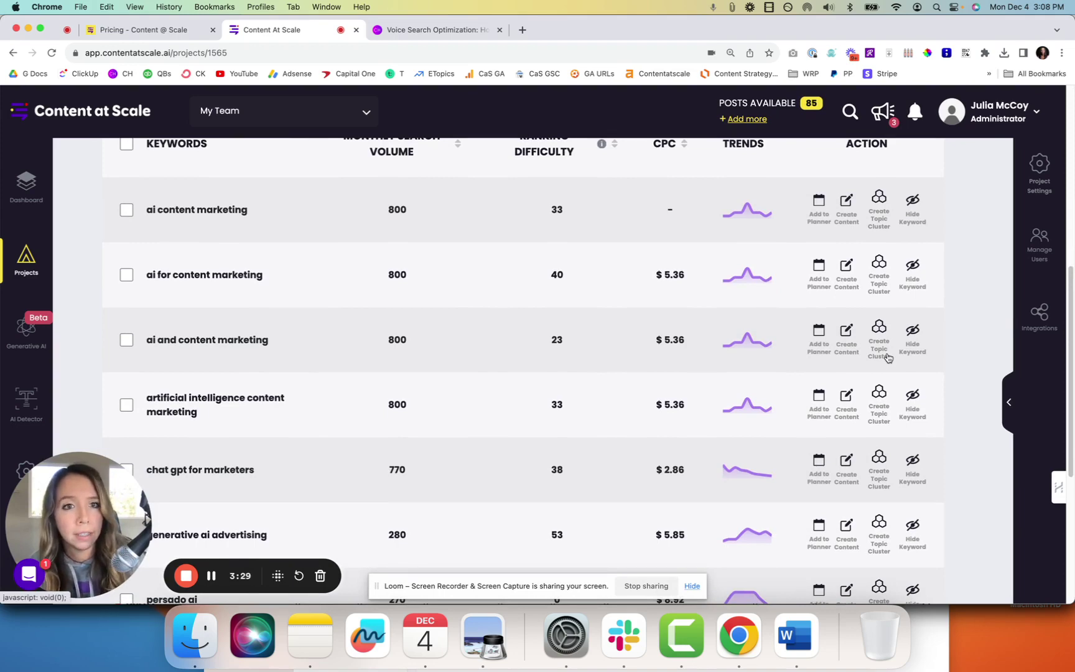
pyautogui.scroll(-2, 888, 357)
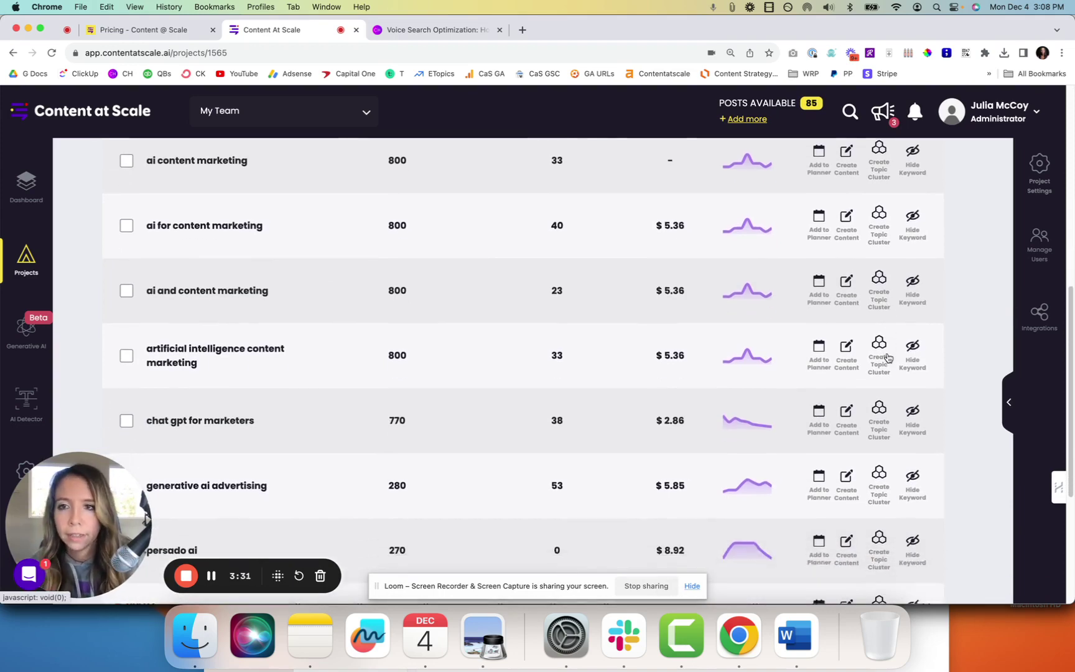
pyautogui.scroll(-2, 888, 358)
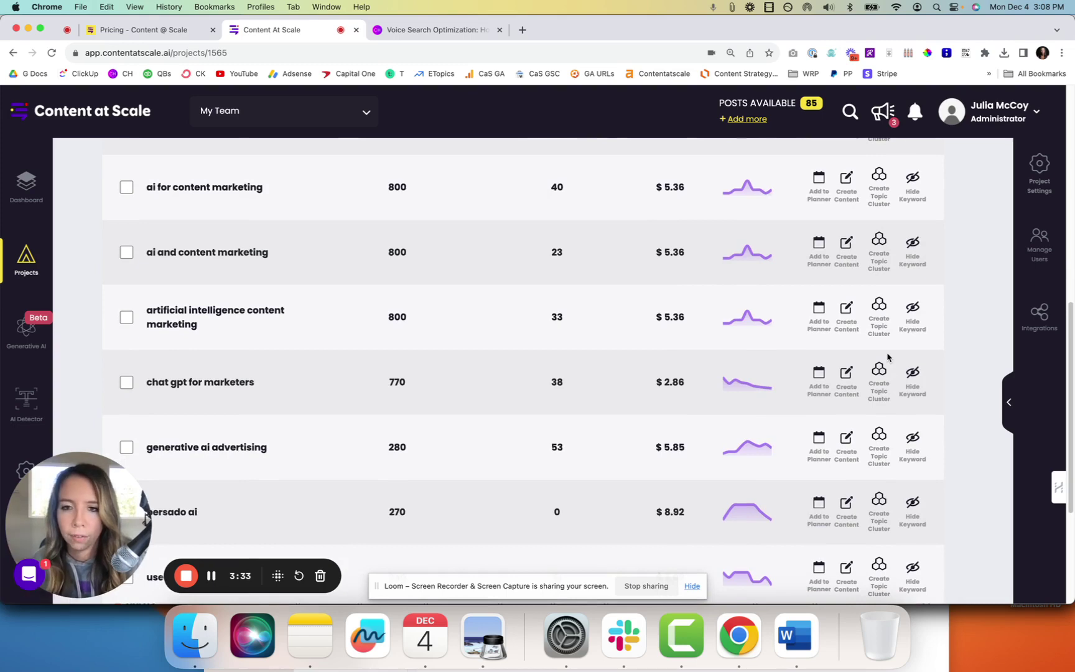
pyautogui.scroll(-3, 888, 357)
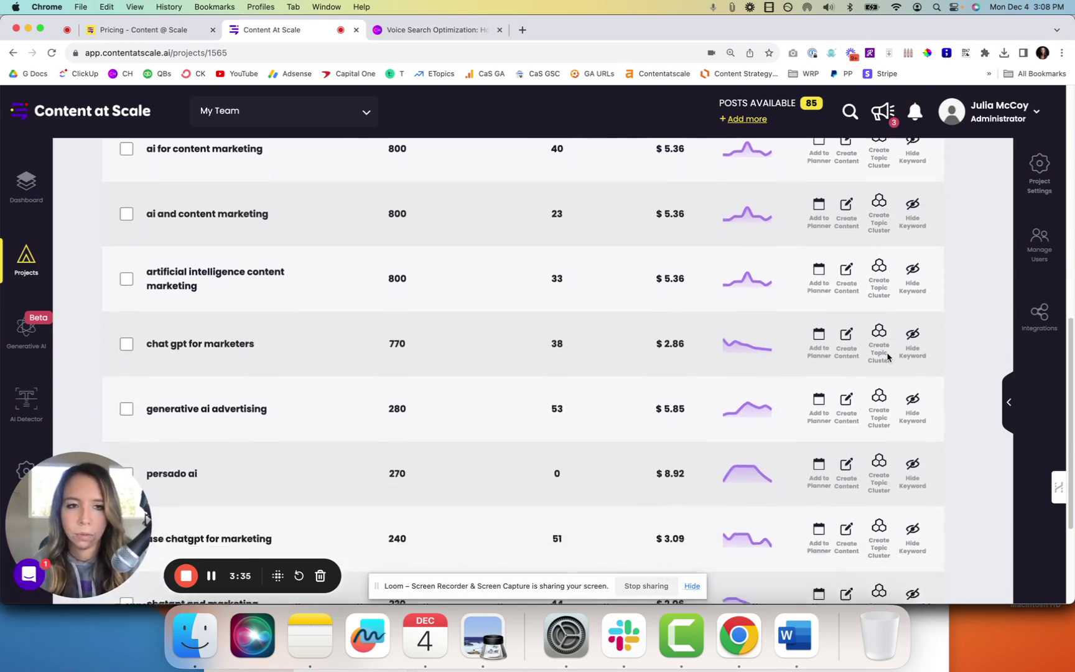
pyautogui.scroll(-6, 888, 357)
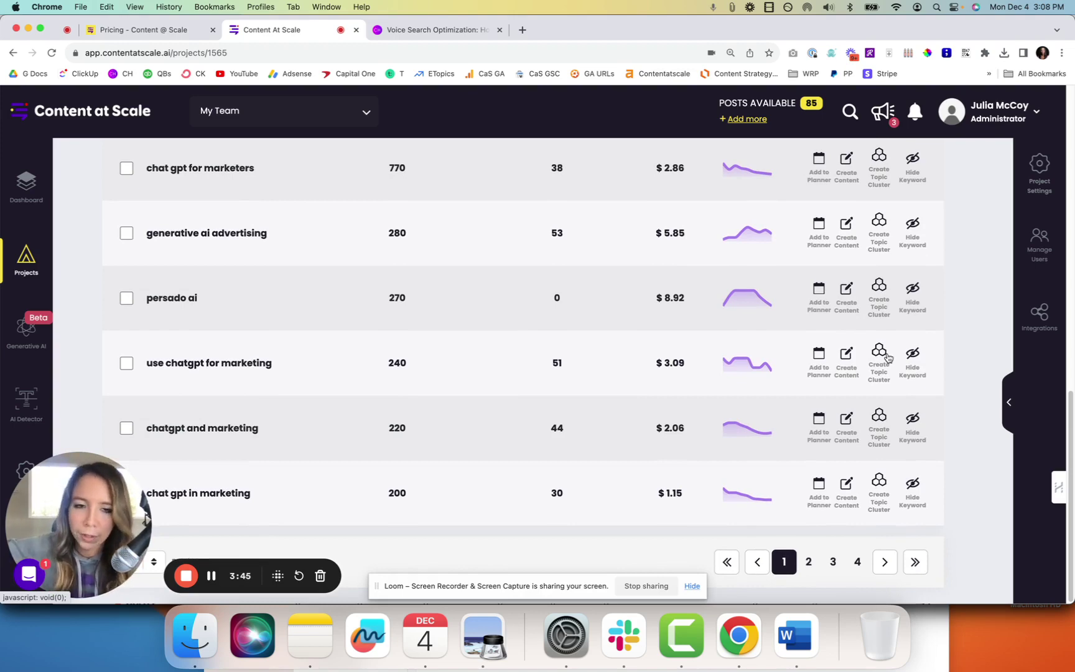
# - Create a topic cluster from one of the listed keywords
pyautogui.scroll(5, 888, 357)
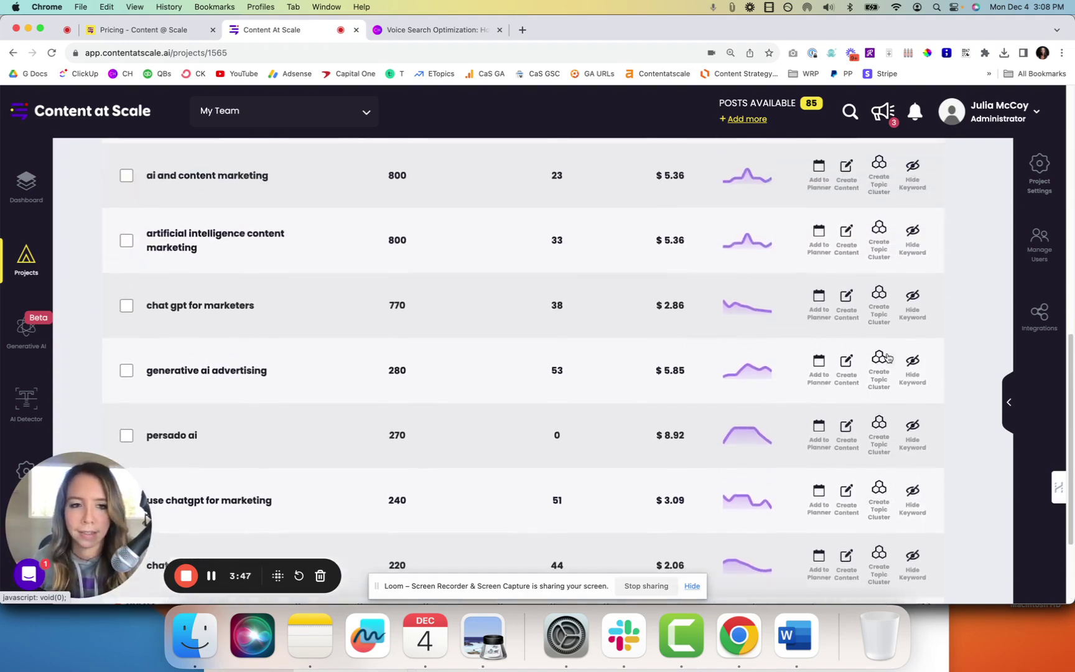
pyautogui.scroll(3, 888, 358)
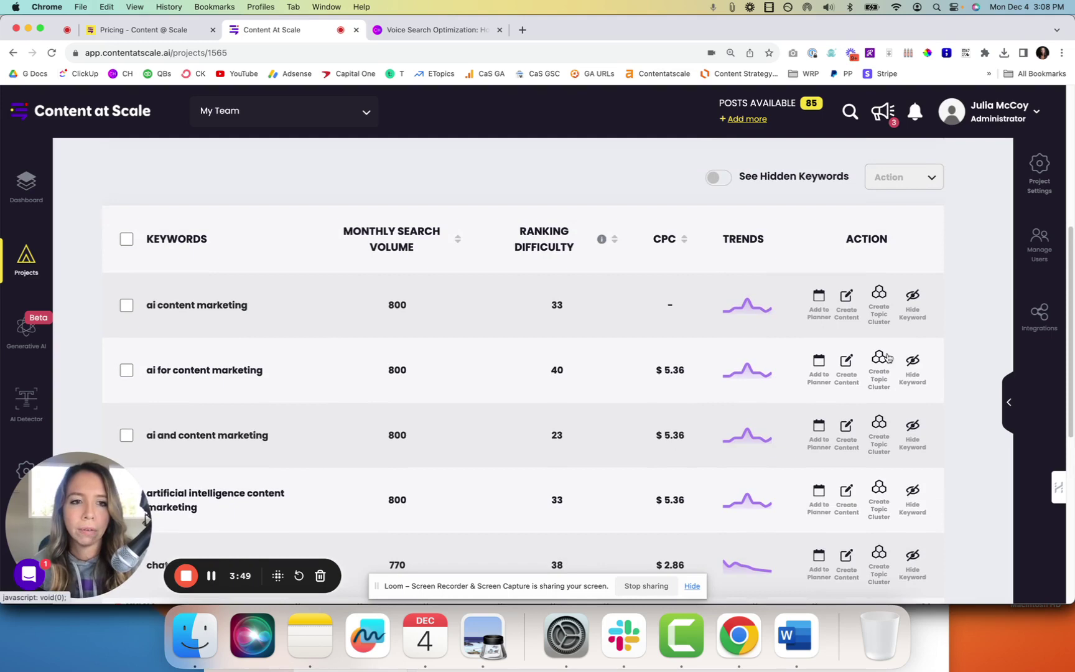
pyautogui.click(874, 299)
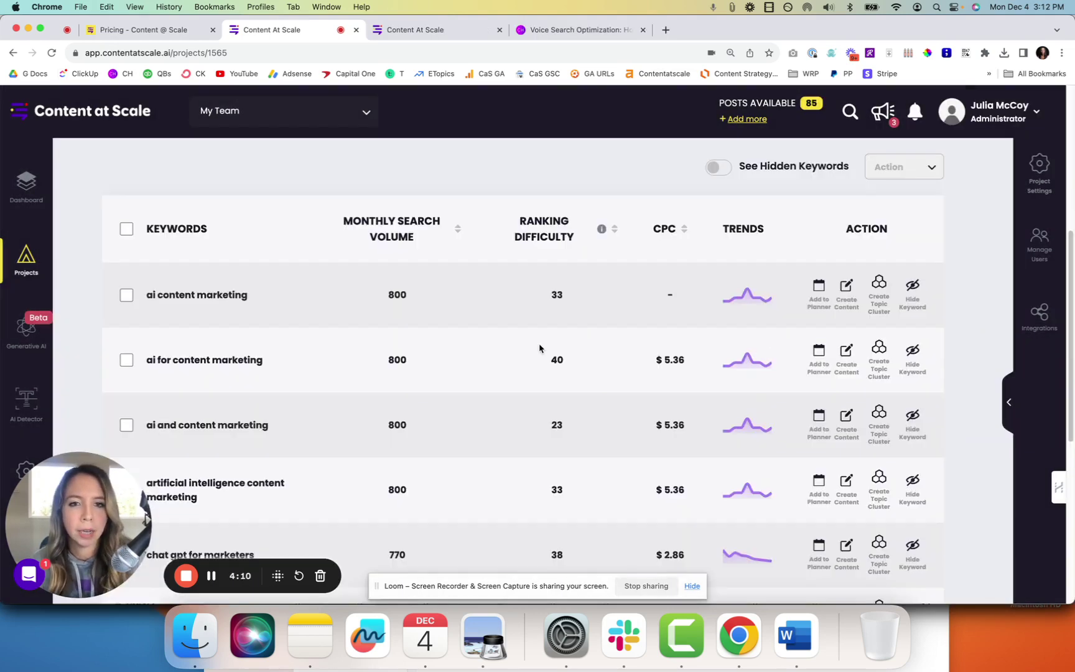
pyautogui.scroll(5, 540, 348)
pyautogui.click(434, 319)
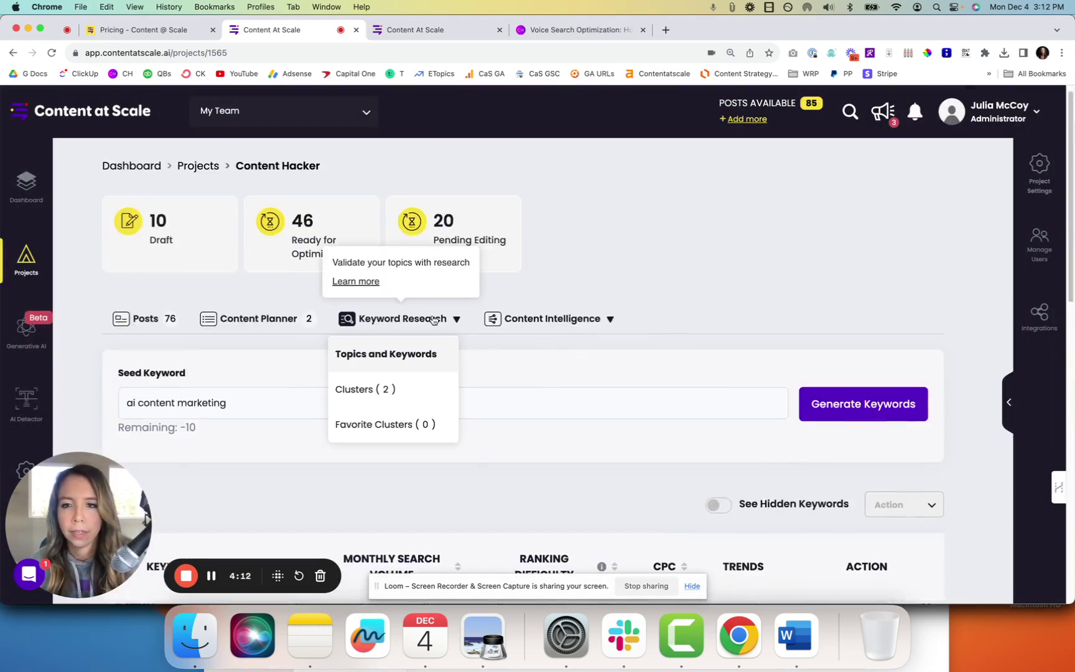
# - On the keyword clusters page, expand 'video marketing in real estate' and review its keywords
pyautogui.click(383, 399)
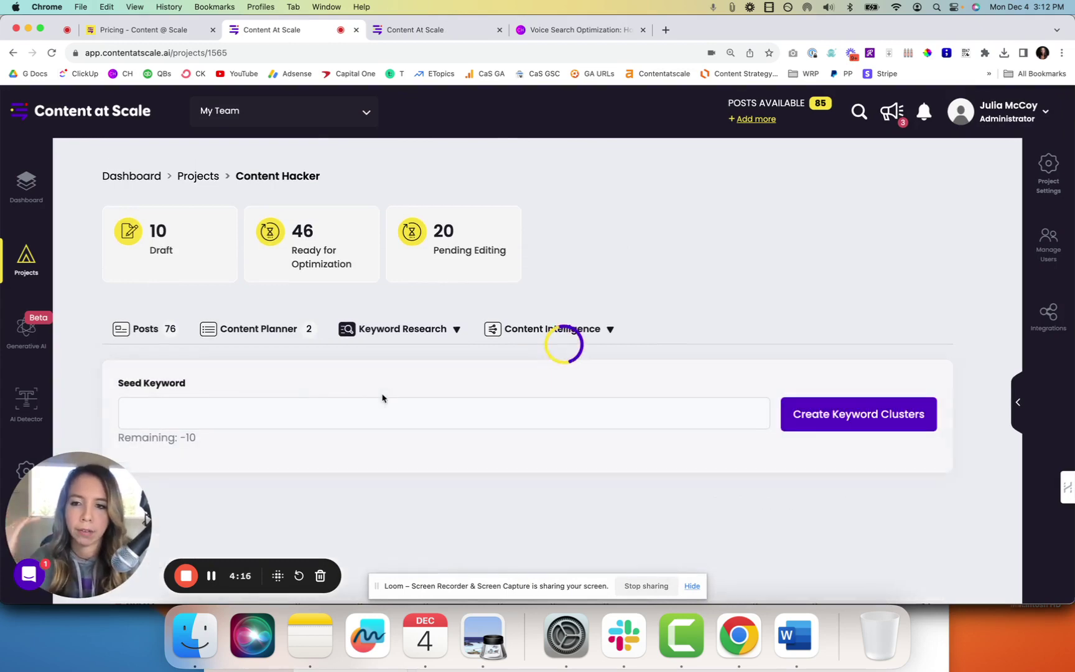
pyautogui.scroll(-3, 446, 407)
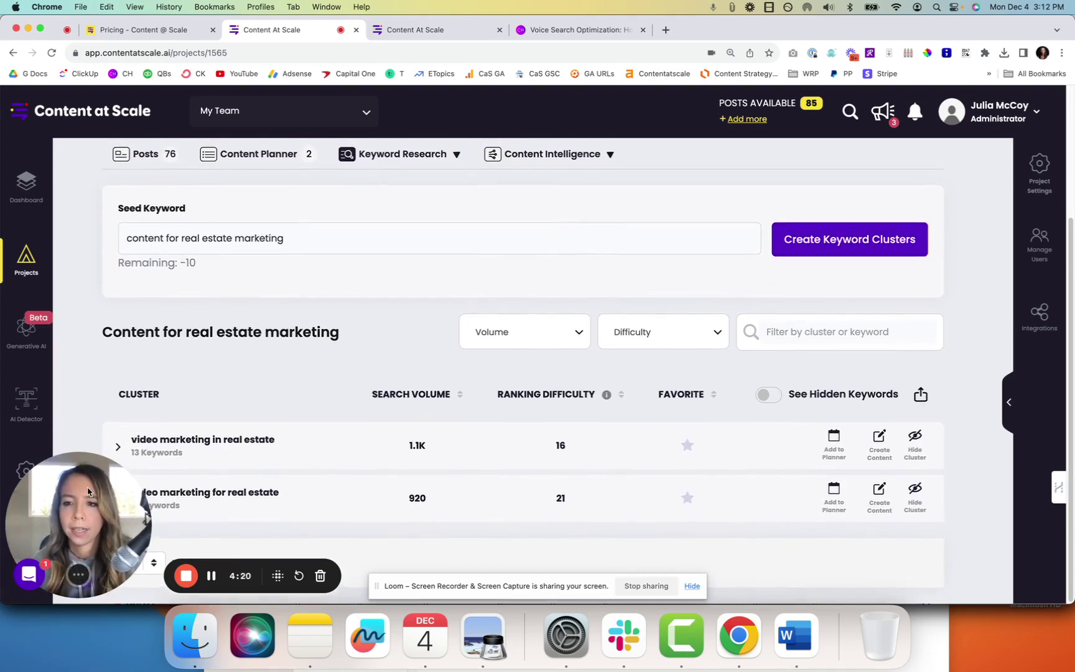
pyautogui.moveTo(87, 492); pyautogui.dragTo(996, 492)
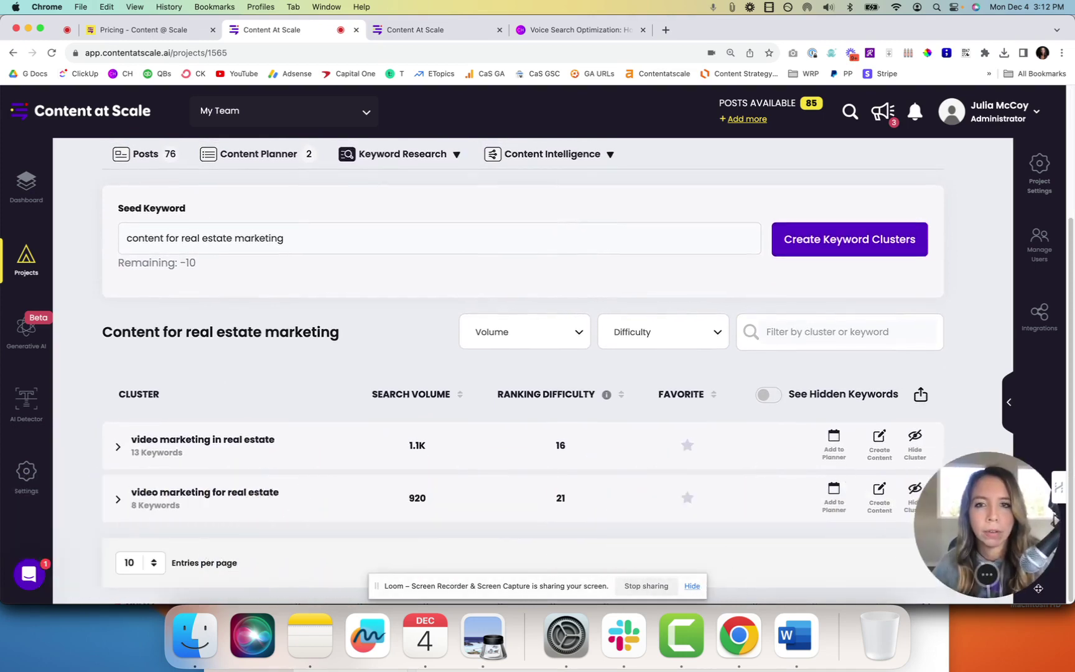
pyautogui.click(117, 449)
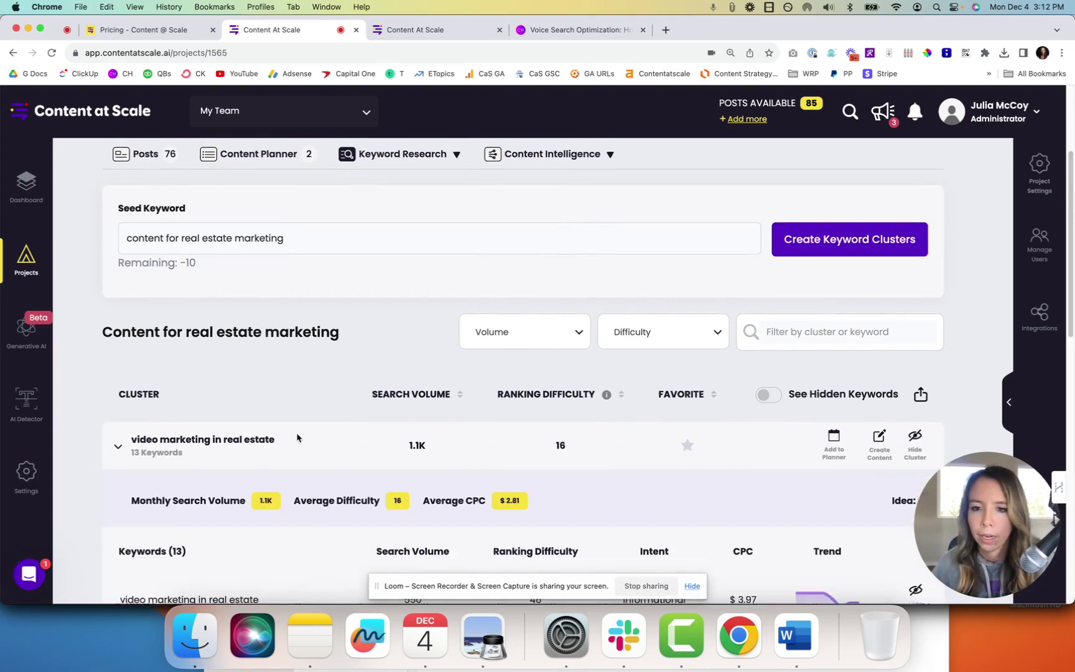
pyautogui.scroll(-1, 298, 438)
pyautogui.scroll(-1, 272, 373)
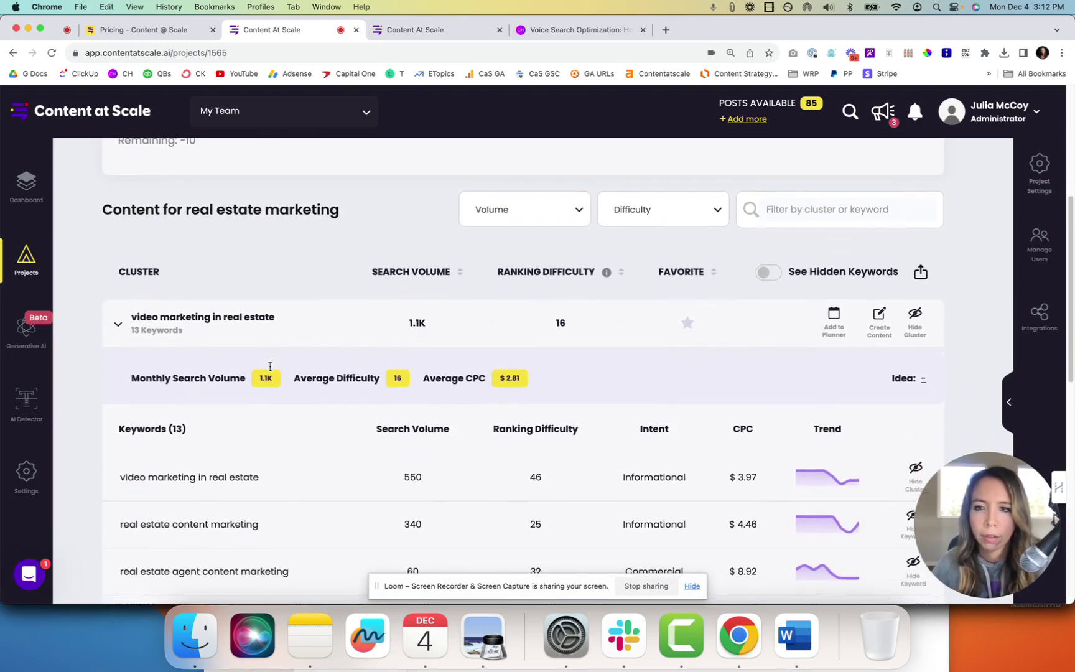
pyautogui.scroll(-3, 271, 370)
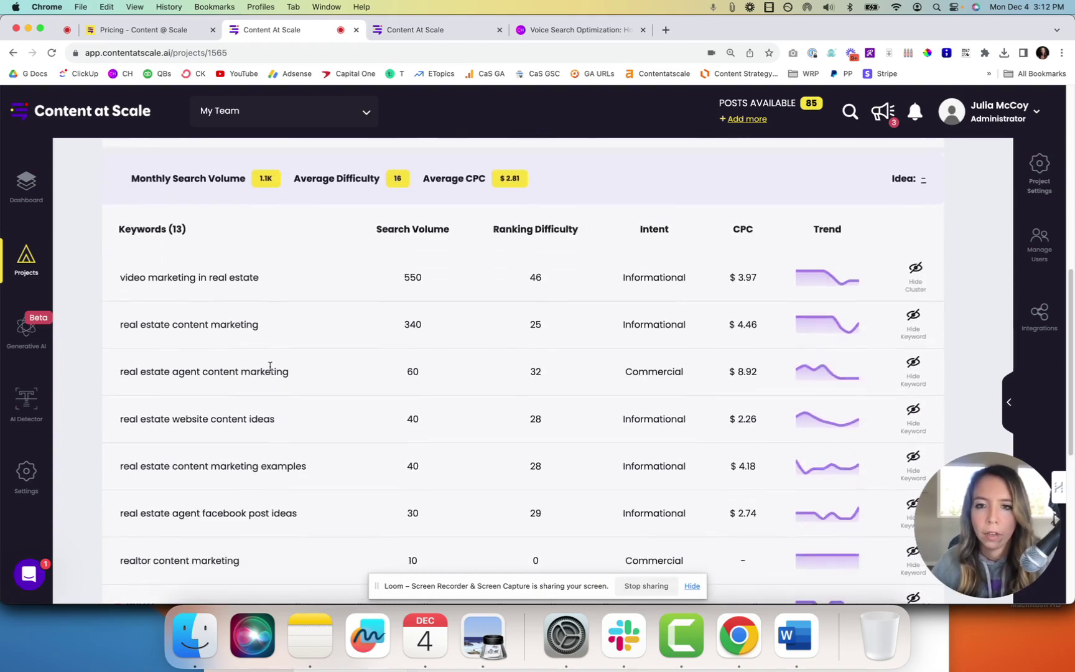
pyautogui.scroll(2, 270, 368)
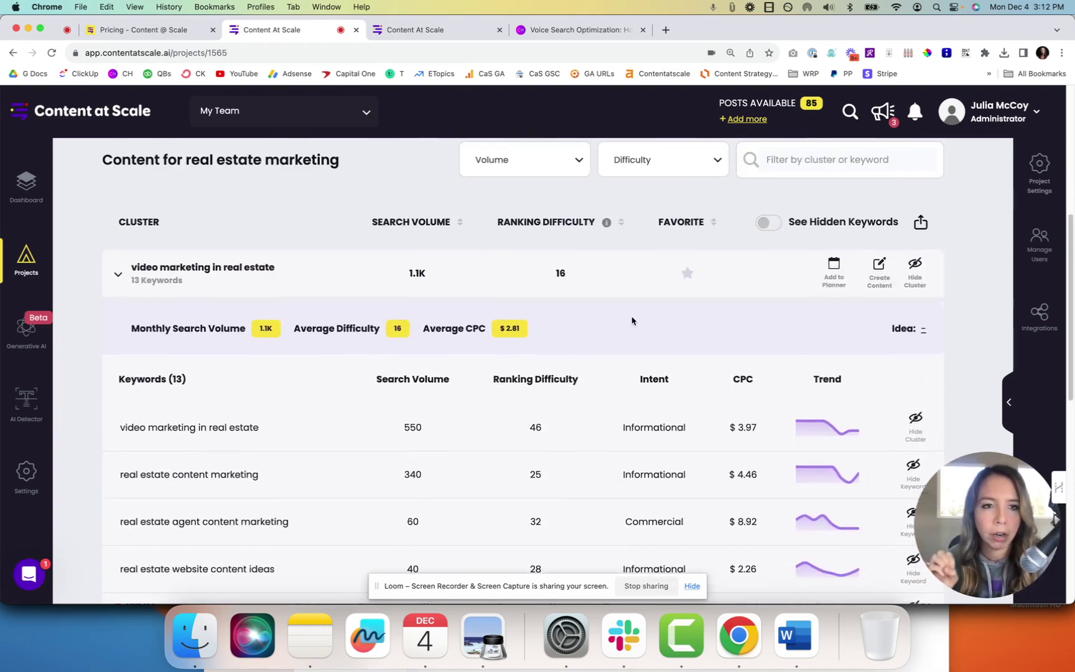
pyautogui.scroll(-2, 511, 385)
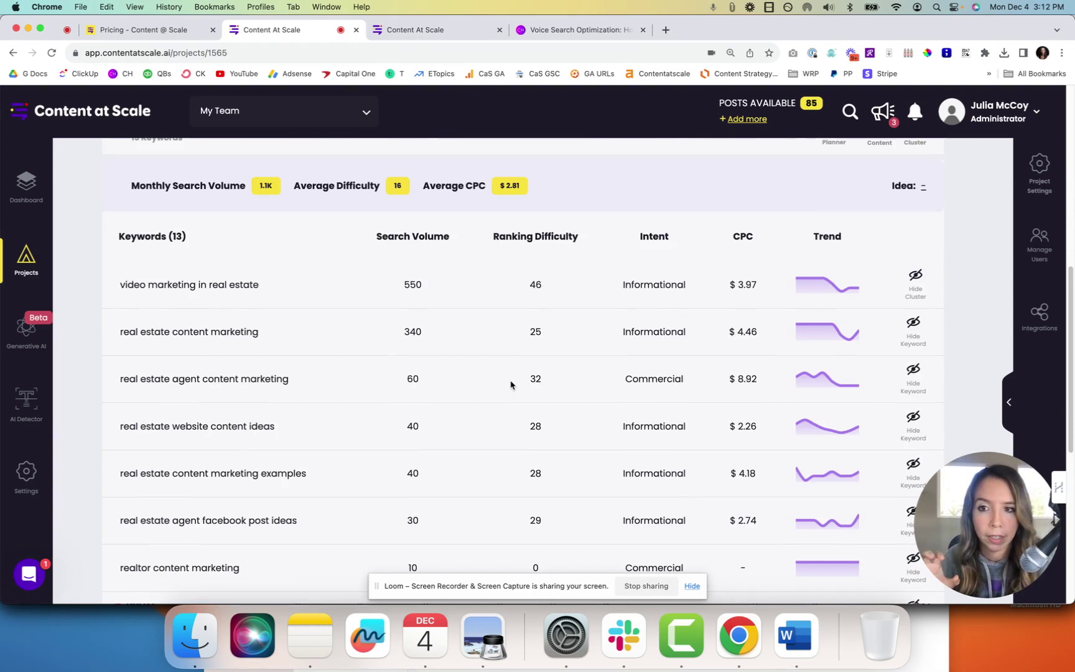
pyautogui.scroll(-6, 213, 307)
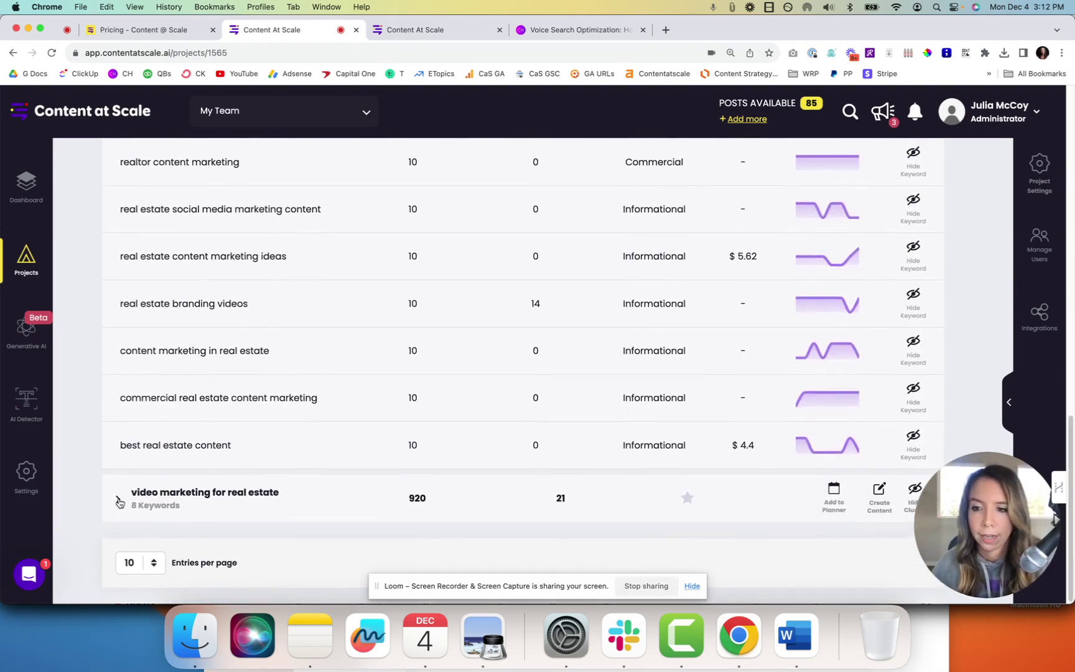
# - Expand the 'video marketing for real estate' cluster and review its keywords
pyautogui.click(118, 499)
pyautogui.scroll(-3, 272, 470)
pyautogui.scroll(-5, 404, 434)
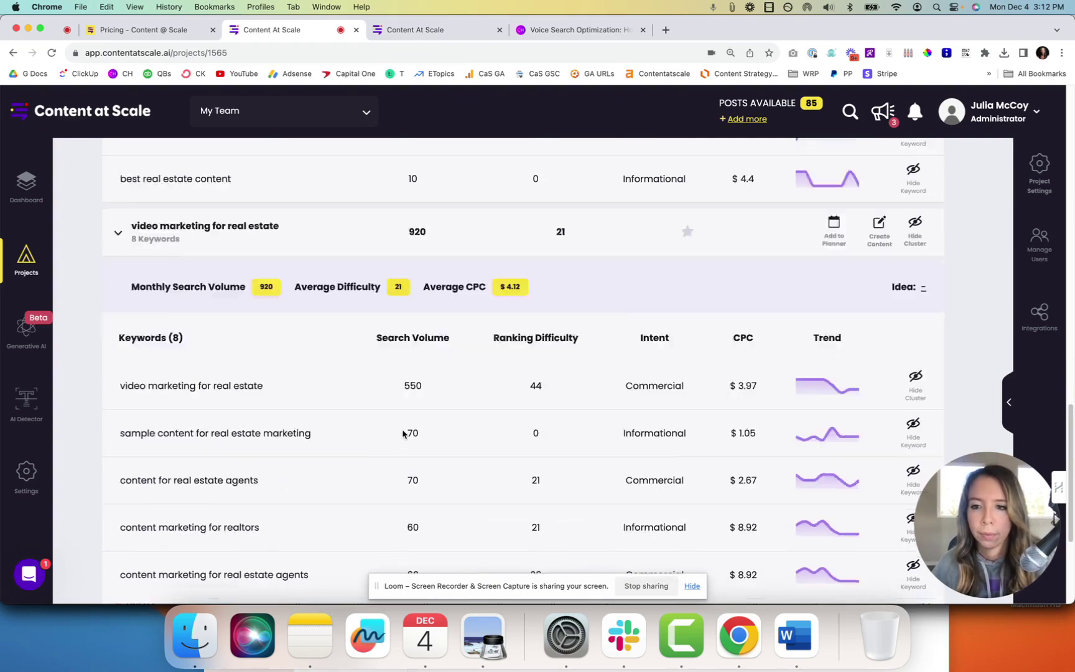
pyautogui.scroll(12, 403, 434)
pyautogui.scroll(10, 403, 435)
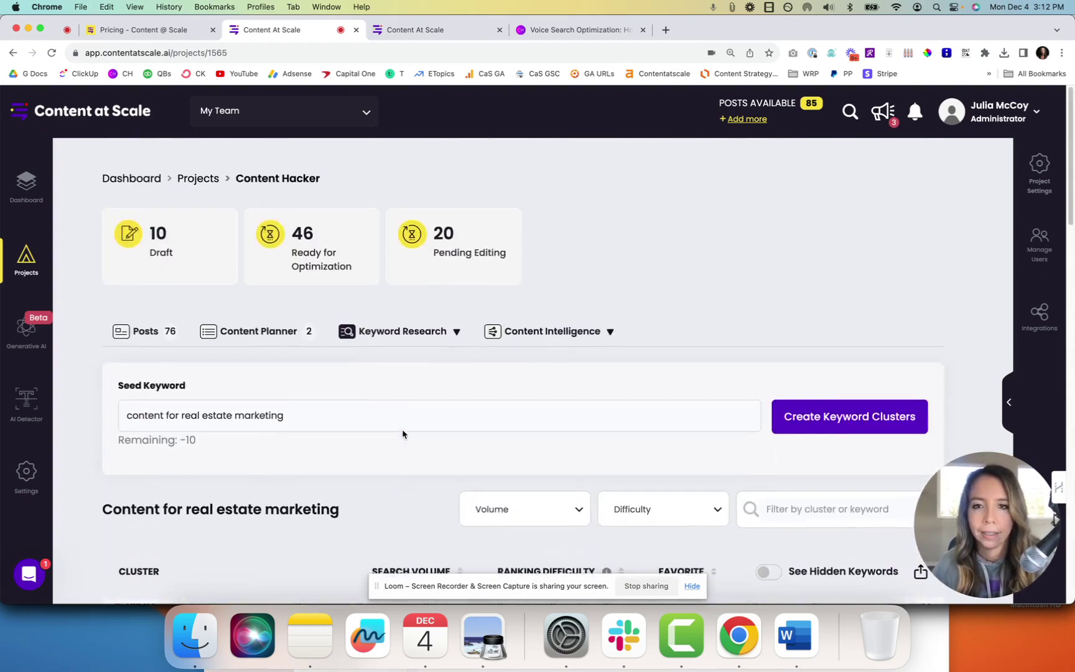
pyautogui.click(412, 334)
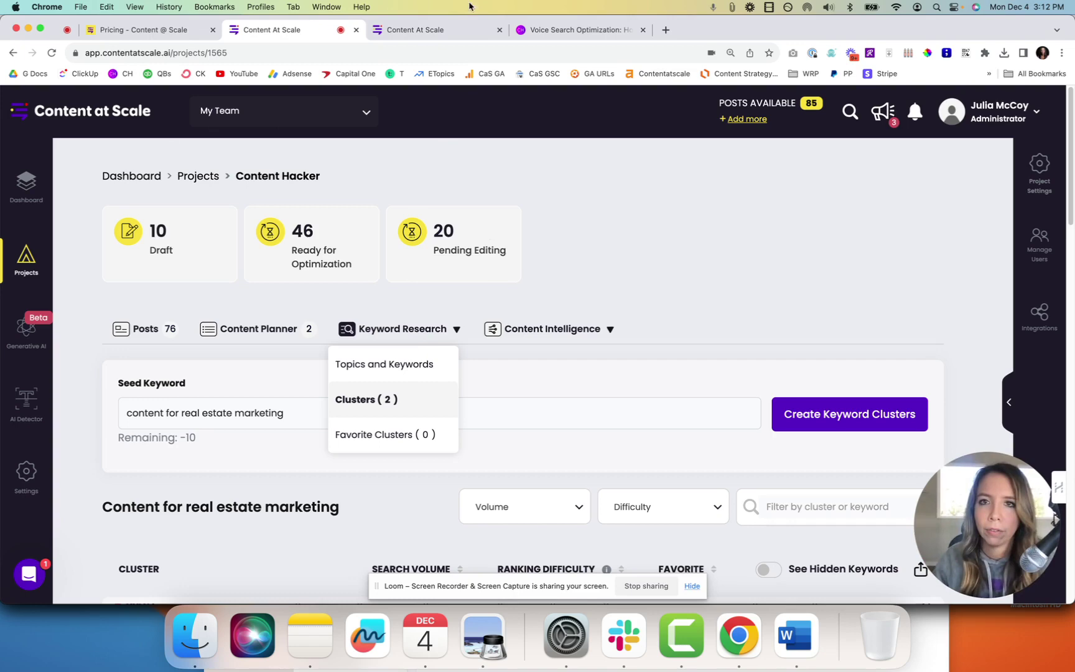
# - Show 'For My Clients' pricing: Starter $499, Standard $999 and Scaling $1499 per month
pyautogui.click(432, 30)
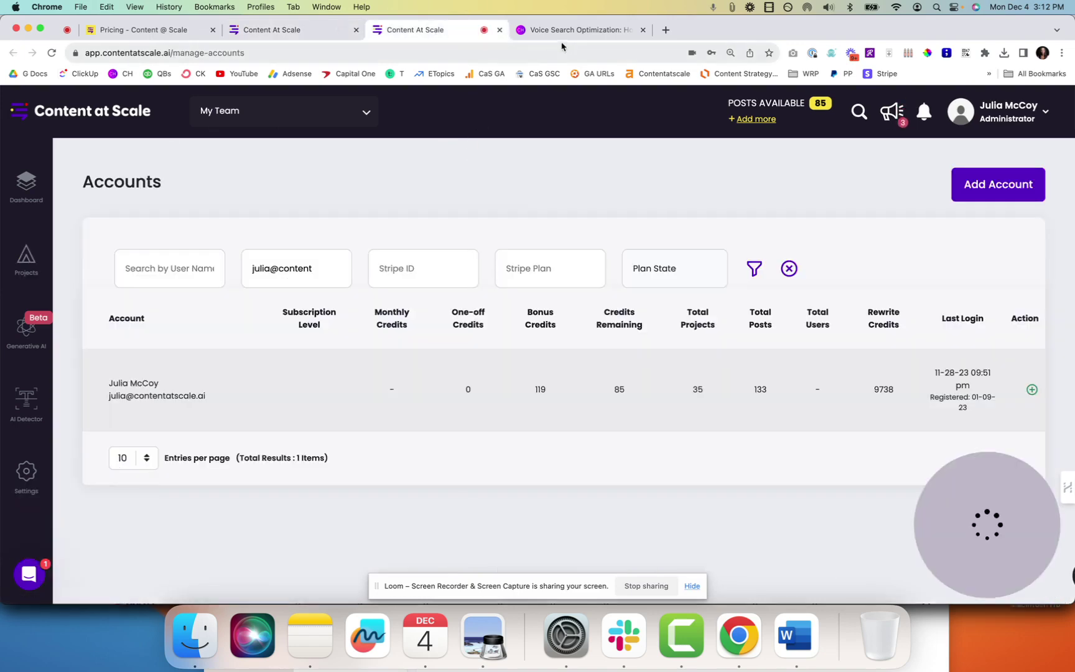
pyautogui.click(148, 30)
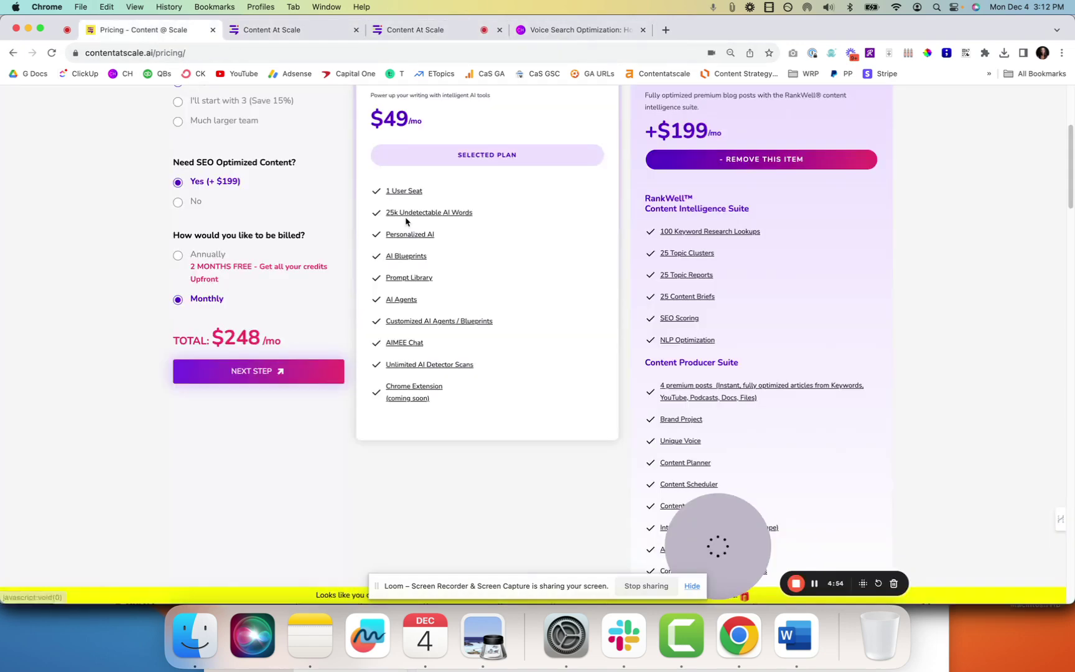
pyautogui.scroll(5, 560, 249)
pyautogui.click(568, 243)
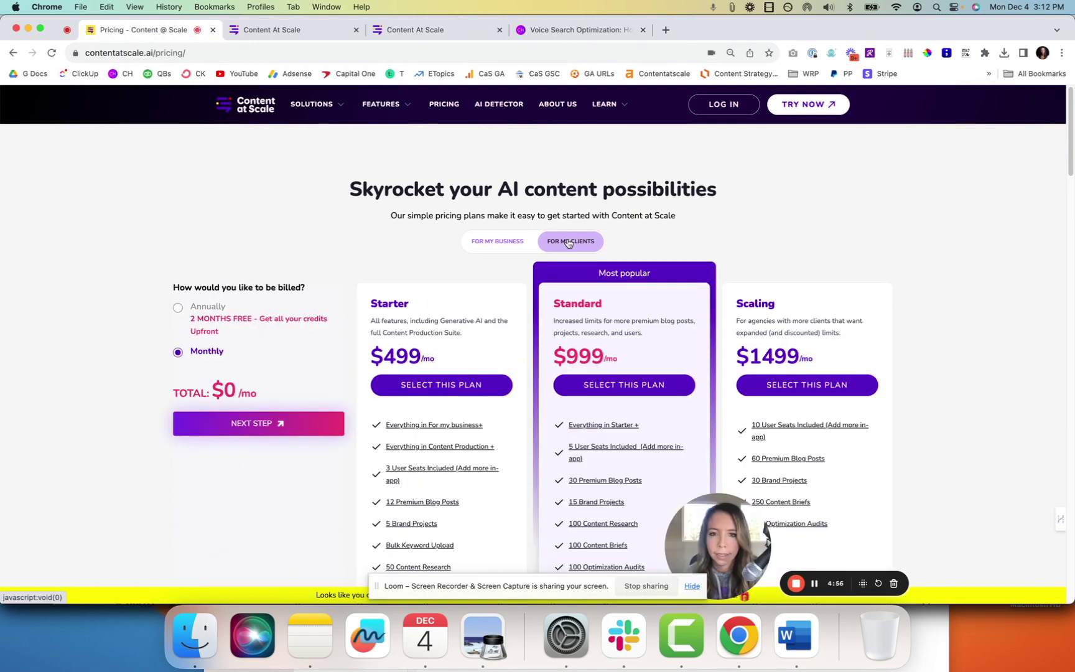
pyautogui.scroll(-1, 822, 313)
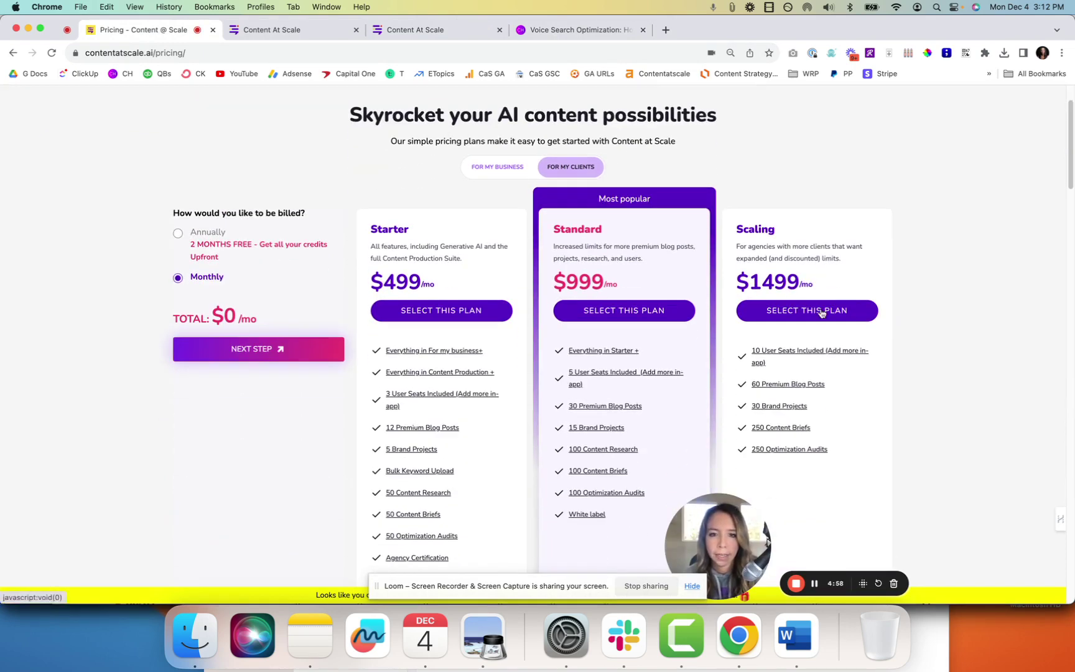
pyautogui.scroll(-3, 604, 331)
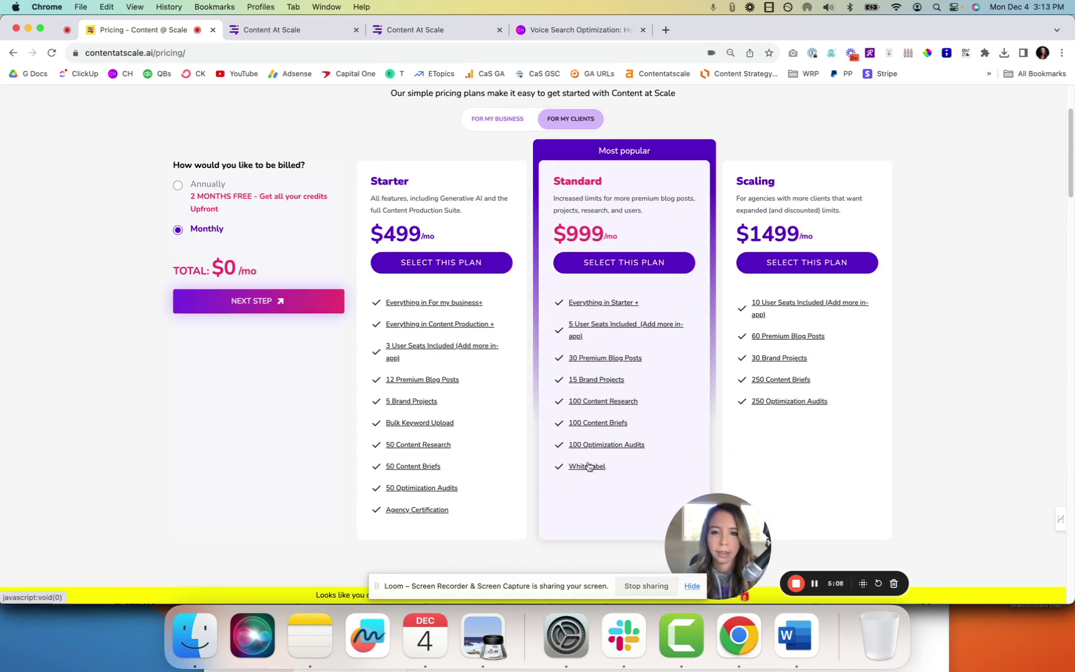
# - Back on Content Hacker's cluster results, check the Content Intelligence and Keyword Research dropdowns
pyautogui.click(275, 31)
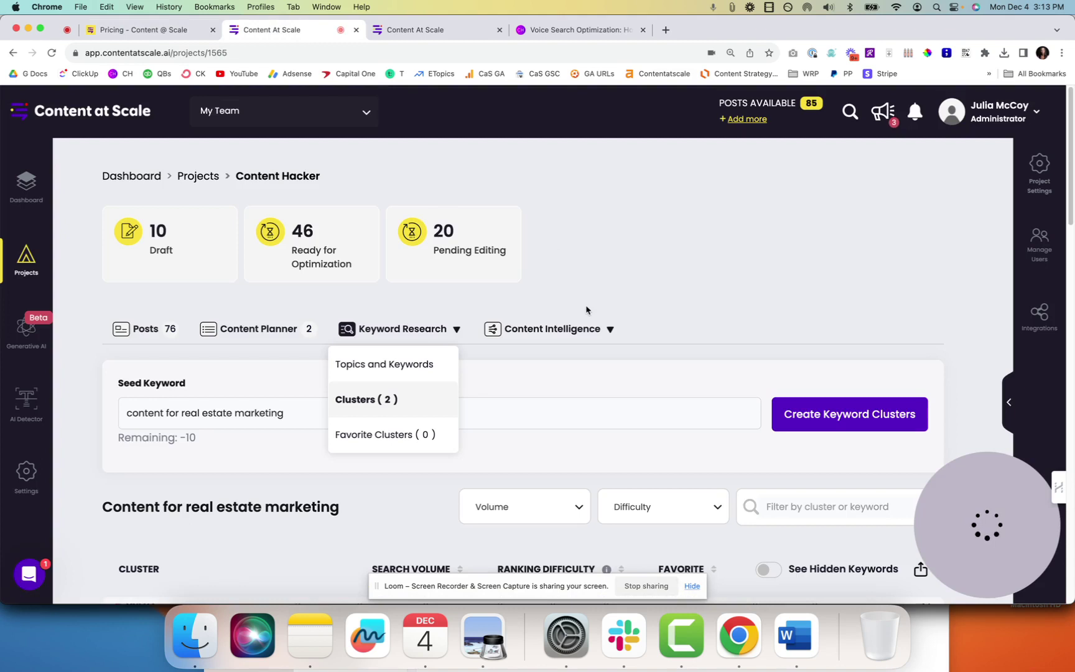
pyautogui.click(132, 54)
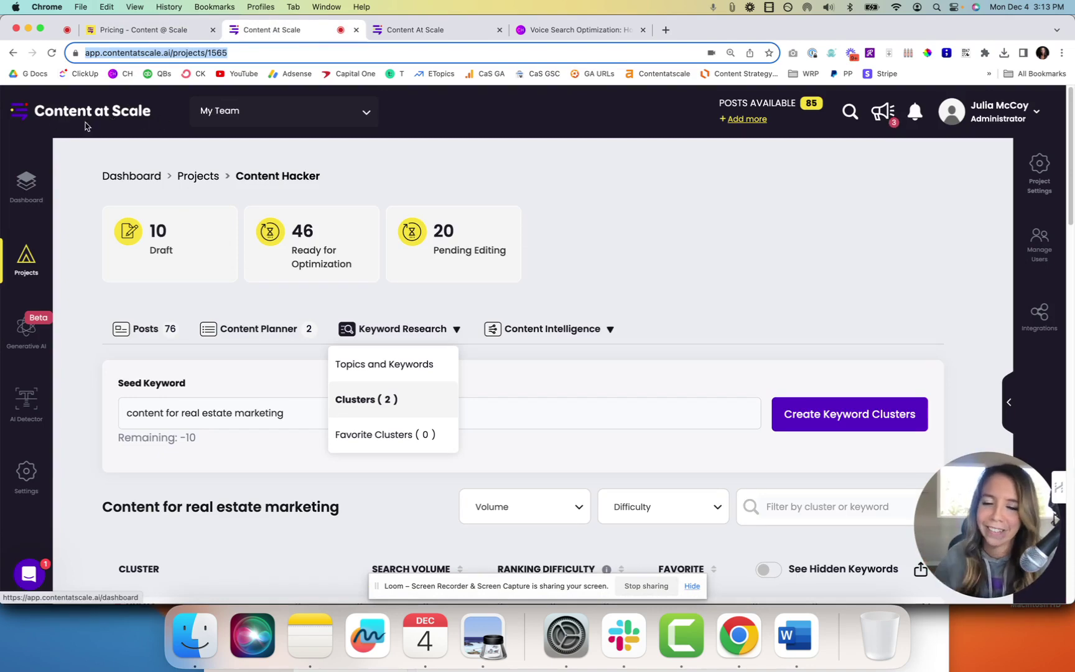
pyautogui.click(680, 249)
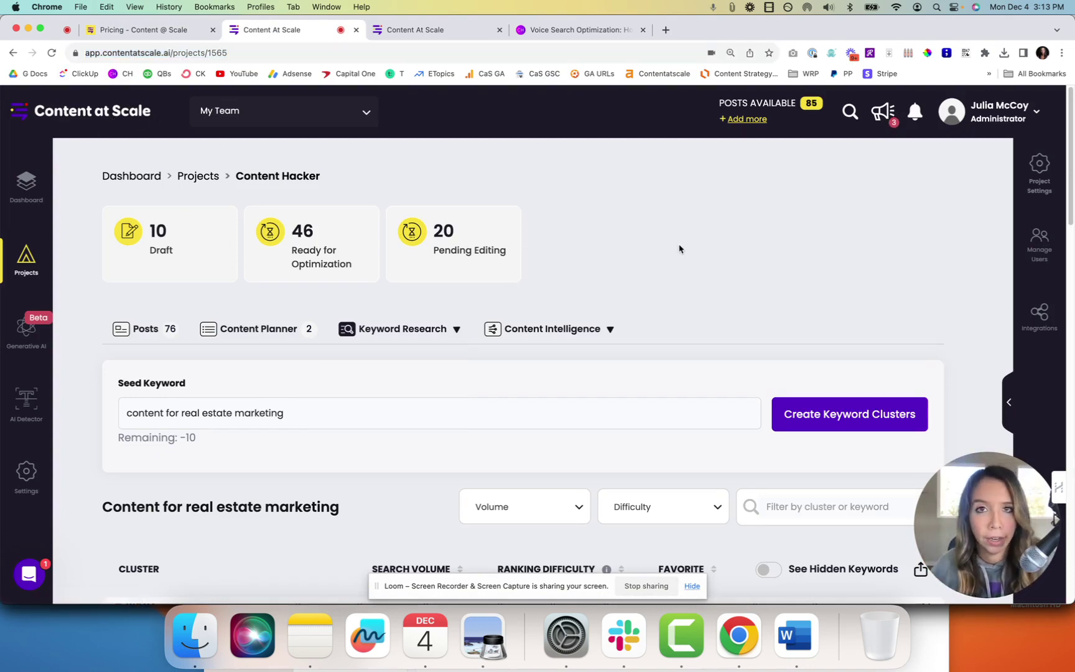
pyautogui.click(559, 338)
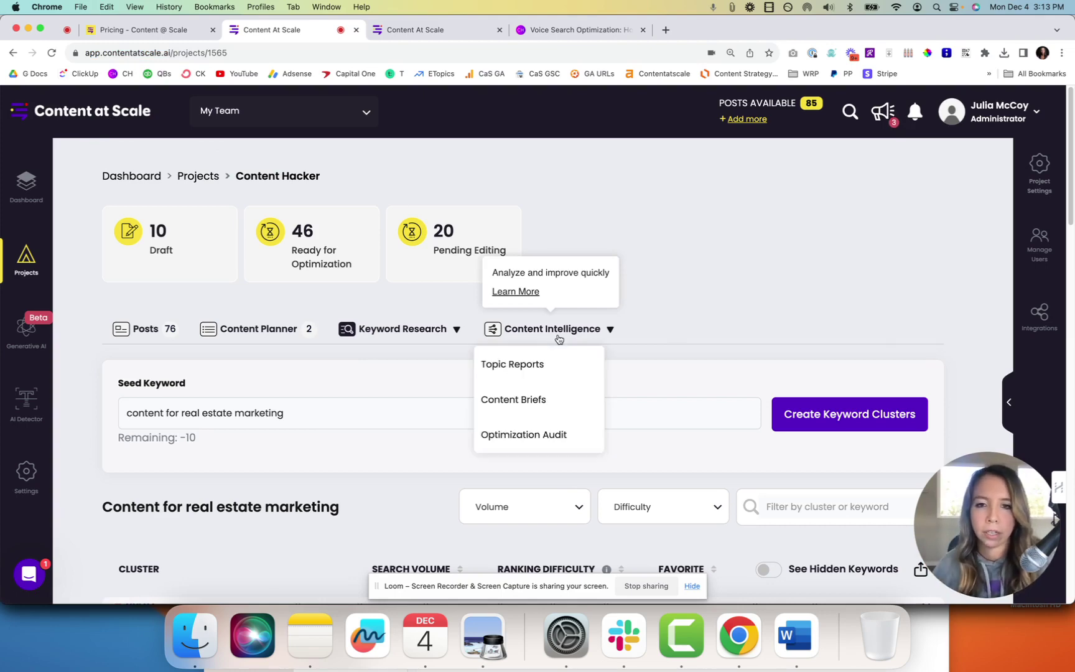
pyautogui.click(410, 335)
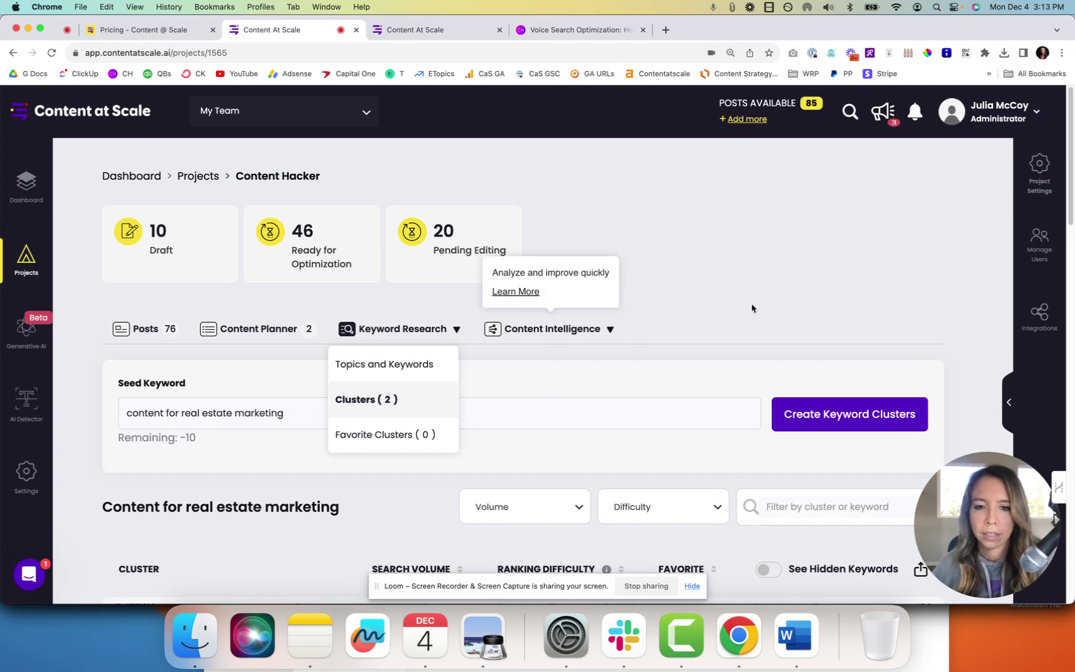
pyautogui.click(763, 288)
pyautogui.scroll(-10, 763, 288)
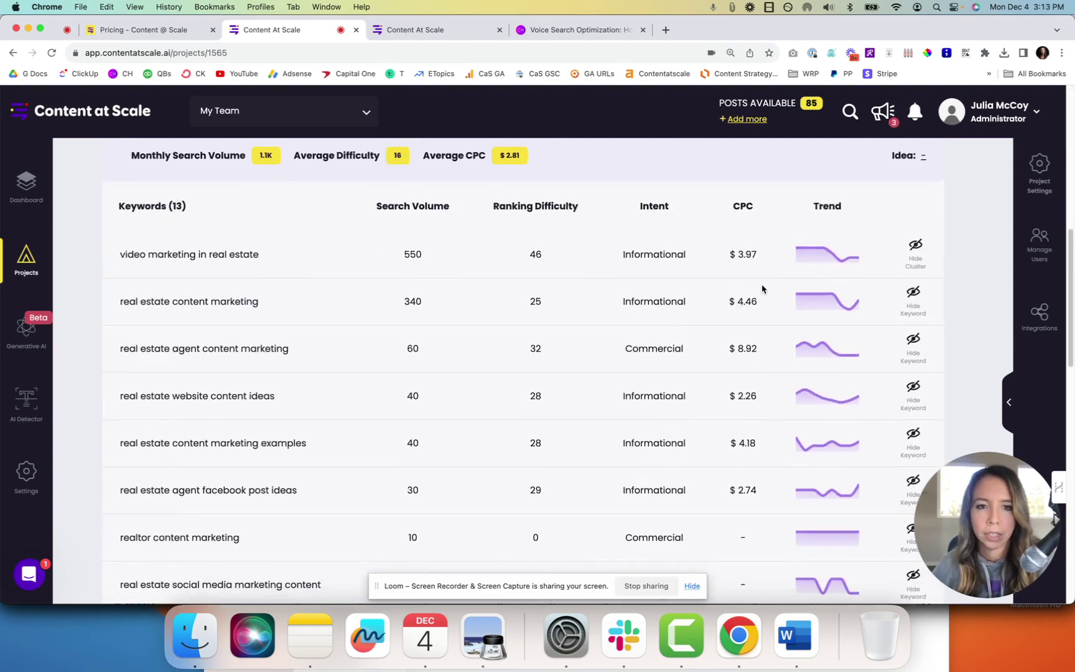
pyautogui.scroll(5, 763, 288)
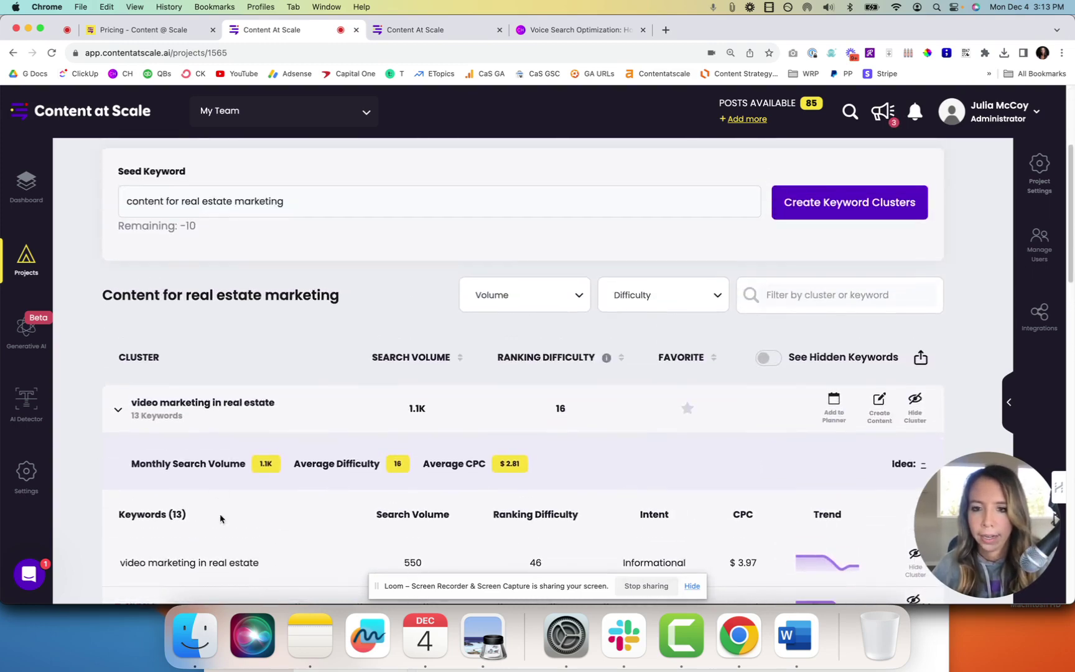
pyautogui.scroll(3, 463, 458)
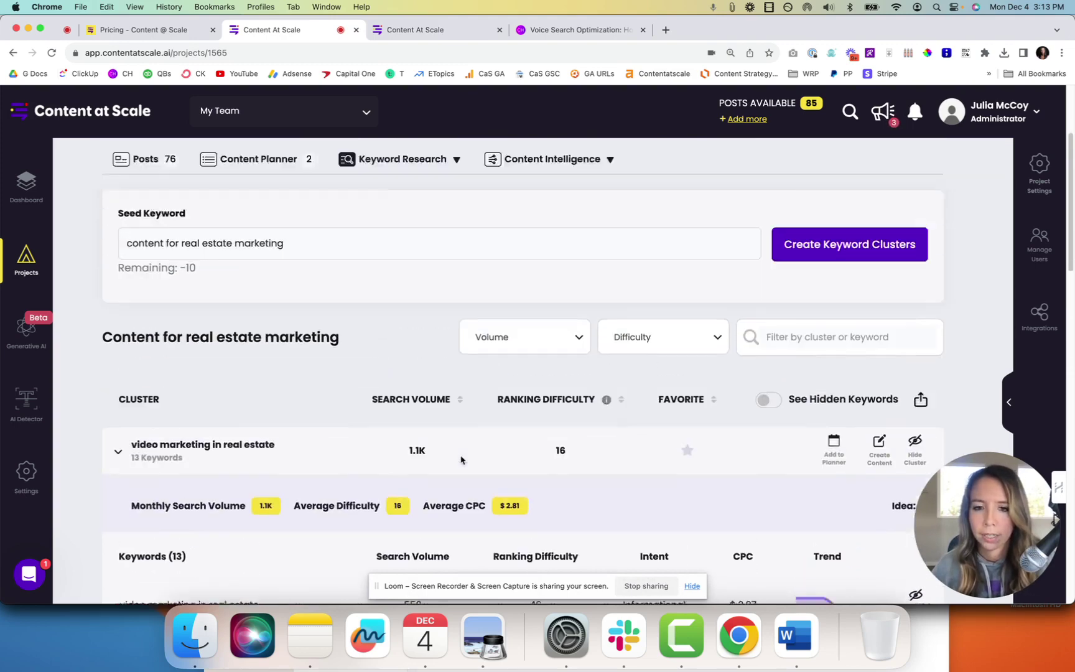
pyautogui.click(525, 264)
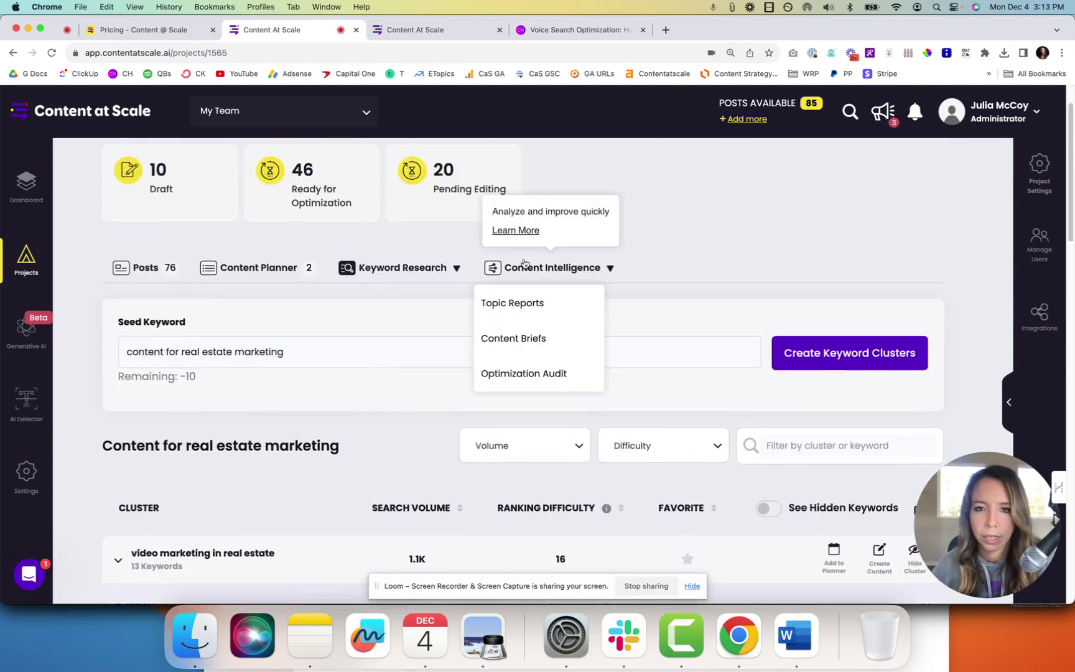
pyautogui.click(521, 303)
pyautogui.scroll(-3, 773, 366)
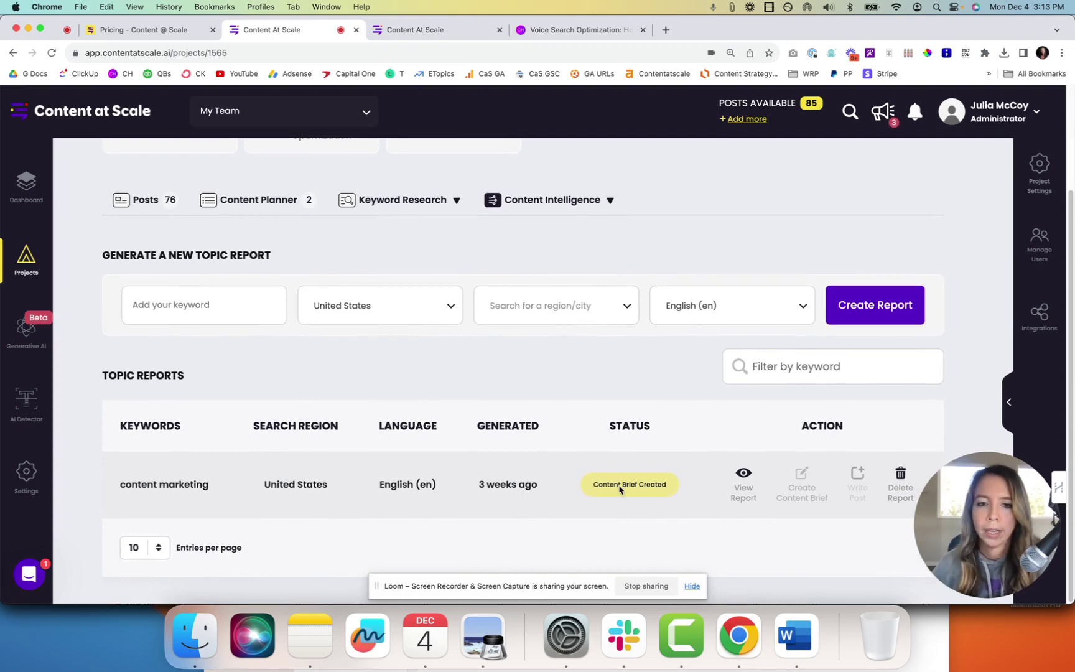
pyautogui.click(564, 208)
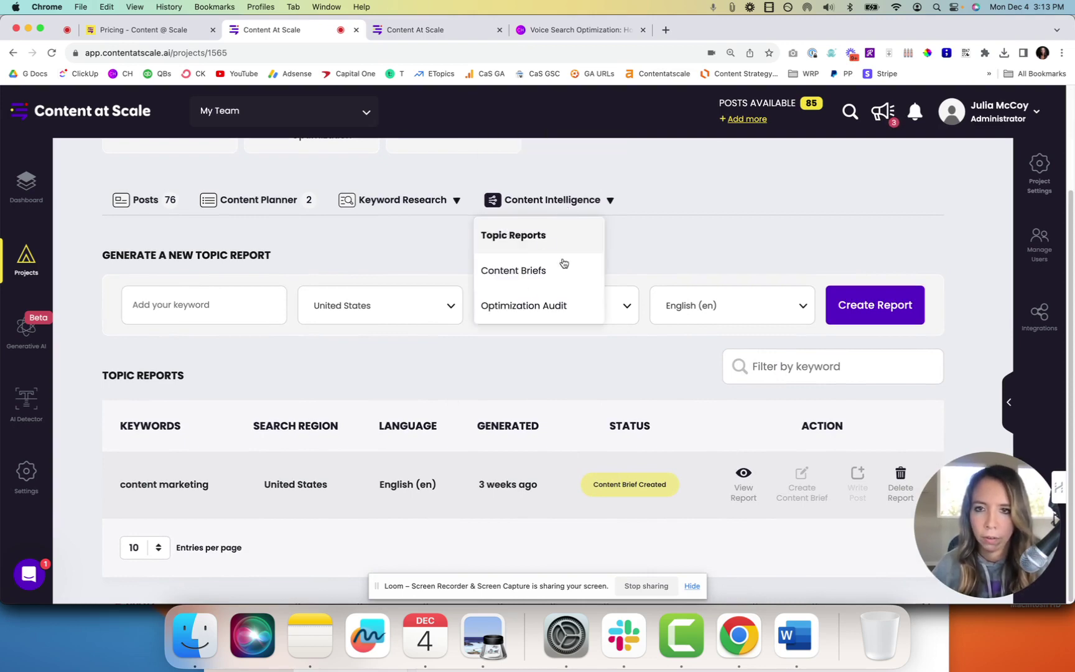
pyautogui.click(745, 475)
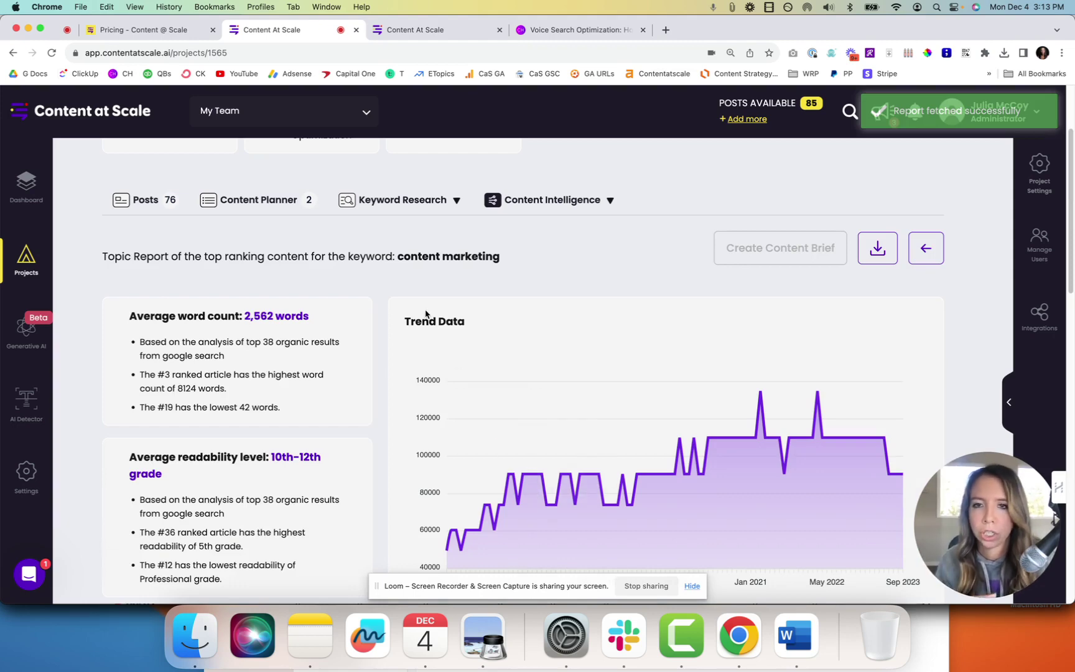
pyautogui.scroll(-1, 426, 315)
pyautogui.scroll(3, 426, 315)
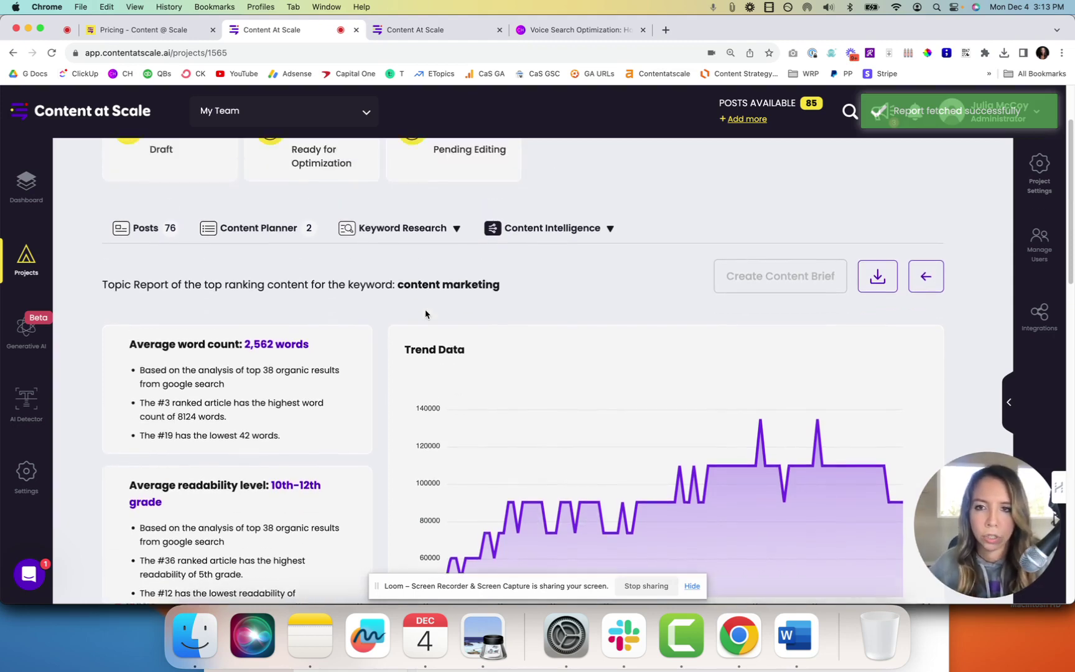
pyautogui.scroll(-2, 427, 314)
pyautogui.scroll(-4, 384, 343)
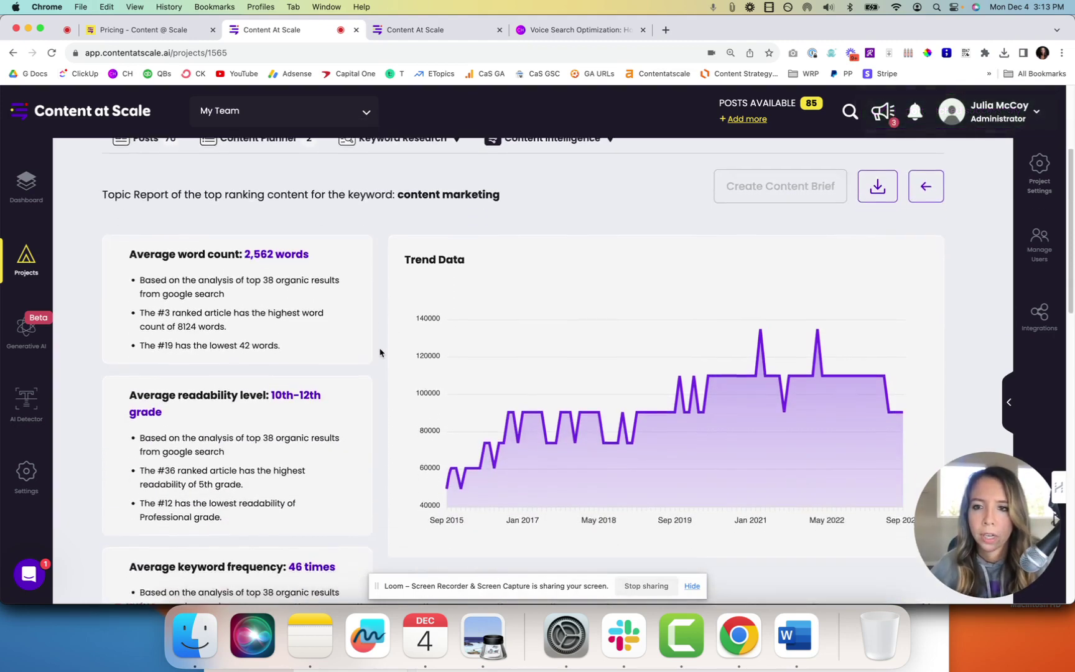
pyautogui.scroll(-2, 381, 353)
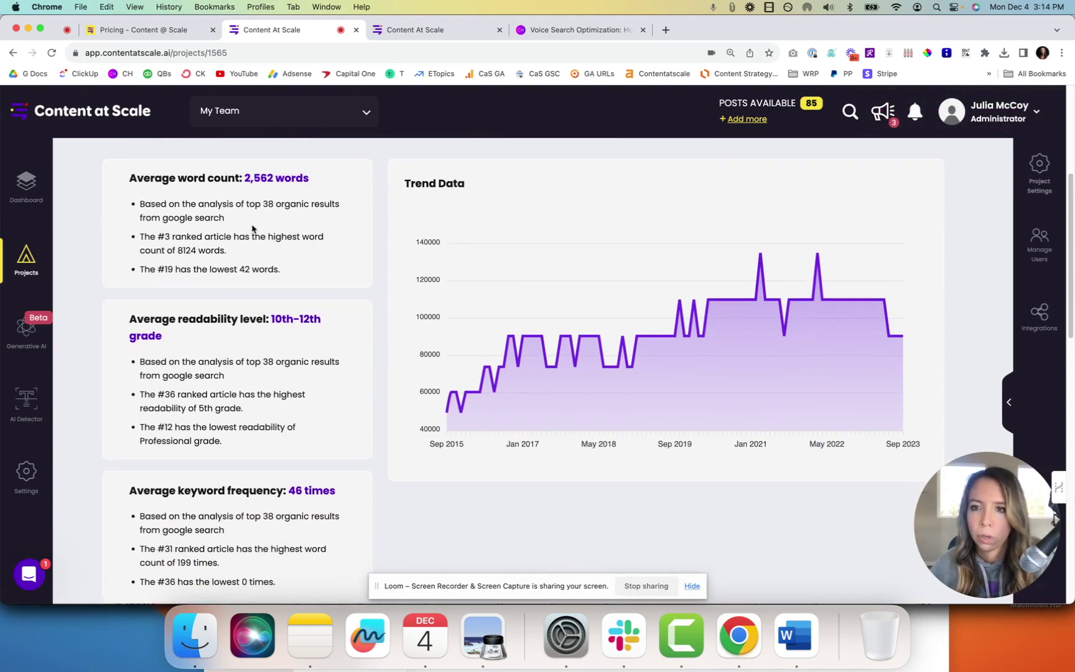
pyautogui.moveTo(244, 222); pyautogui.dragTo(135, 208)
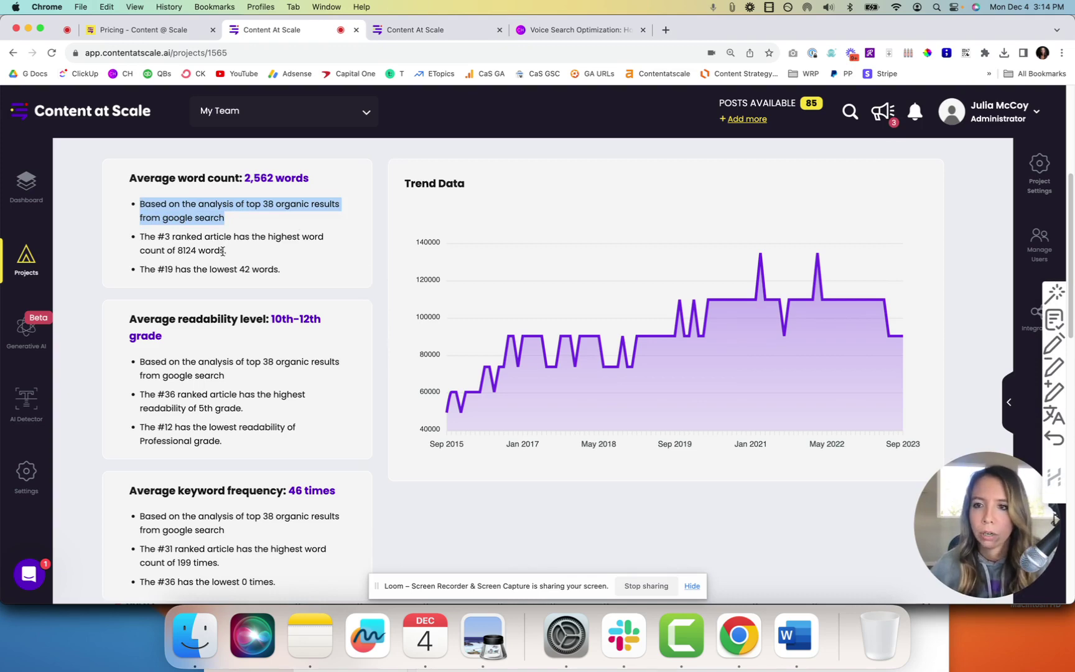
pyautogui.moveTo(224, 250); pyautogui.dragTo(178, 241)
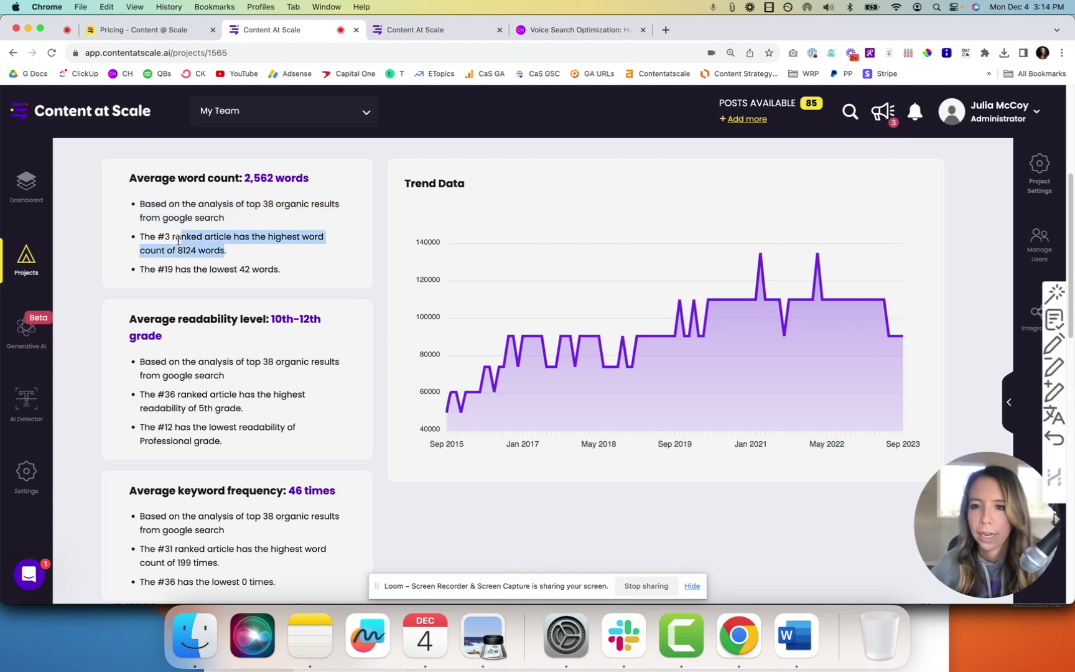
pyautogui.tripleClick(276, 268)
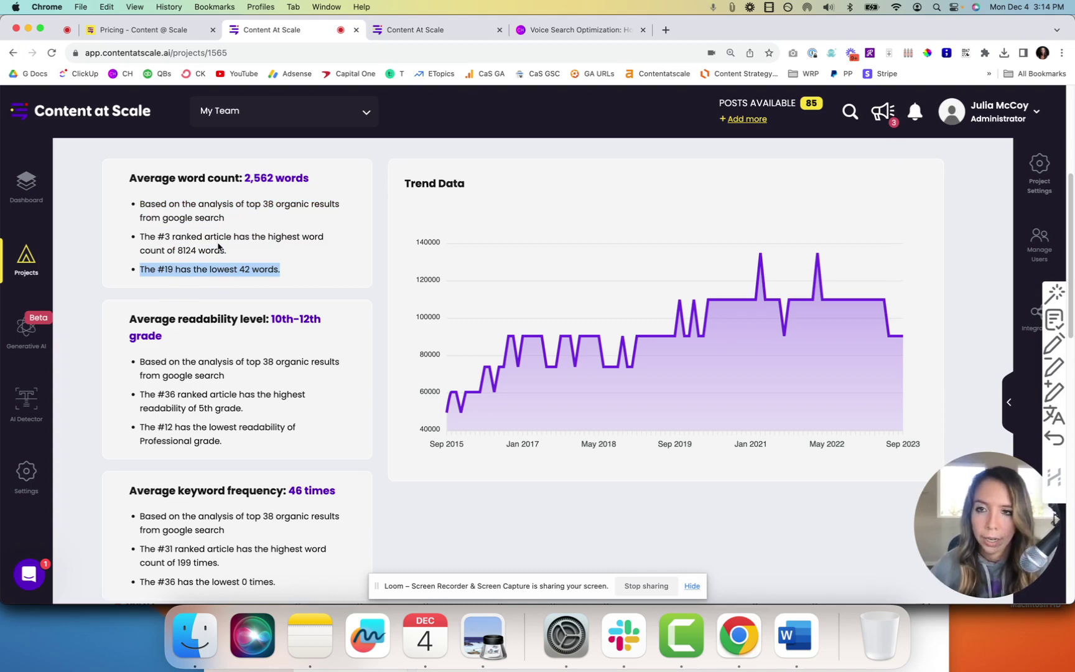
pyautogui.scroll(-2, 218, 247)
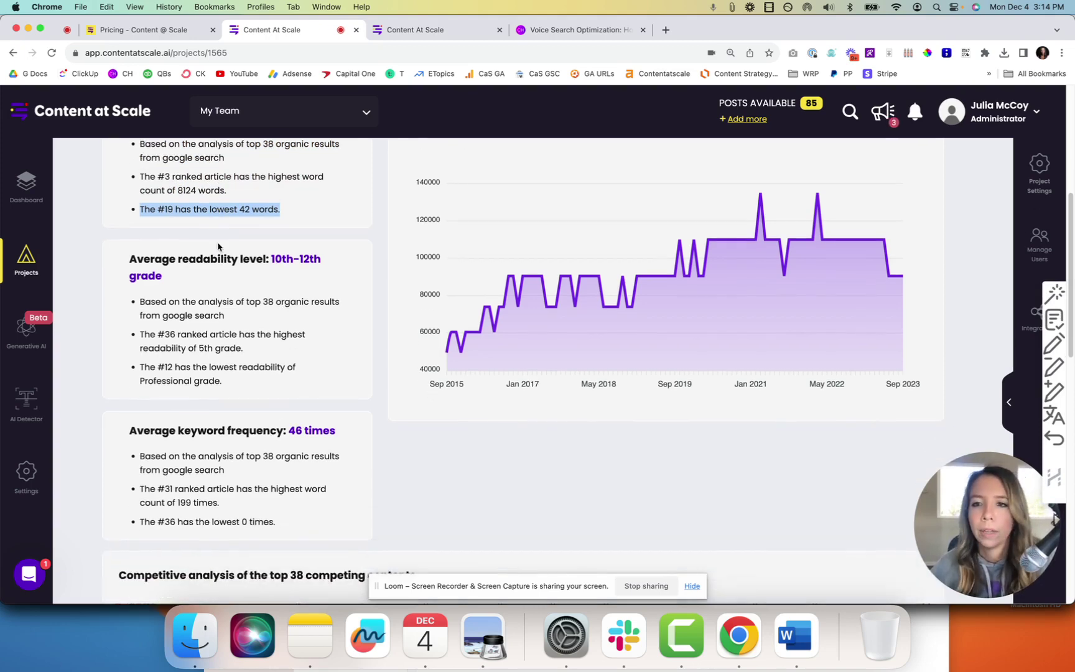
pyautogui.scroll(-1, 218, 247)
pyautogui.click(246, 285)
pyautogui.scroll(-1, 246, 285)
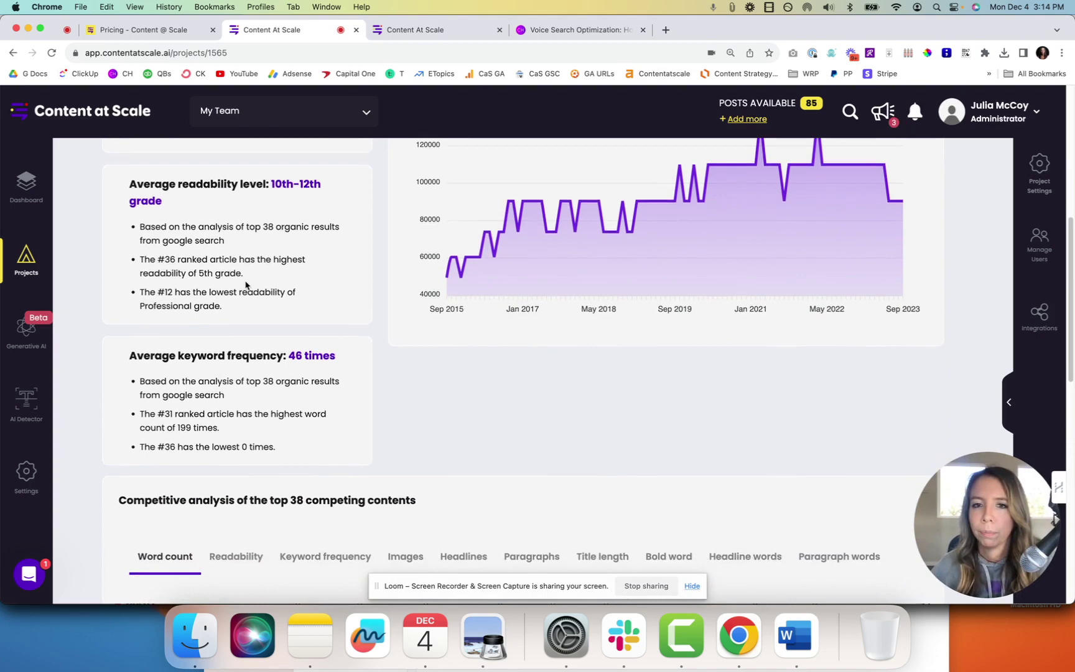
pyautogui.scroll(4, 548, 262)
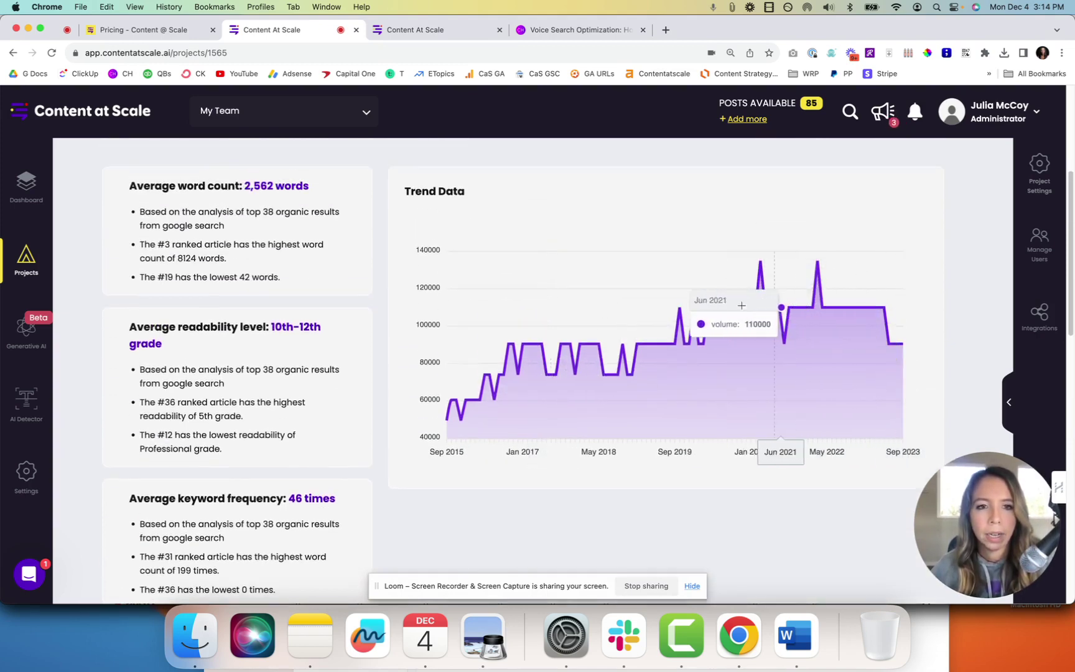
pyautogui.scroll(-3, 330, 421)
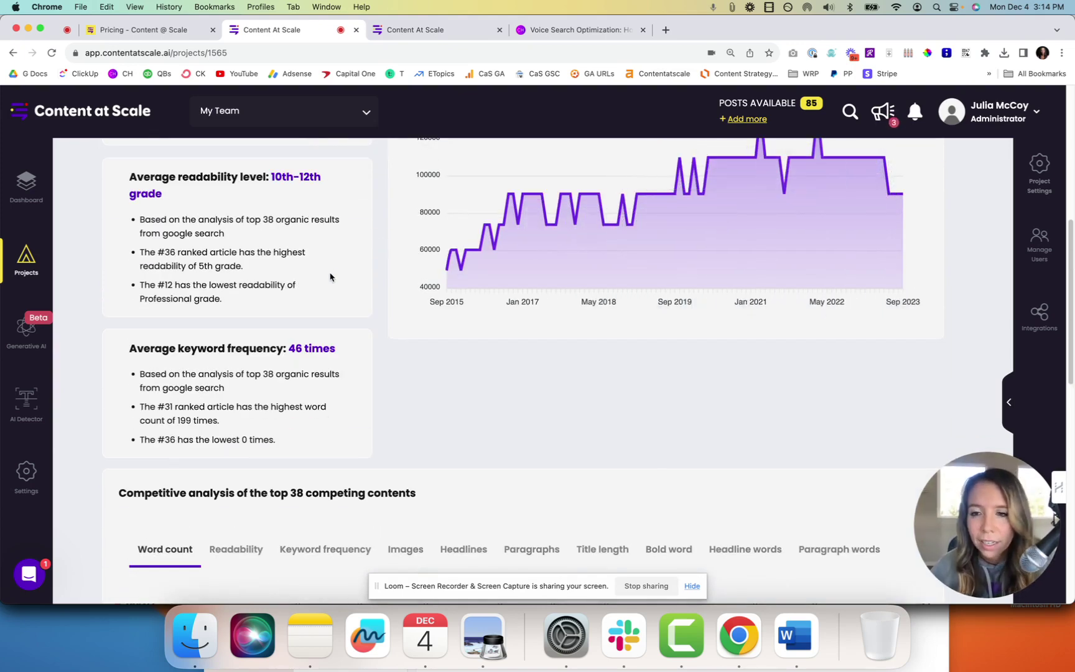
pyautogui.scroll(-5, 330, 277)
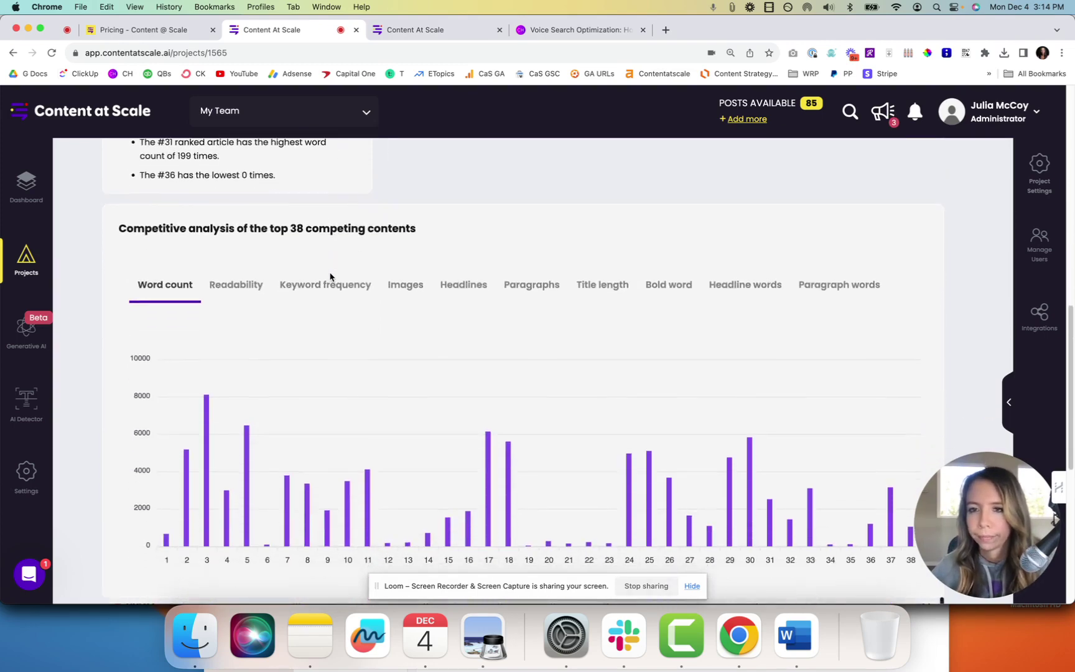
pyautogui.scroll(-2, 330, 277)
pyautogui.scroll(1, 330, 277)
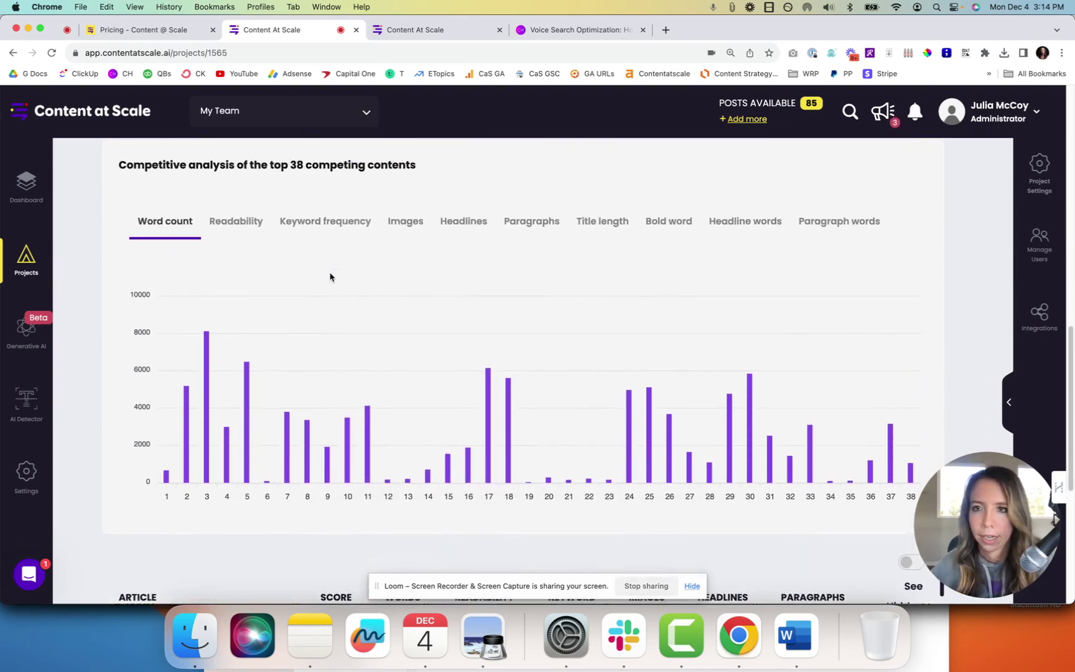
pyautogui.scroll(-5, 329, 277)
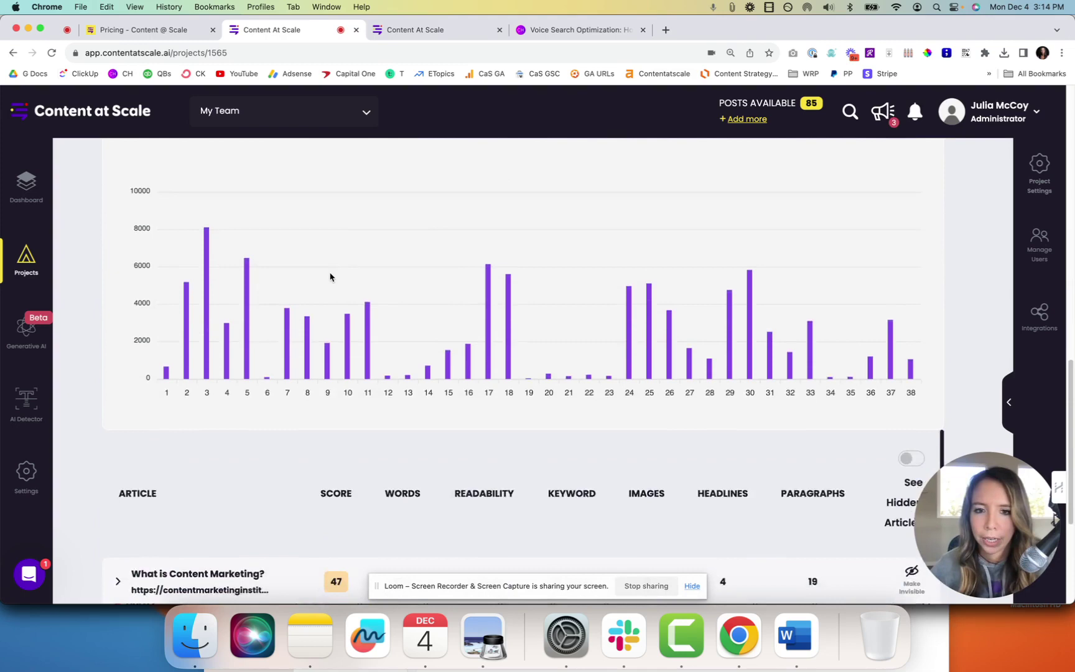
pyautogui.scroll(-2, 330, 277)
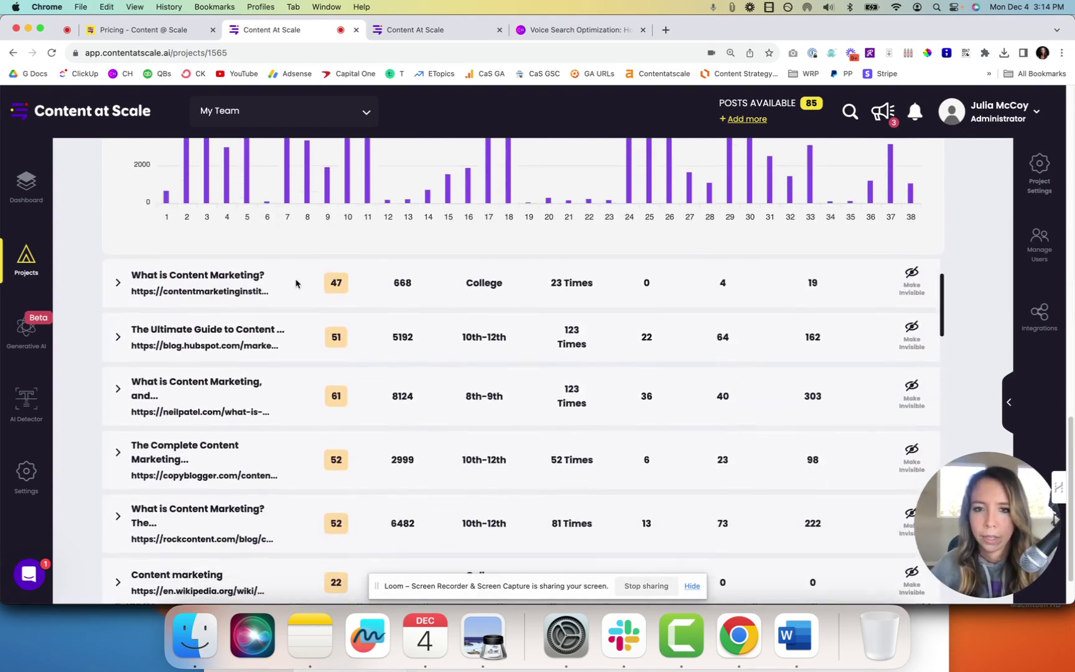
pyautogui.scroll(2, 298, 283)
pyautogui.scroll(-2, 77, 334)
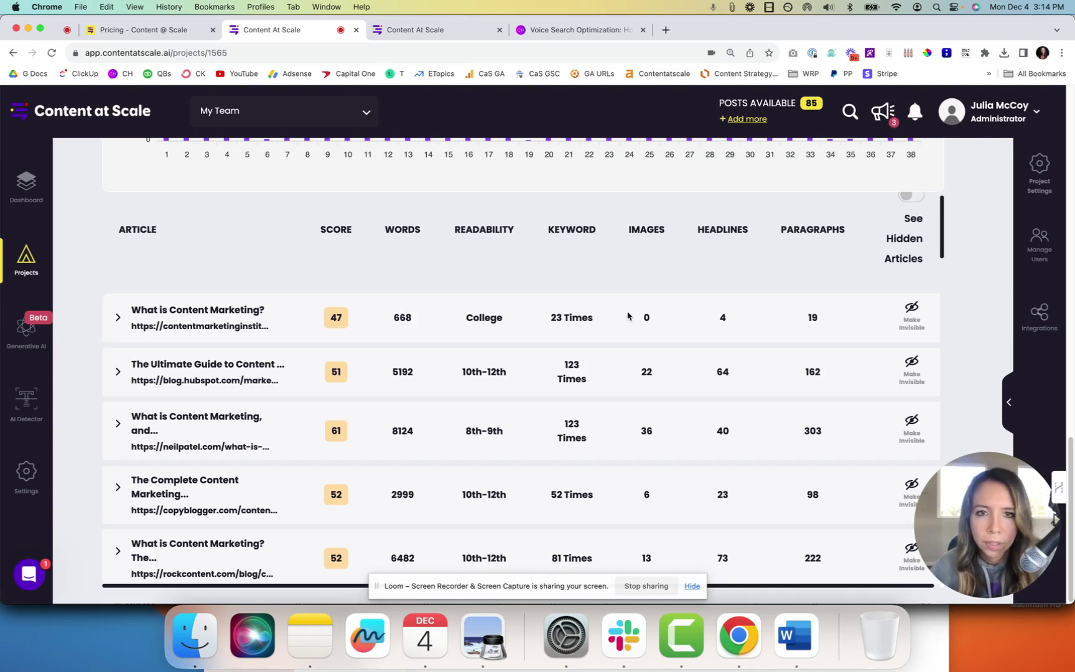
pyautogui.scroll(-1, 627, 315)
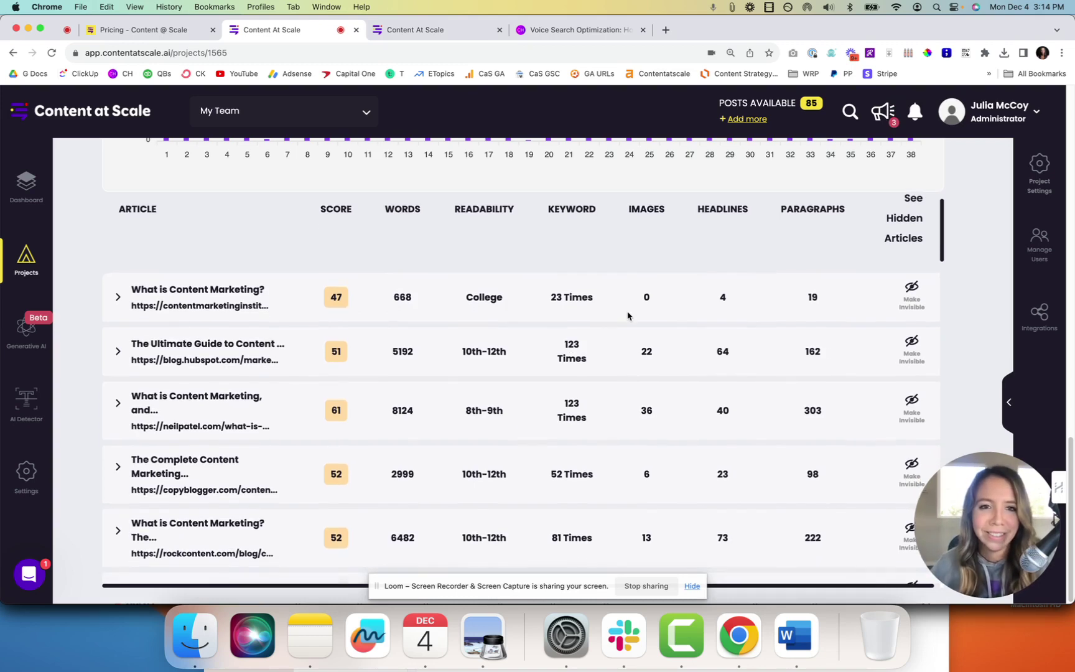
pyautogui.scroll(-10, 808, 321)
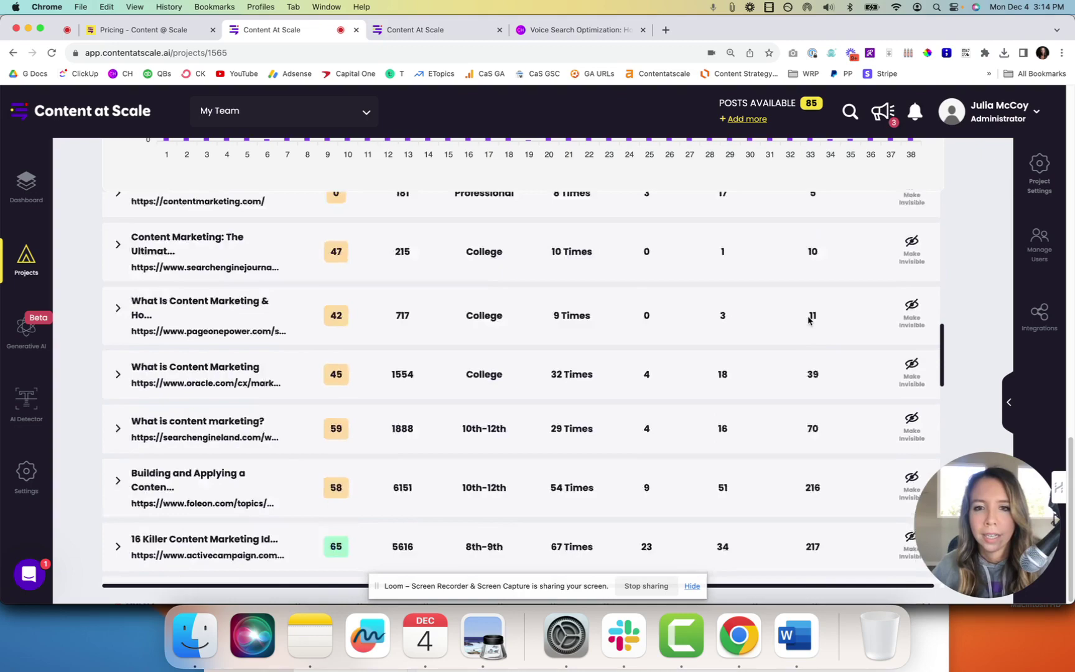
pyautogui.scroll(-20, 809, 319)
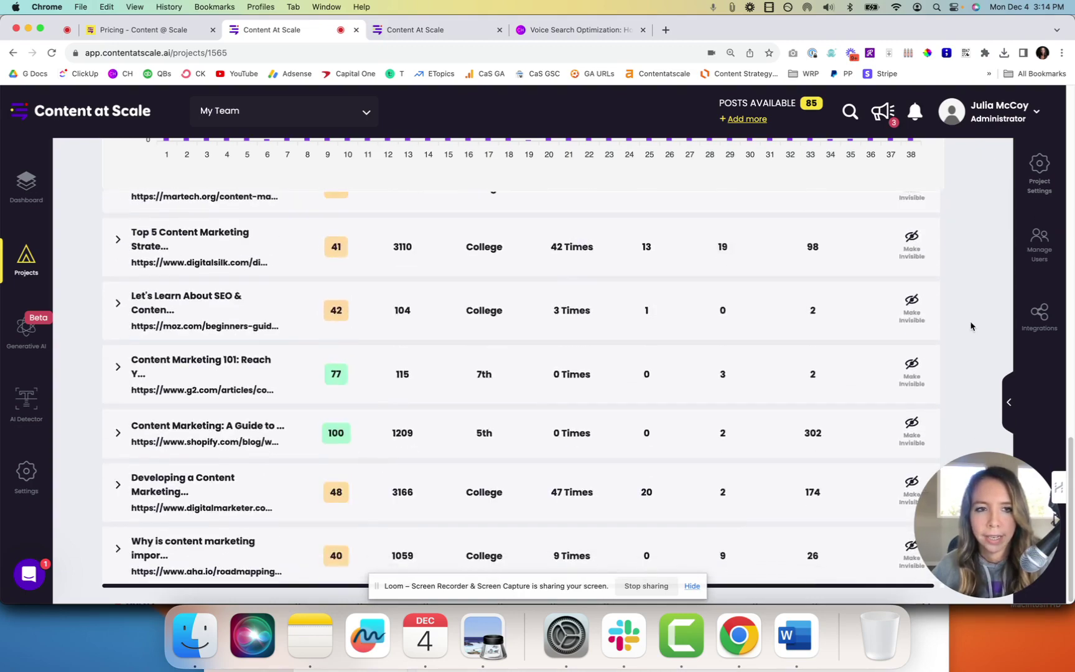
pyautogui.scroll(20, 971, 326)
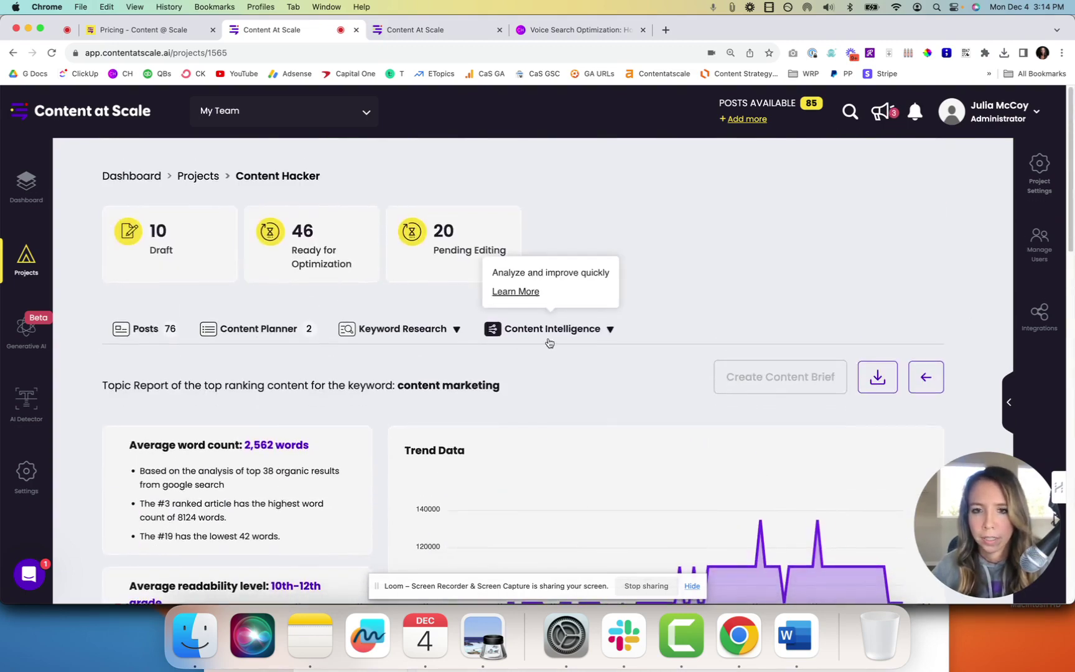
# - From Content Briefs, open 'Boosting Business Impact: The Content Marketing Advantage' in the editor
pyautogui.click(549, 342)
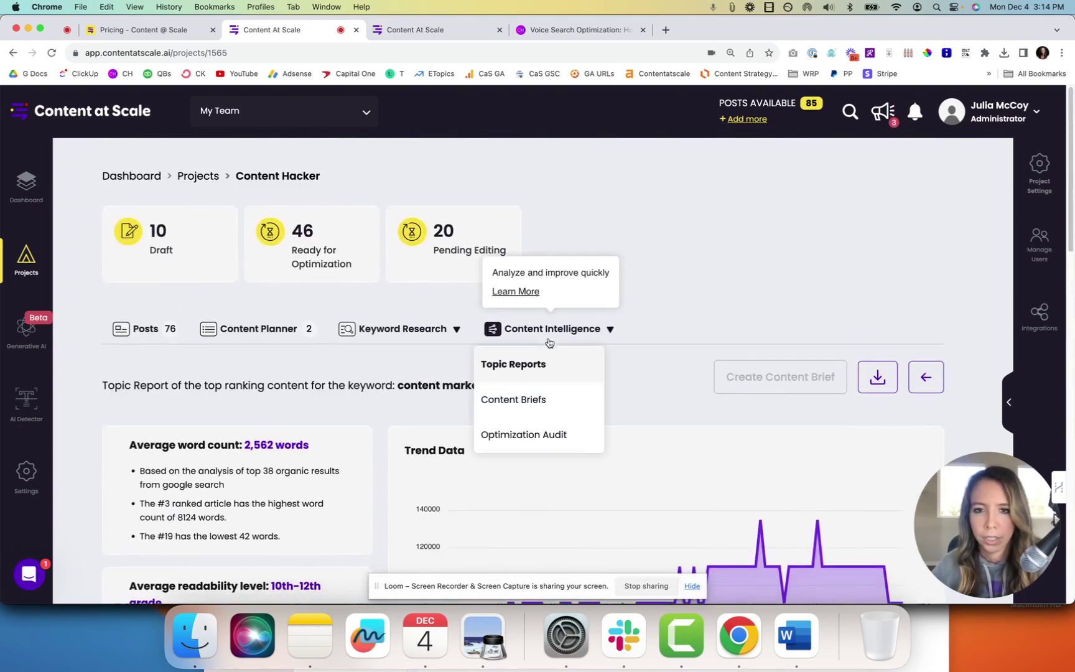
pyautogui.click(524, 406)
pyautogui.scroll(-1, 523, 406)
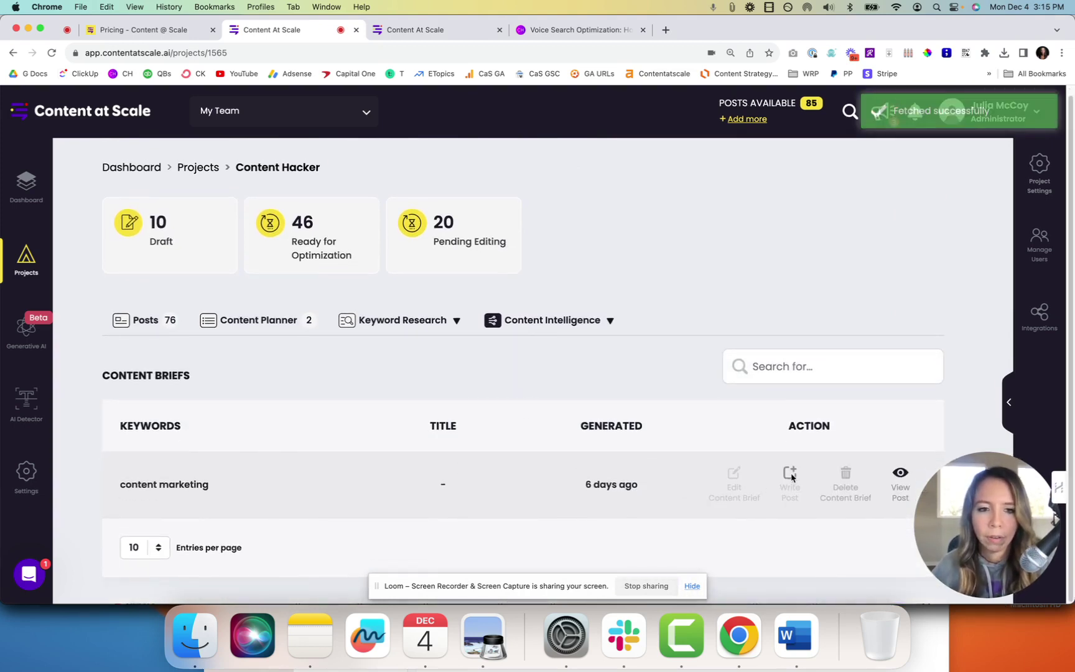
pyautogui.click(902, 477)
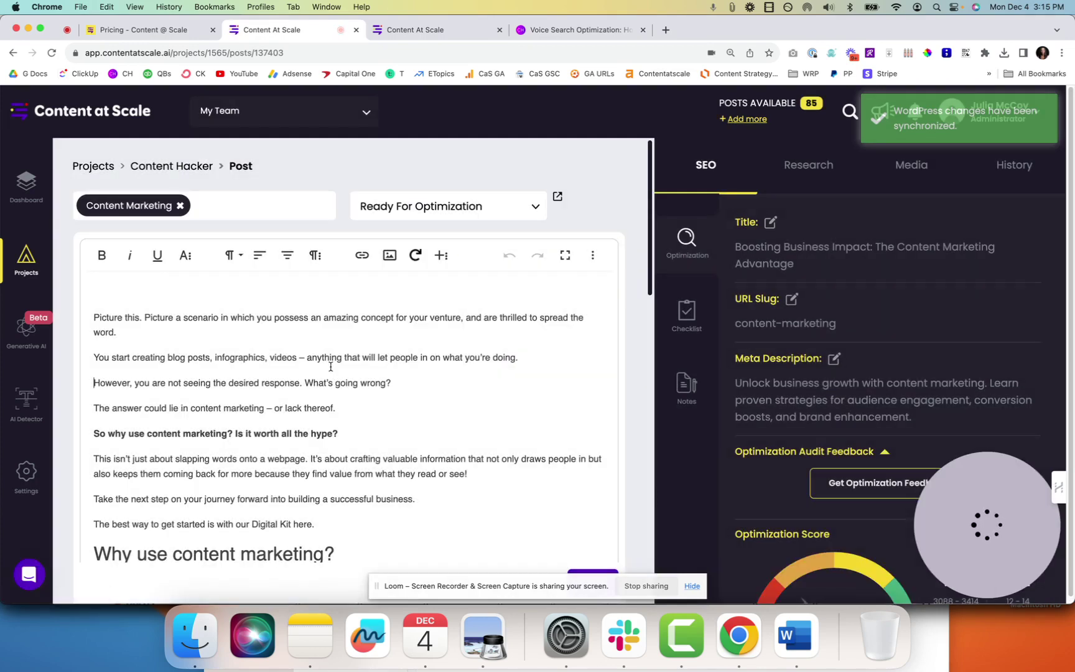
pyautogui.scroll(-5, 331, 367)
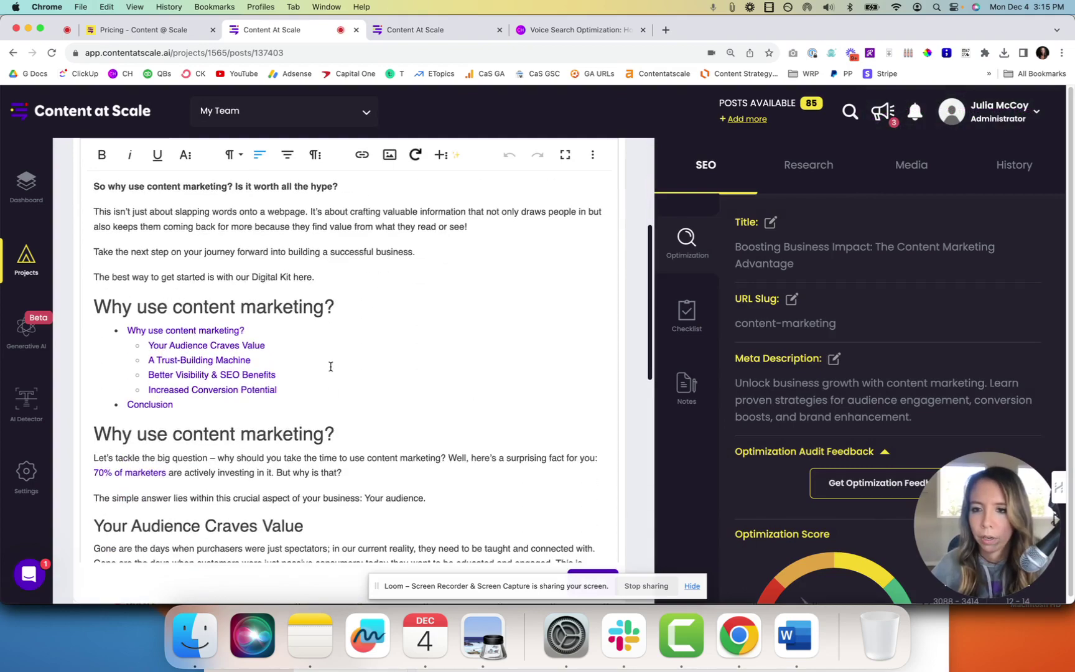
pyautogui.scroll(-10, 330, 366)
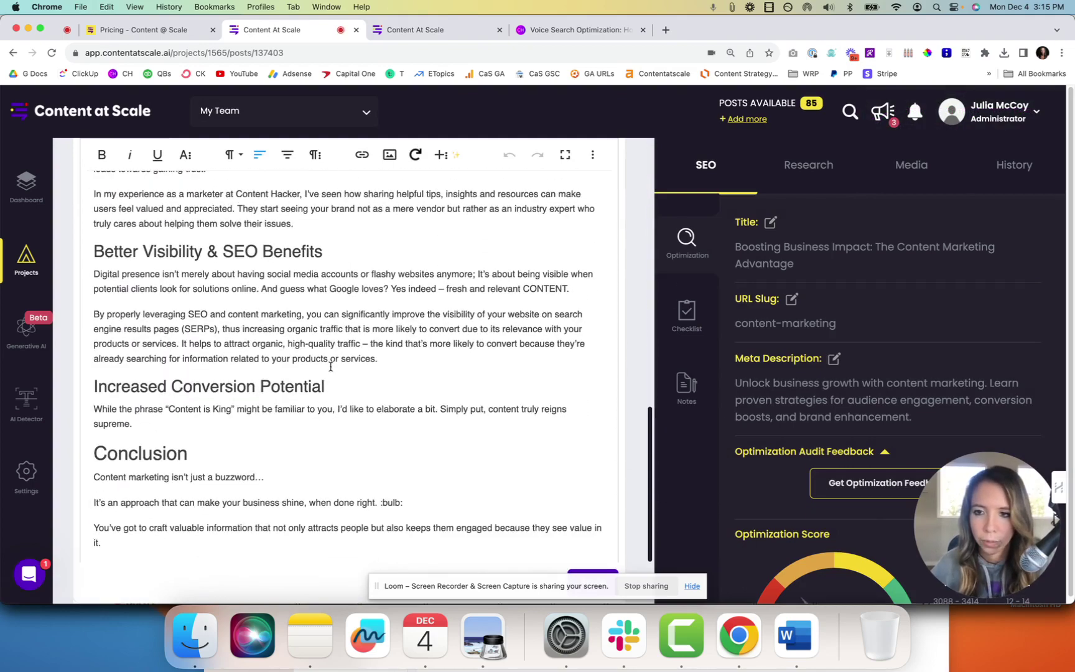
pyautogui.scroll(-4, 330, 367)
pyautogui.scroll(20, 330, 367)
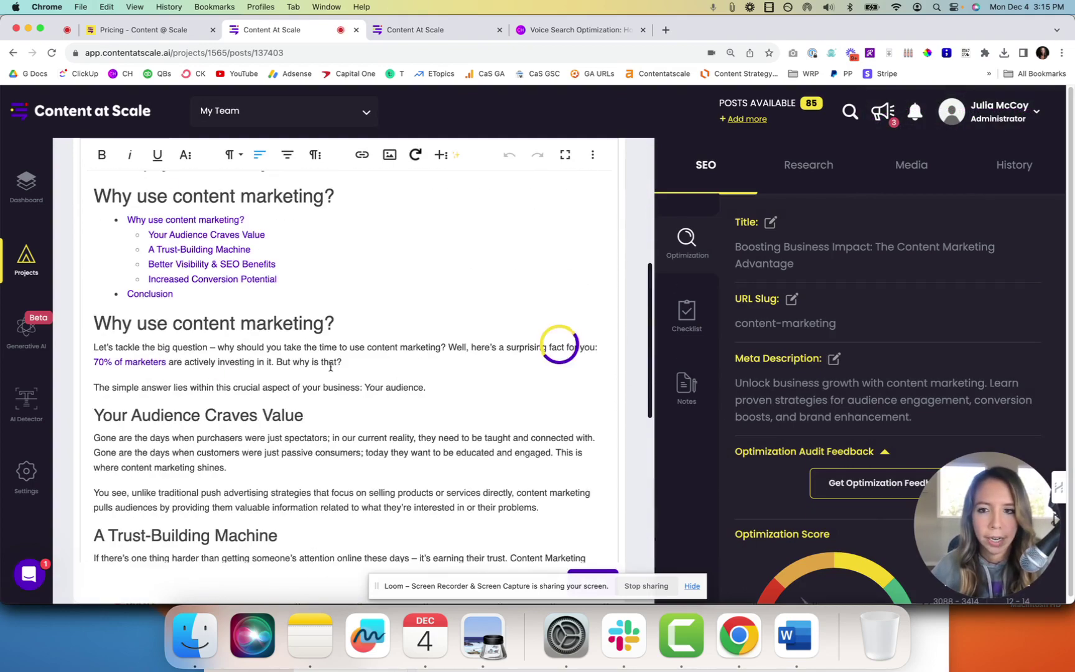
pyautogui.scroll(2, 331, 367)
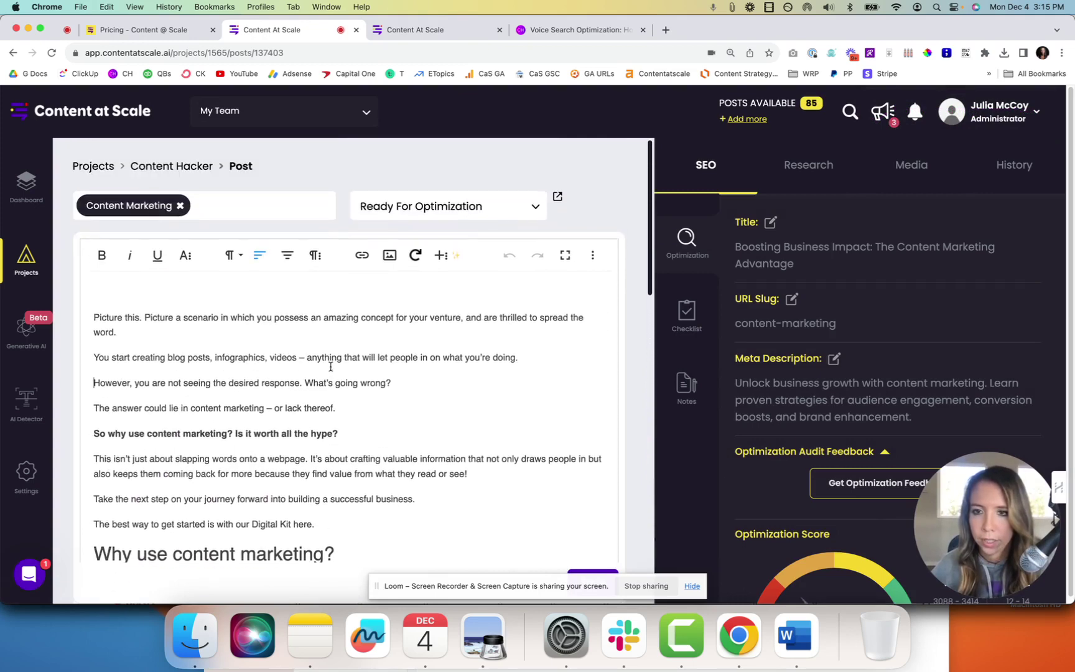
pyautogui.scroll(-3, 331, 366)
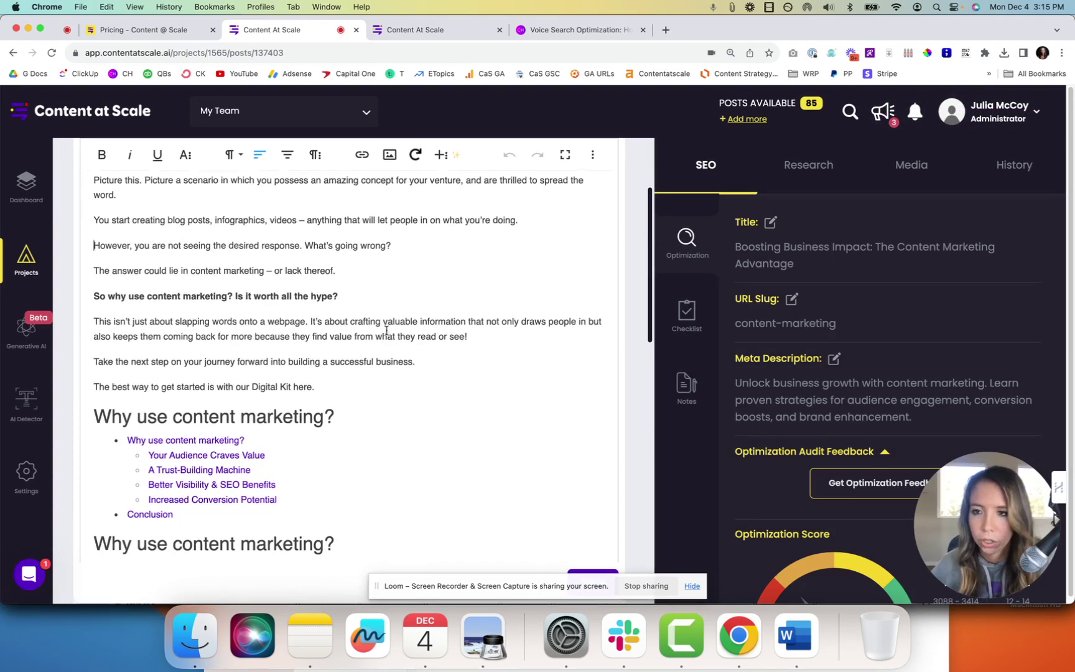
pyautogui.scroll(-2, 386, 330)
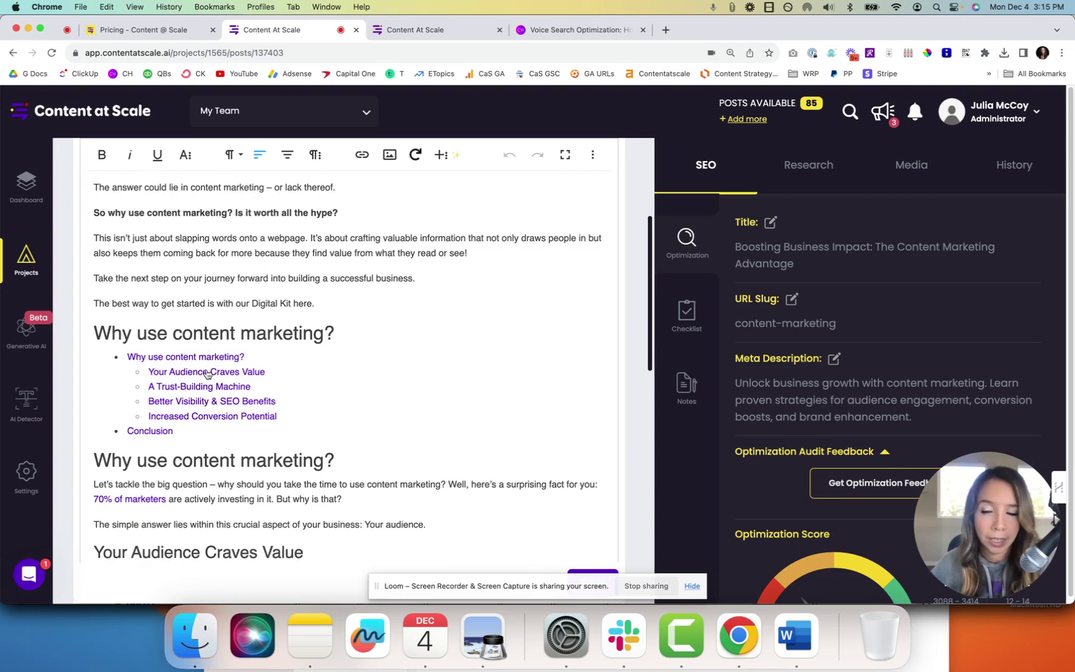
pyautogui.scroll(-1, 207, 373)
pyautogui.click(201, 352)
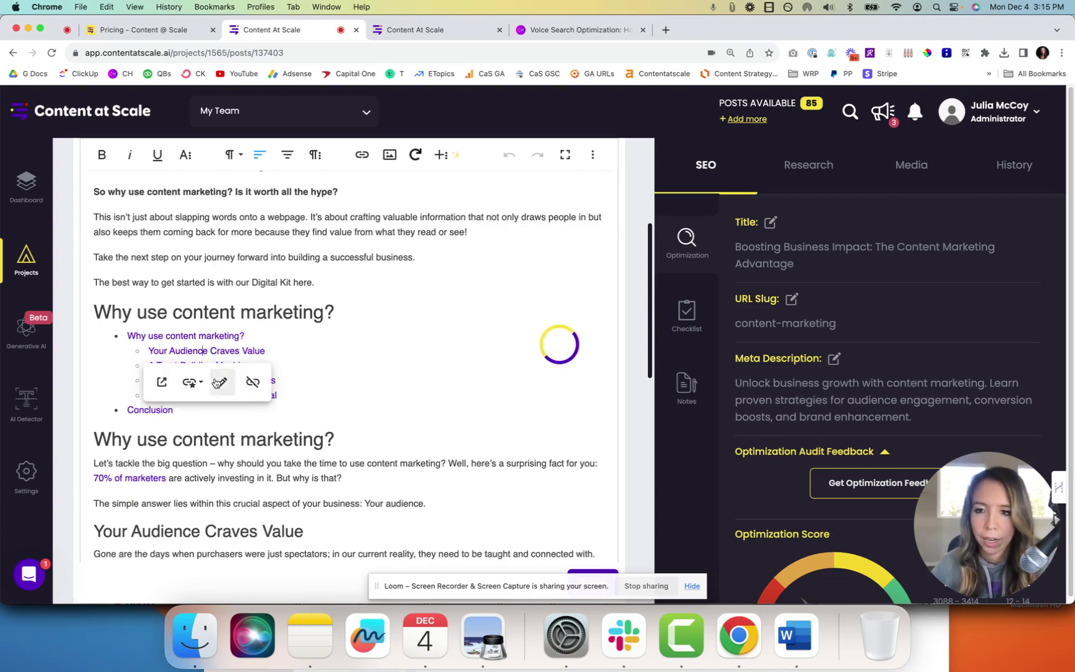
pyautogui.click(218, 379)
pyautogui.click(227, 431)
pyautogui.moveTo(243, 434); pyautogui.dragTo(138, 435)
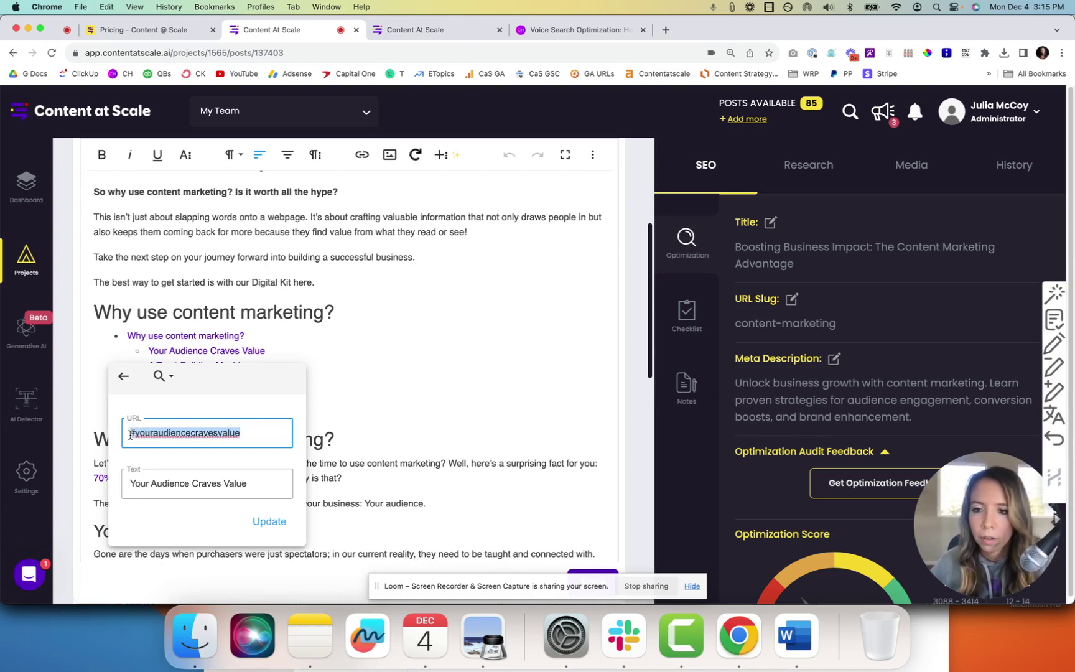
pyautogui.click(412, 395)
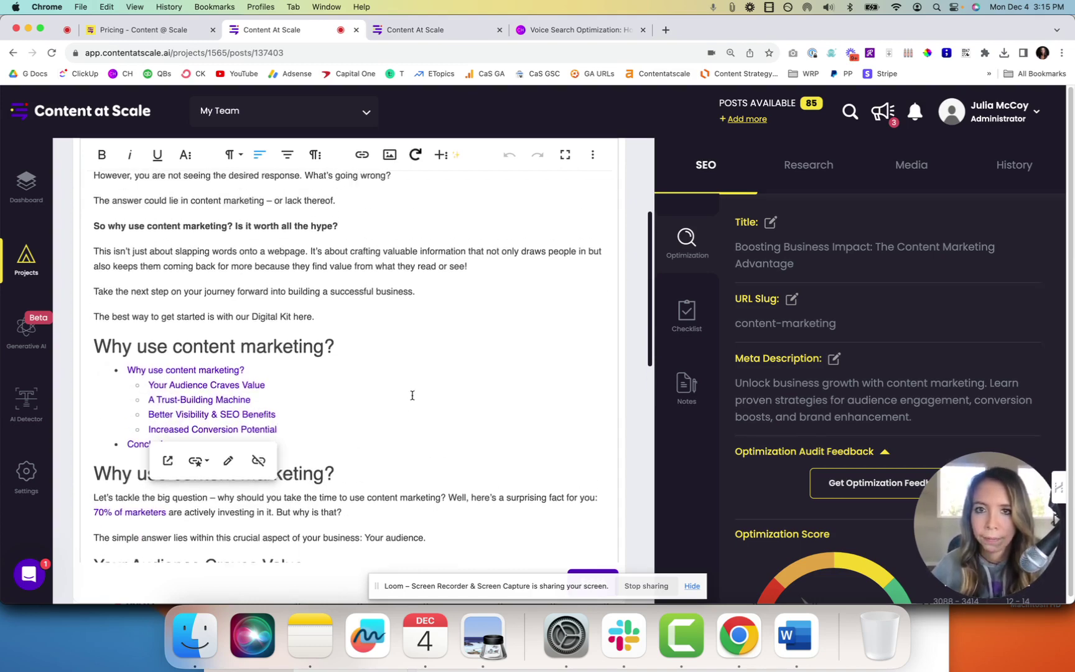
pyautogui.scroll(1, 414, 349)
pyautogui.scroll(1, 414, 299)
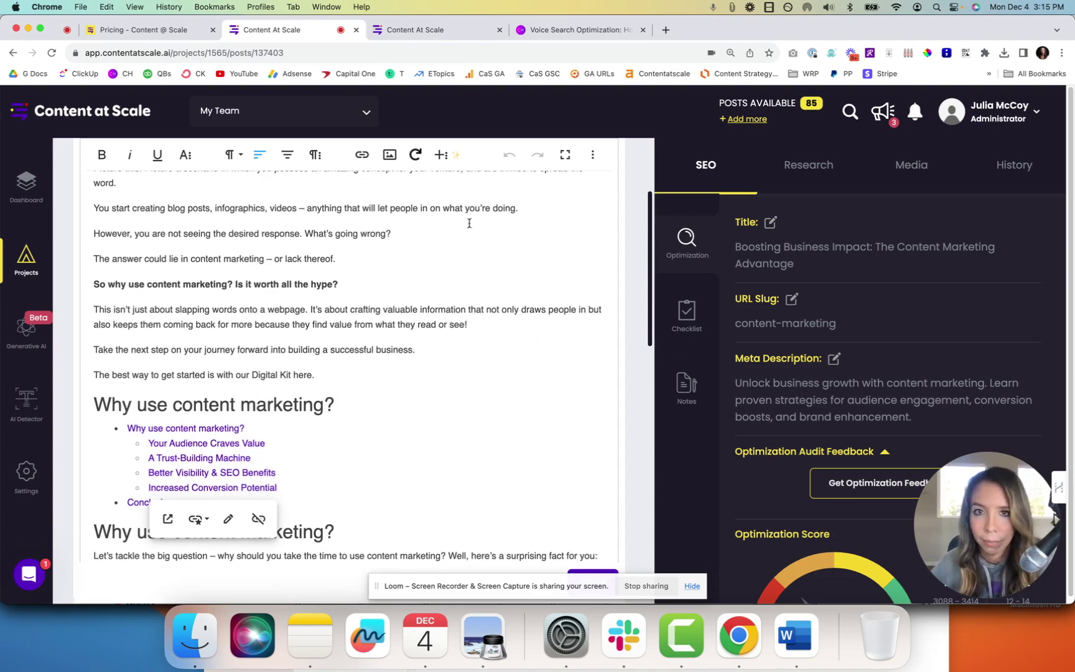
pyautogui.scroll(4, 316, 347)
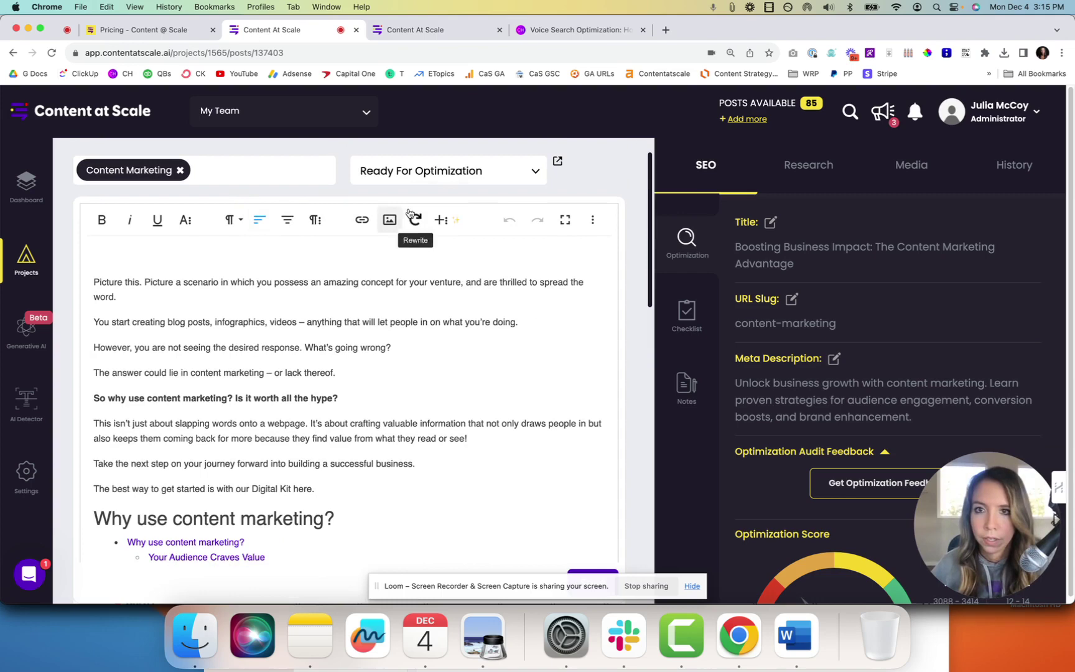
# - Click into the content-marketing post's intro and expand the second toolbar row of extra editing tools
pyautogui.click(397, 177)
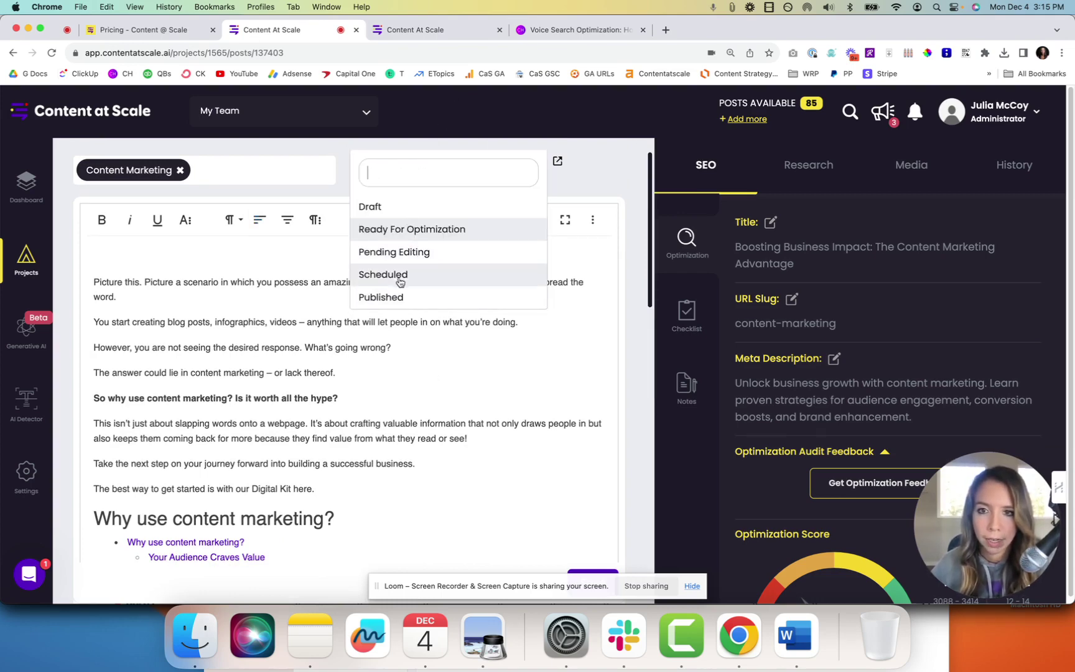
pyautogui.click(262, 372)
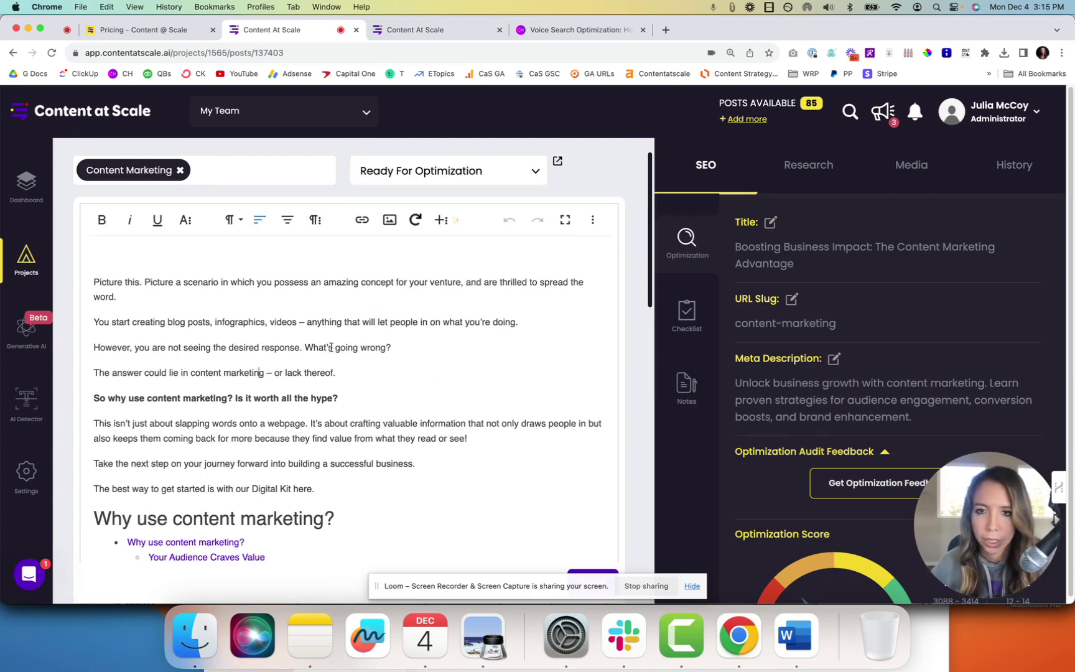
pyautogui.click(593, 220)
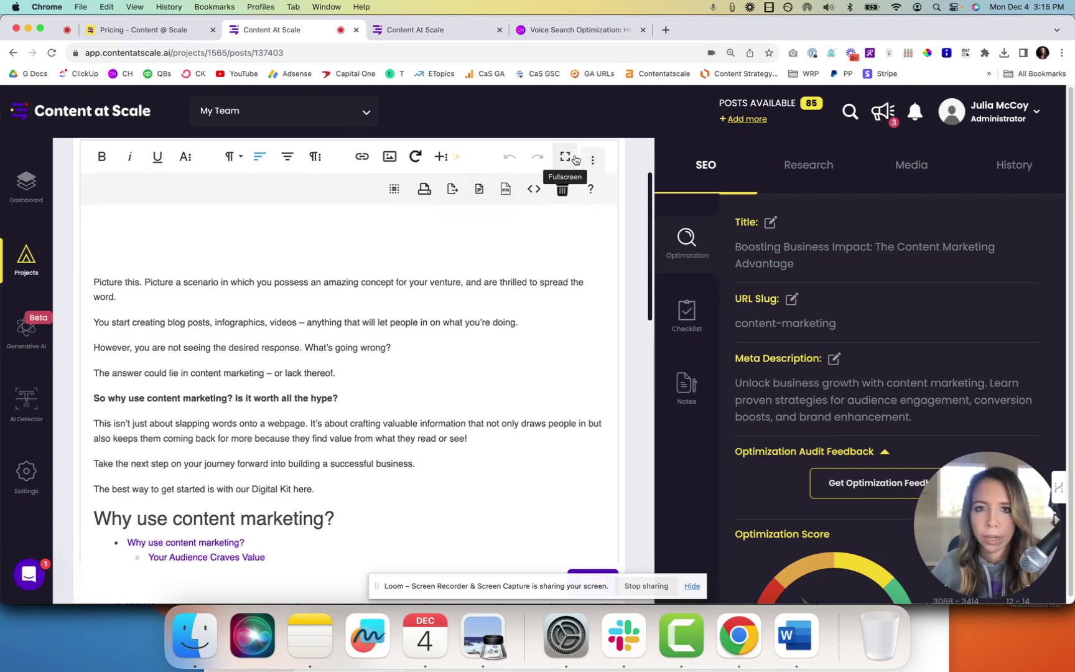
pyautogui.scroll(2, 512, 283)
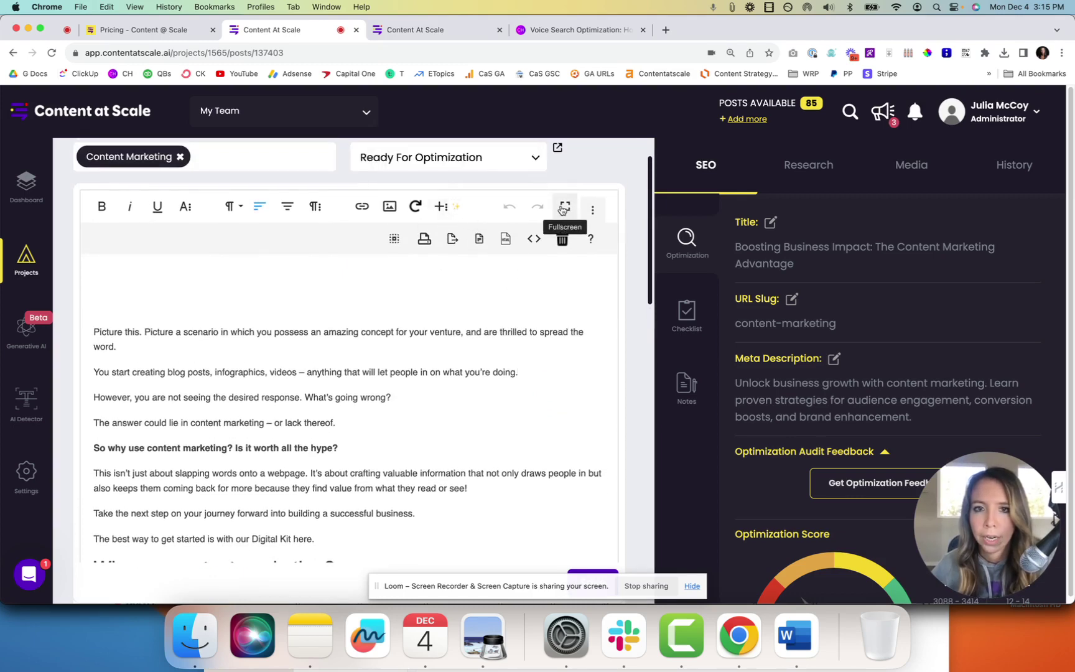
# - Switch the post to Code View and select the whole main-toc table-of-contents list block
pyautogui.click(535, 241)
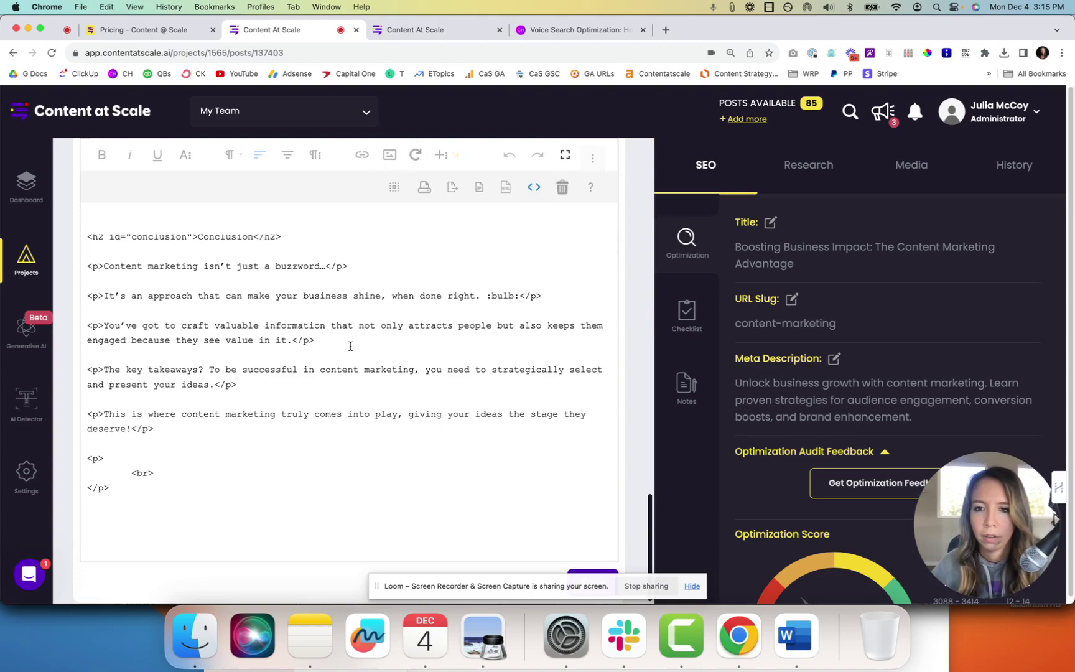
pyautogui.scroll(-1, 366, 361)
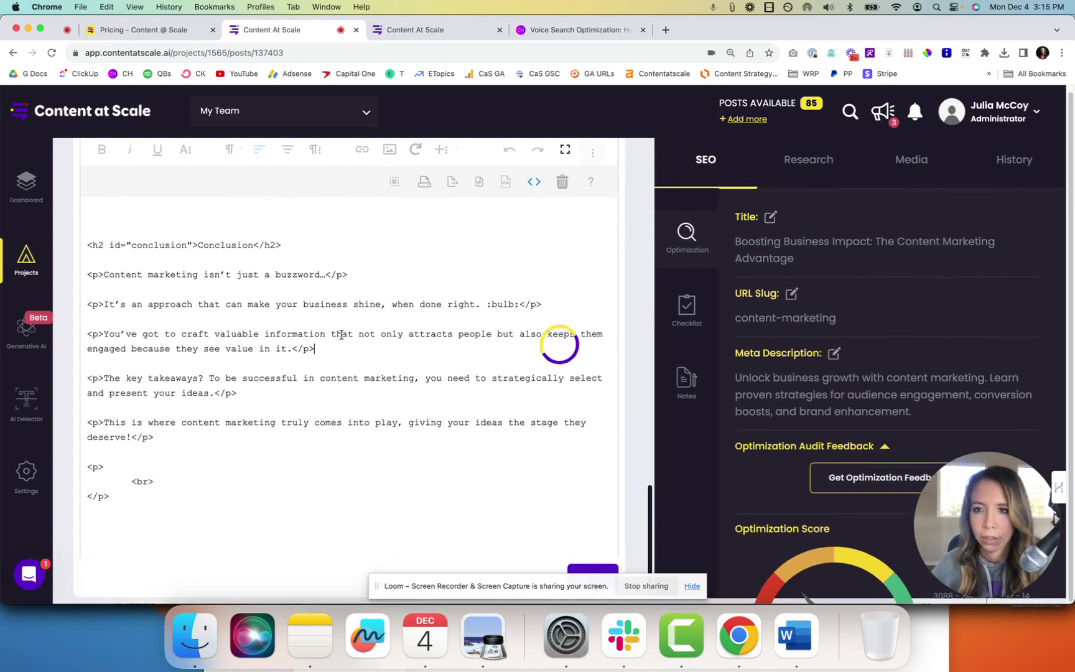
pyautogui.scroll(3, 341, 335)
pyautogui.scroll(-5, 341, 334)
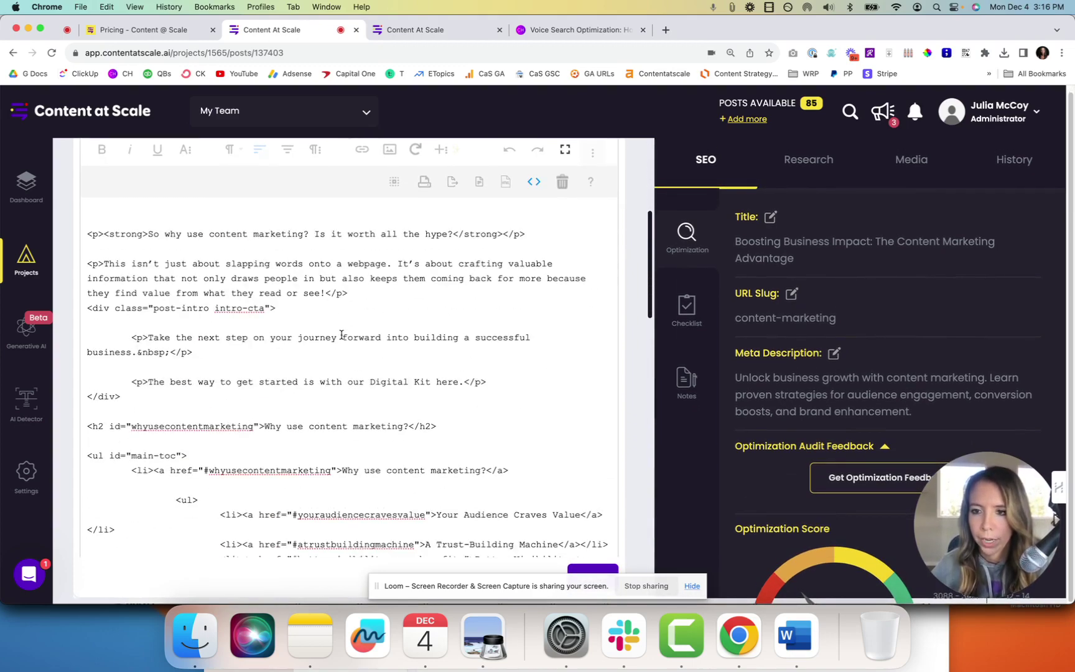
pyautogui.scroll(-3, 342, 336)
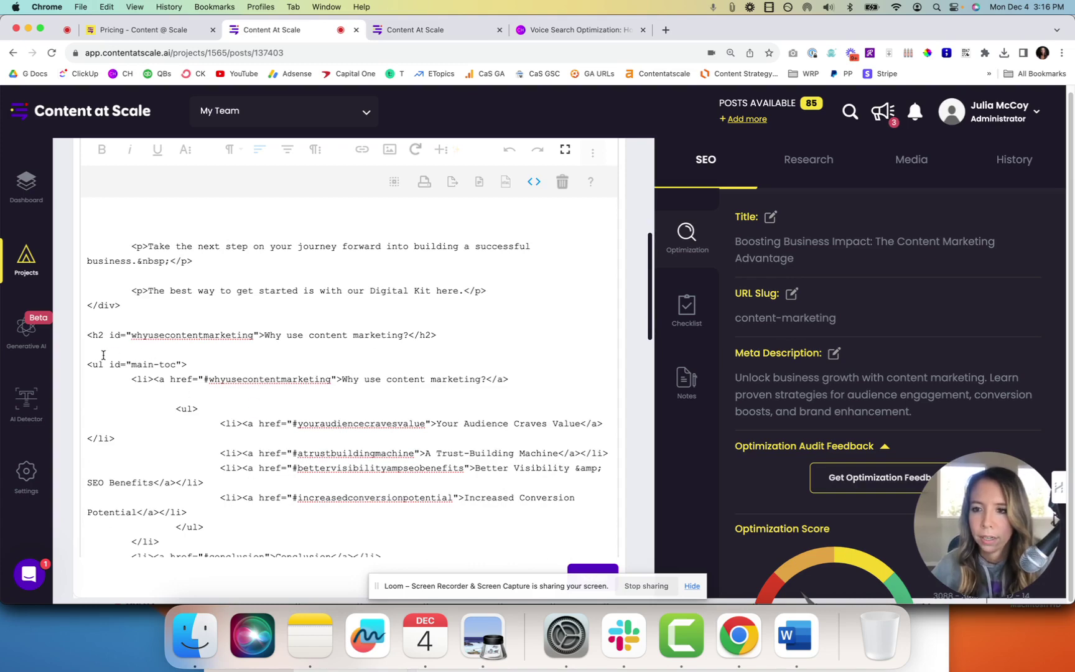
pyautogui.scroll(-3, 101, 351)
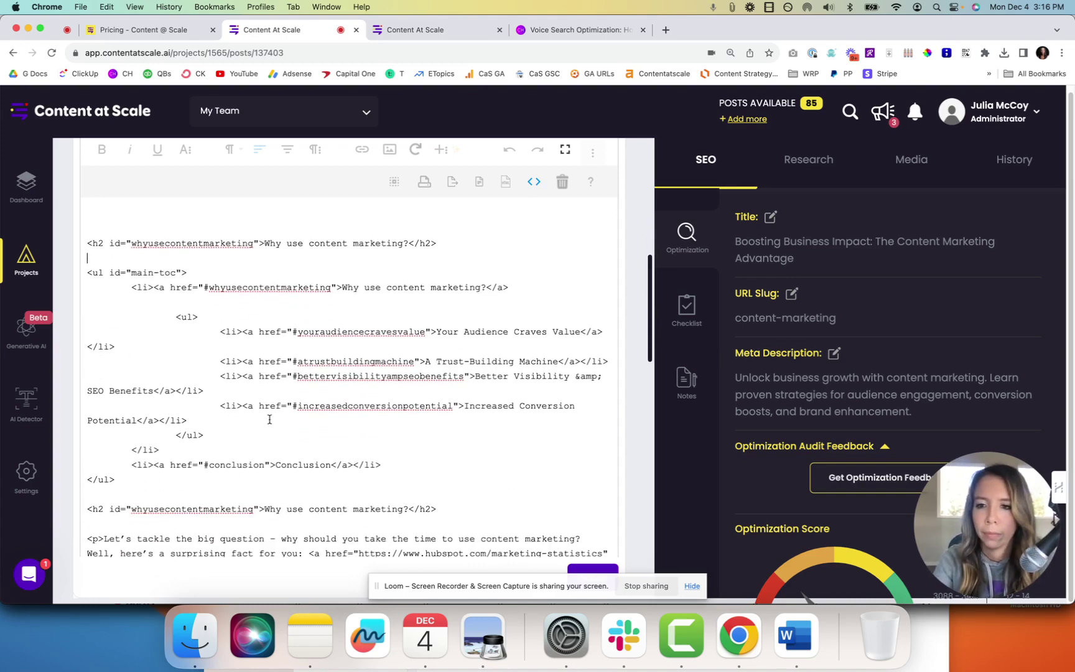
pyautogui.keyDown('shift'); pyautogui.click(191, 487); pyautogui.keyUp('shift')
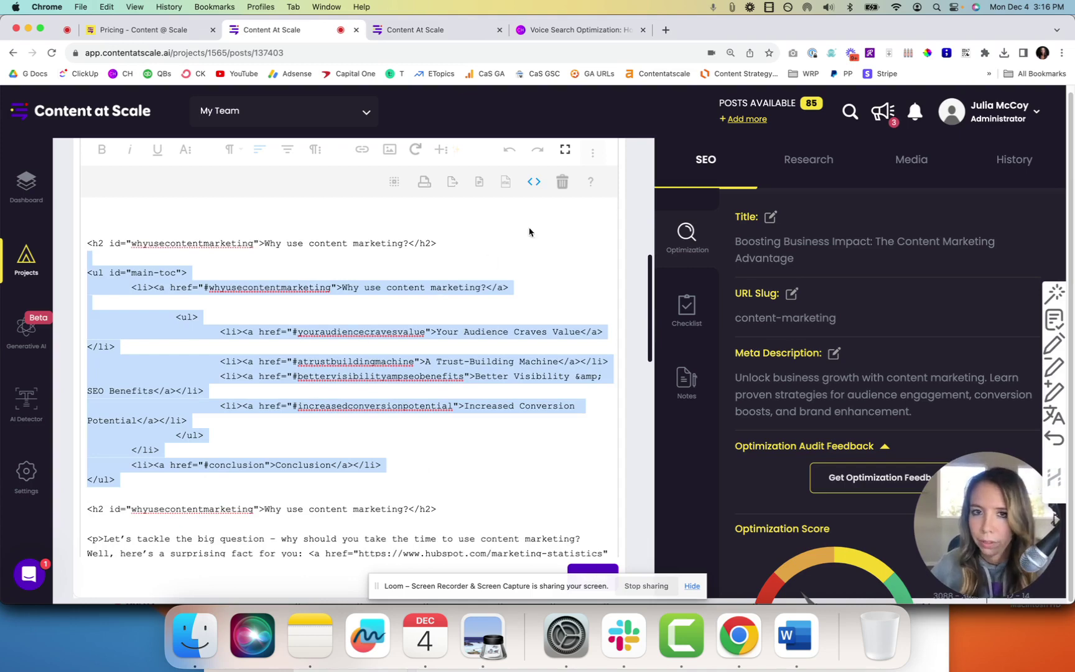
# - Turn Code View off and scroll through the formatted post
pyautogui.click(533, 187)
pyautogui.scroll(-5, 334, 327)
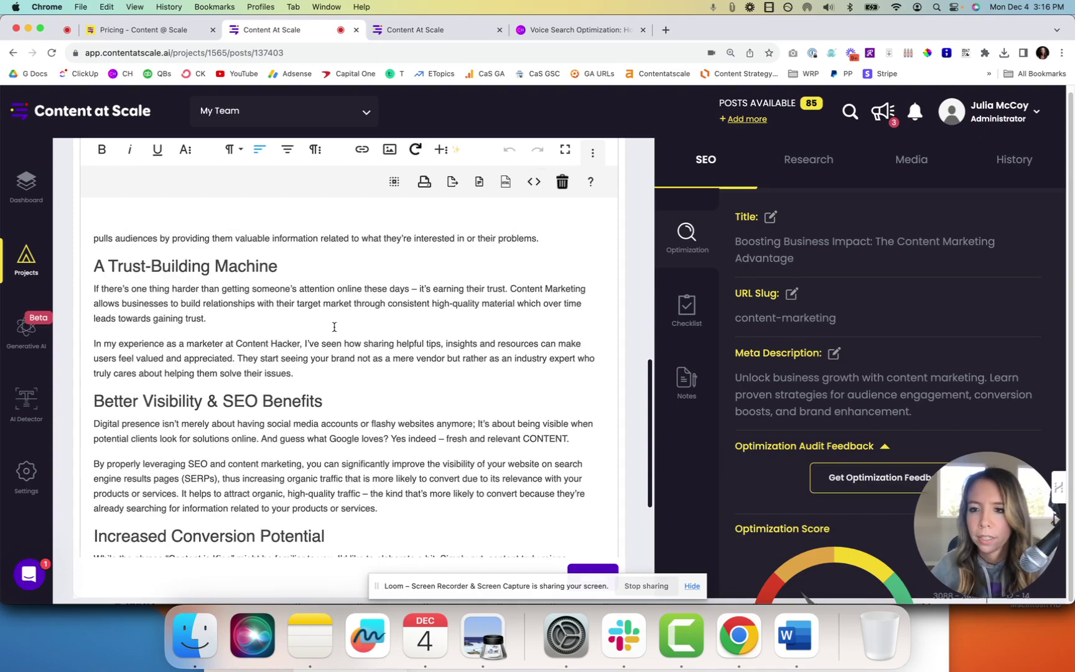
pyautogui.scroll(-3, 334, 327)
pyautogui.scroll(-3, 335, 326)
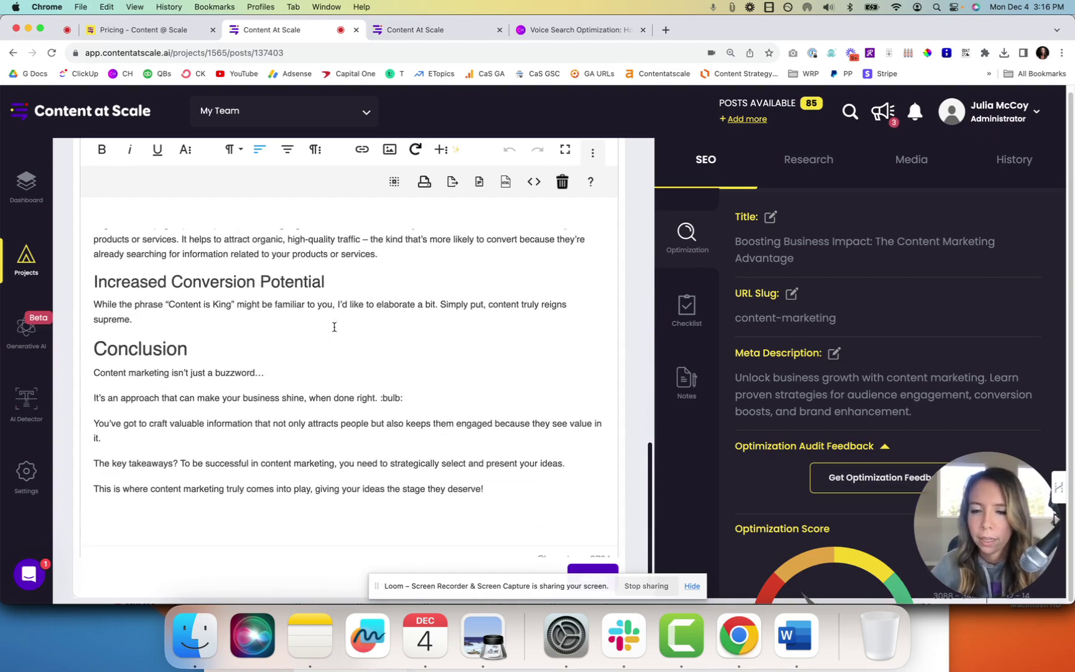
pyautogui.scroll(15, 527, 427)
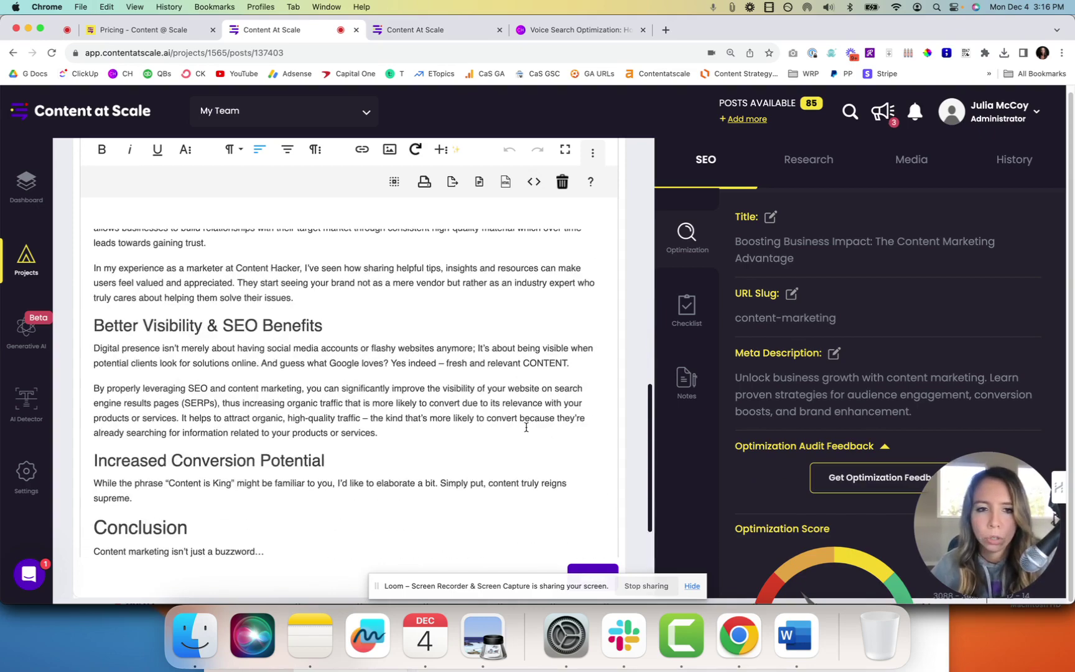
pyautogui.scroll(5, 526, 427)
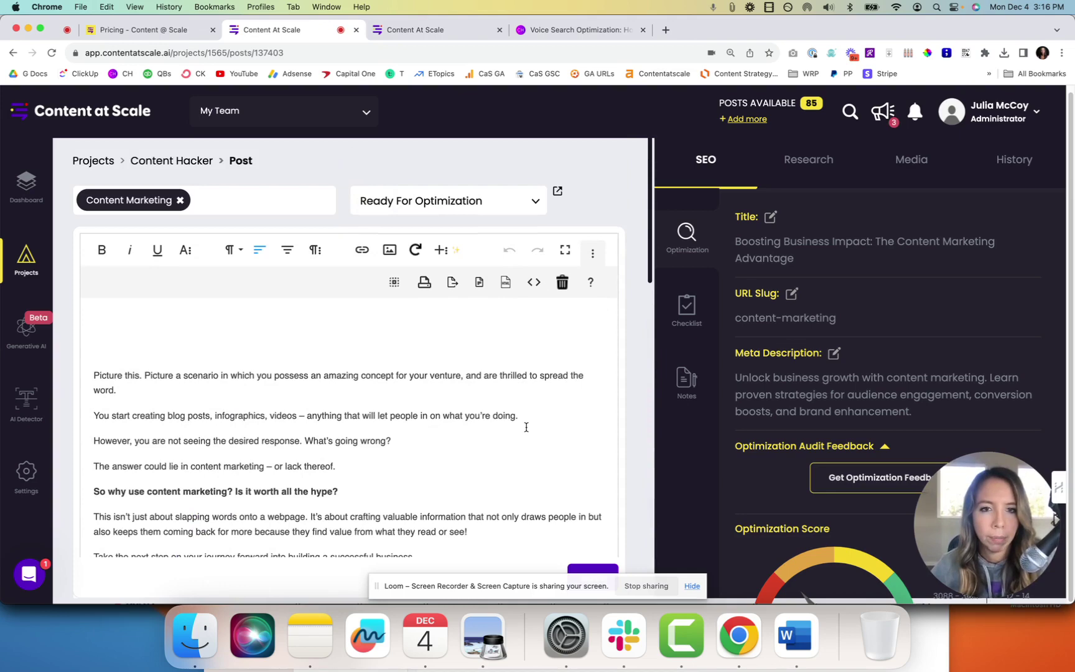
# - Review the post's on-page Checklist, then its Optimization score and keyword list
pyautogui.click(697, 324)
pyautogui.scroll(-2, 769, 259)
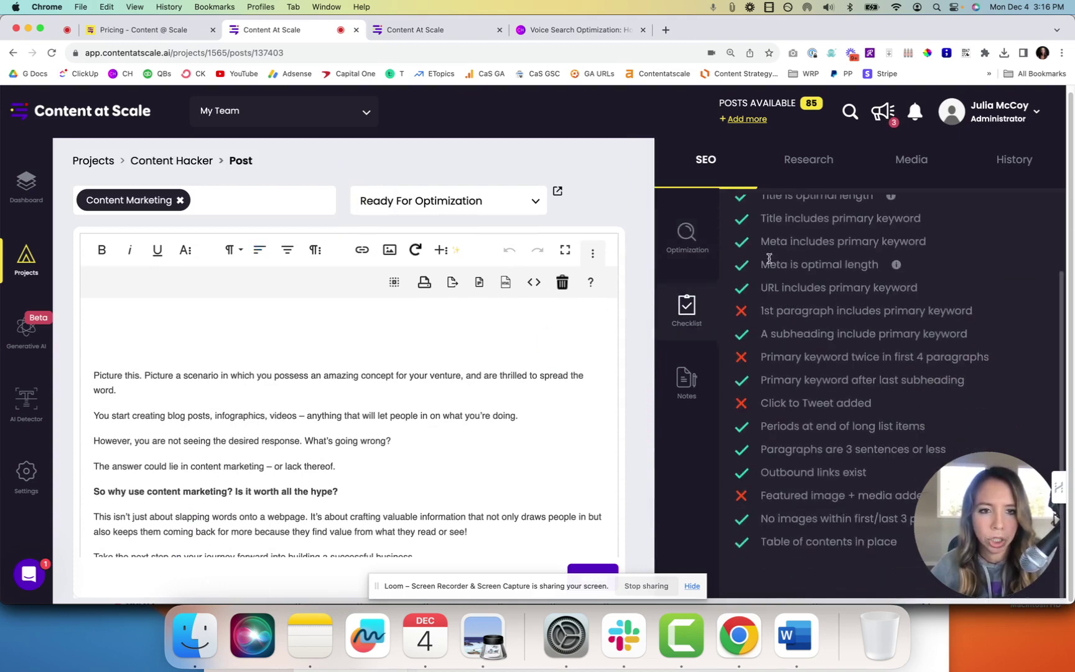
pyautogui.click(687, 236)
pyautogui.scroll(-3, 802, 339)
pyautogui.scroll(-6, 802, 340)
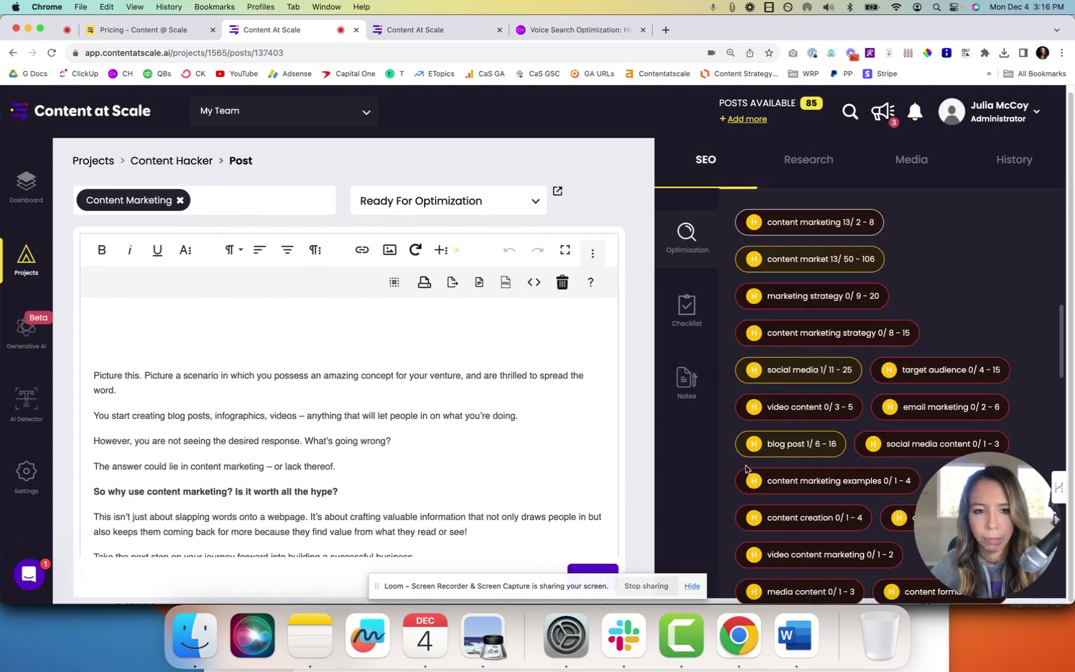
pyautogui.scroll(10, 724, 428)
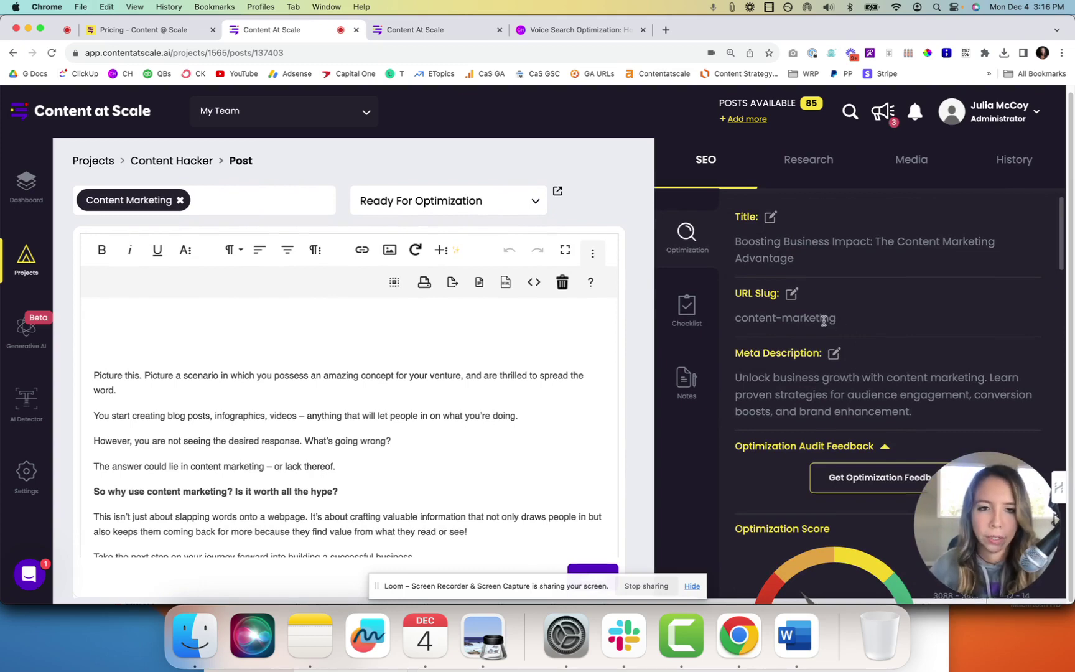
# - Go back to the Content Hacker posts list and open the 'Will SEO Die?' post
pyautogui.click(172, 162)
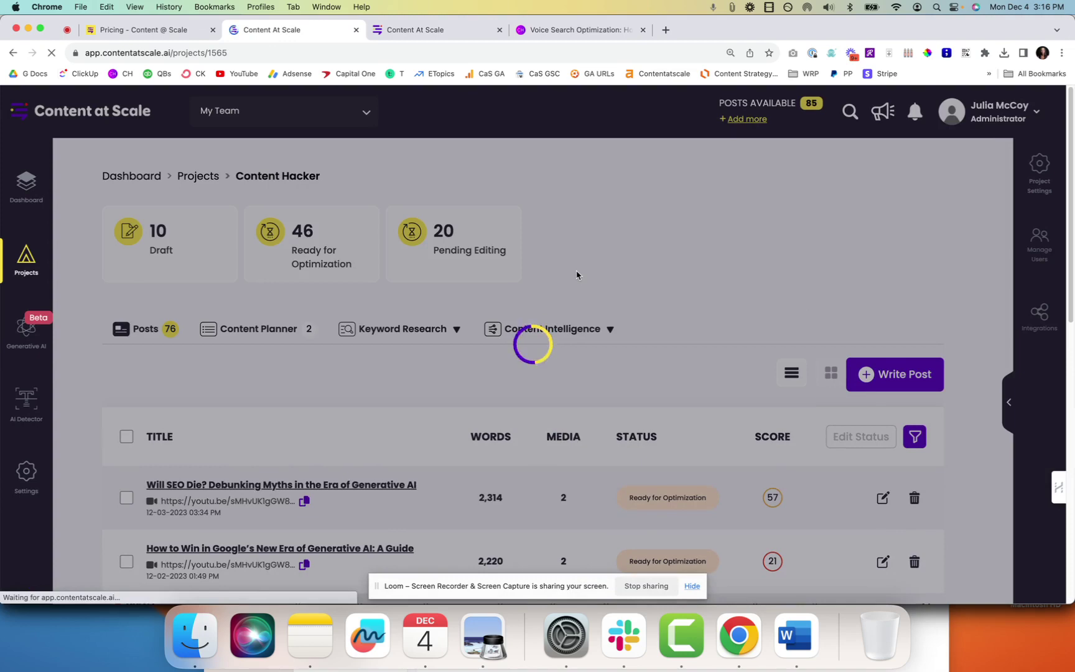
pyautogui.scroll(-4, 577, 275)
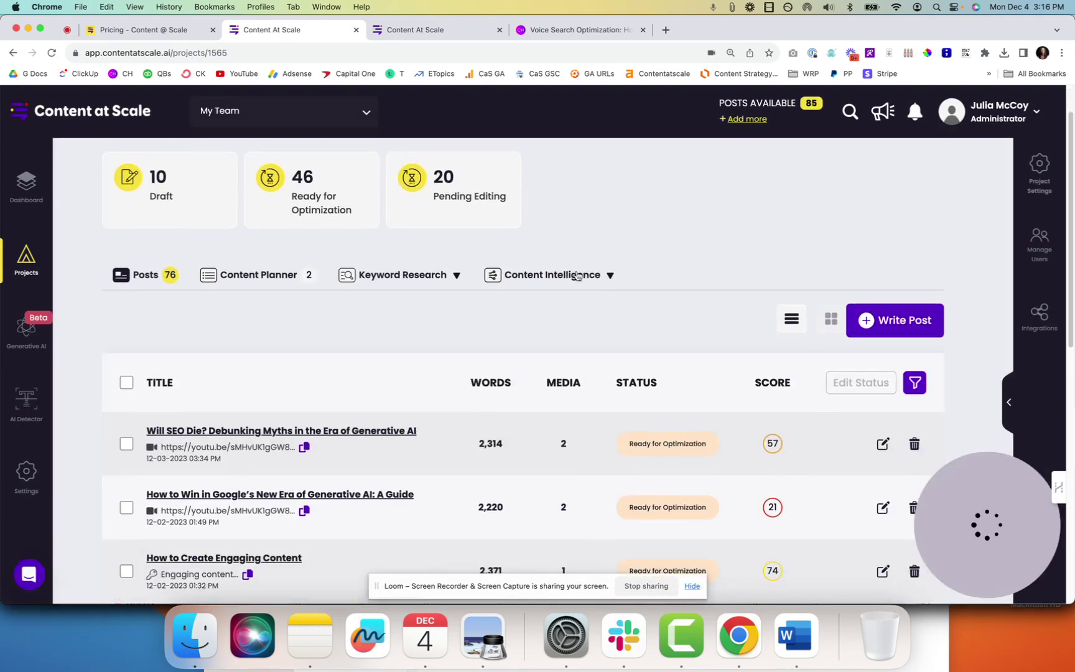
pyautogui.scroll(-2, 577, 275)
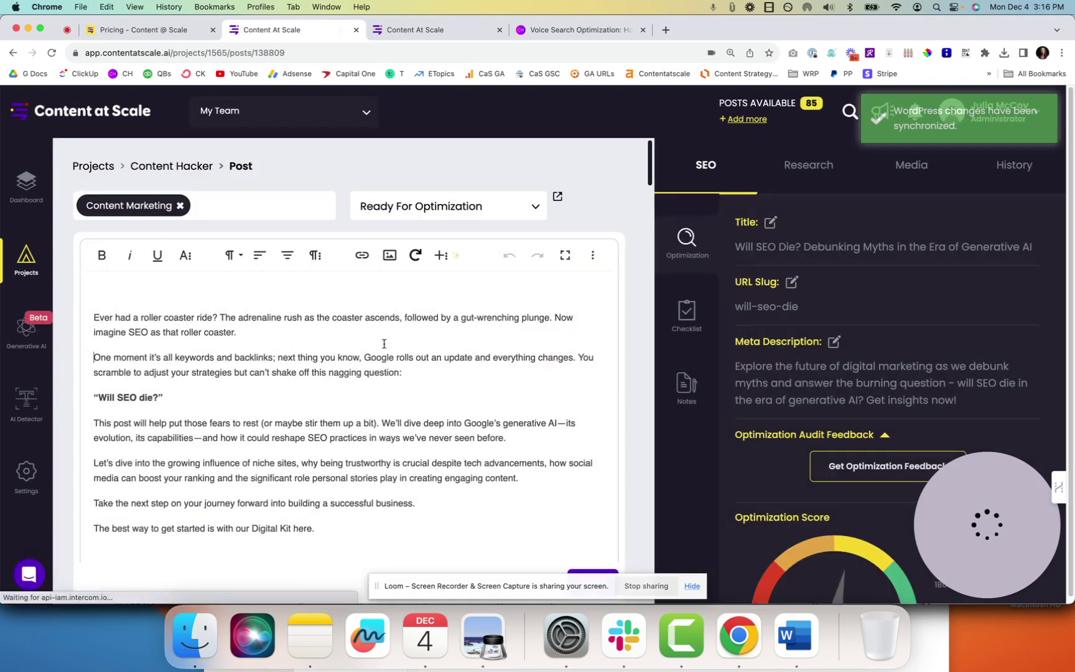
pyautogui.scroll(-10, 384, 343)
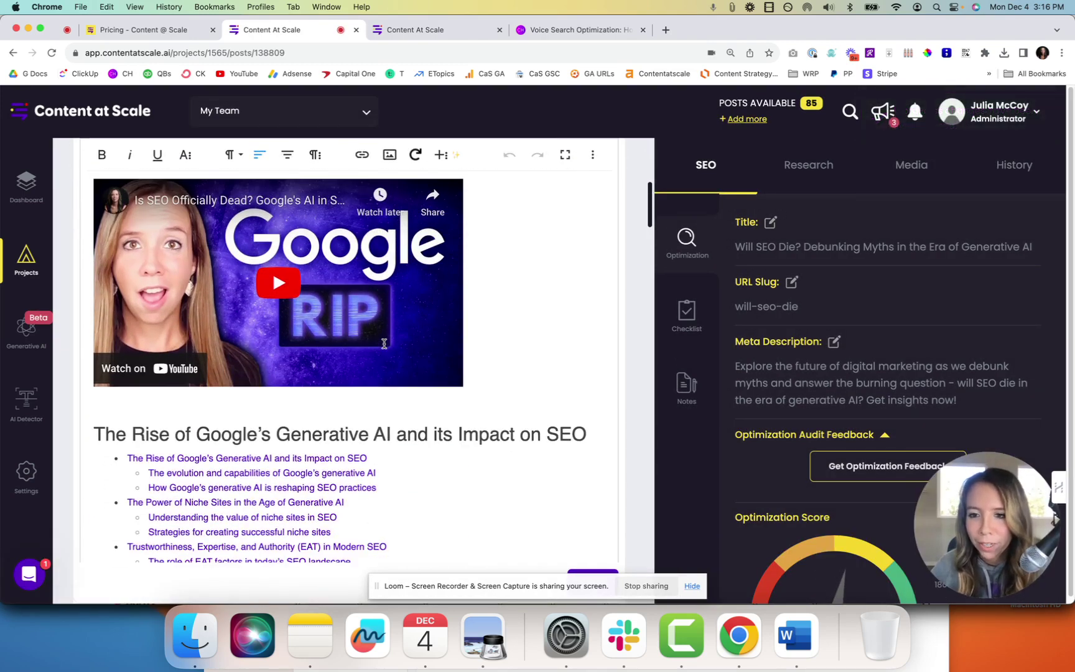
pyautogui.scroll(-5, 384, 344)
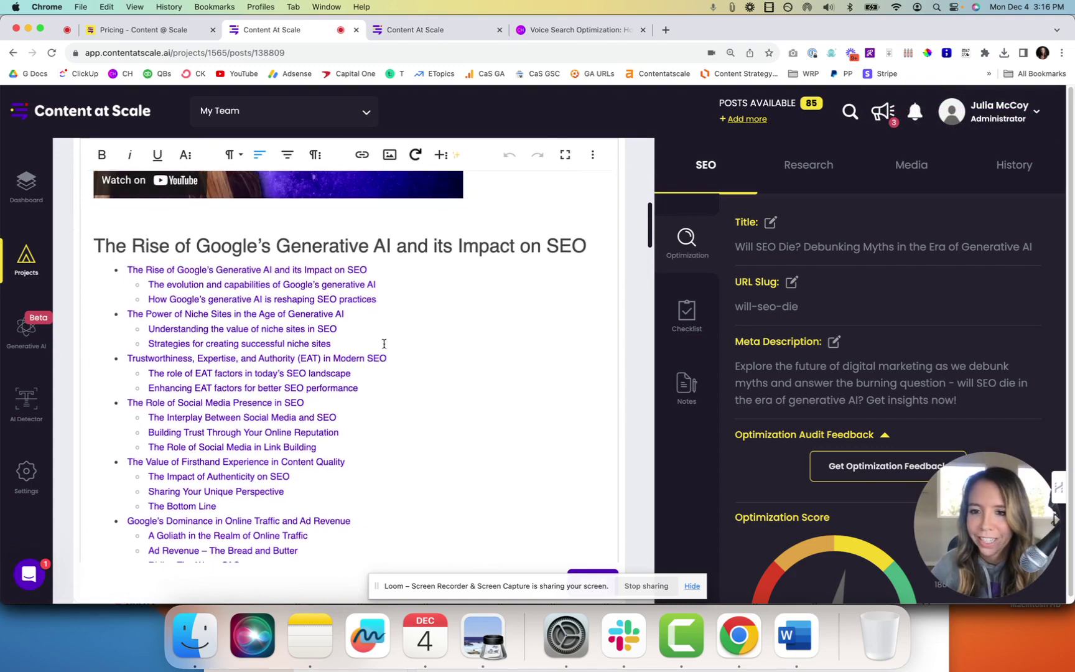
pyautogui.scroll(-10, 384, 344)
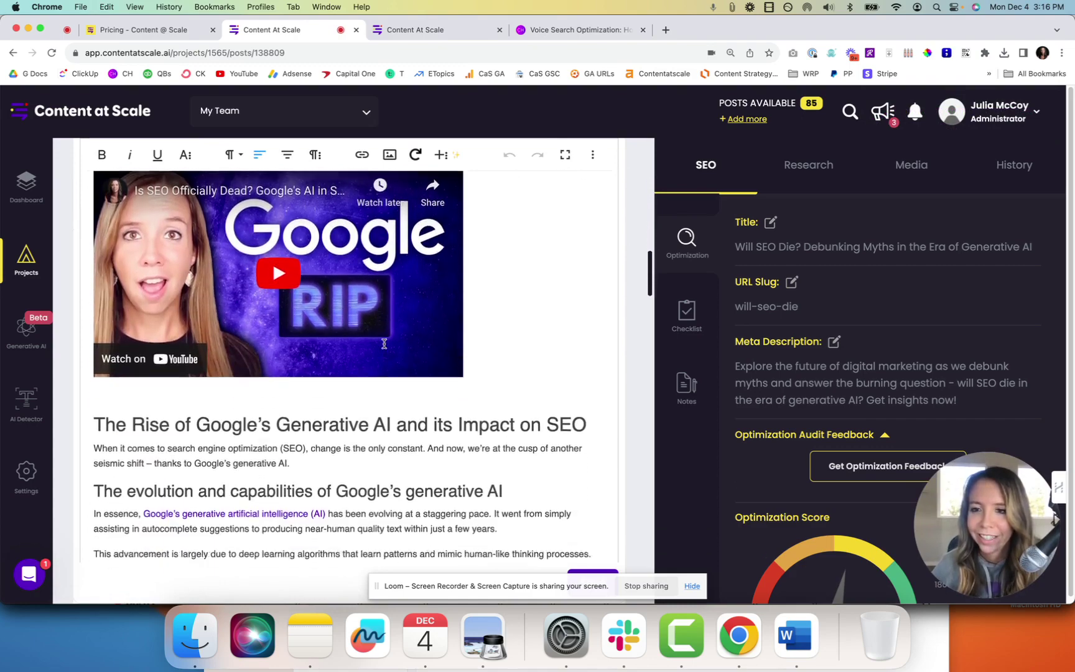
pyautogui.scroll(10, 384, 344)
pyautogui.scroll(4, 384, 346)
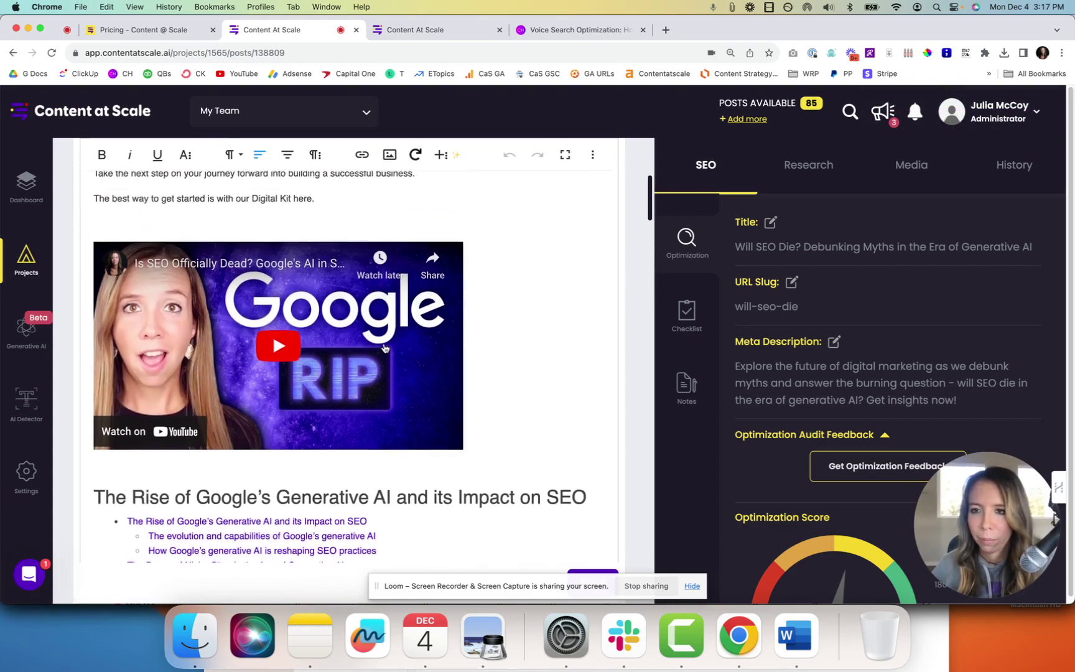
pyautogui.scroll(-7, 384, 344)
pyautogui.scroll(-2, 384, 344)
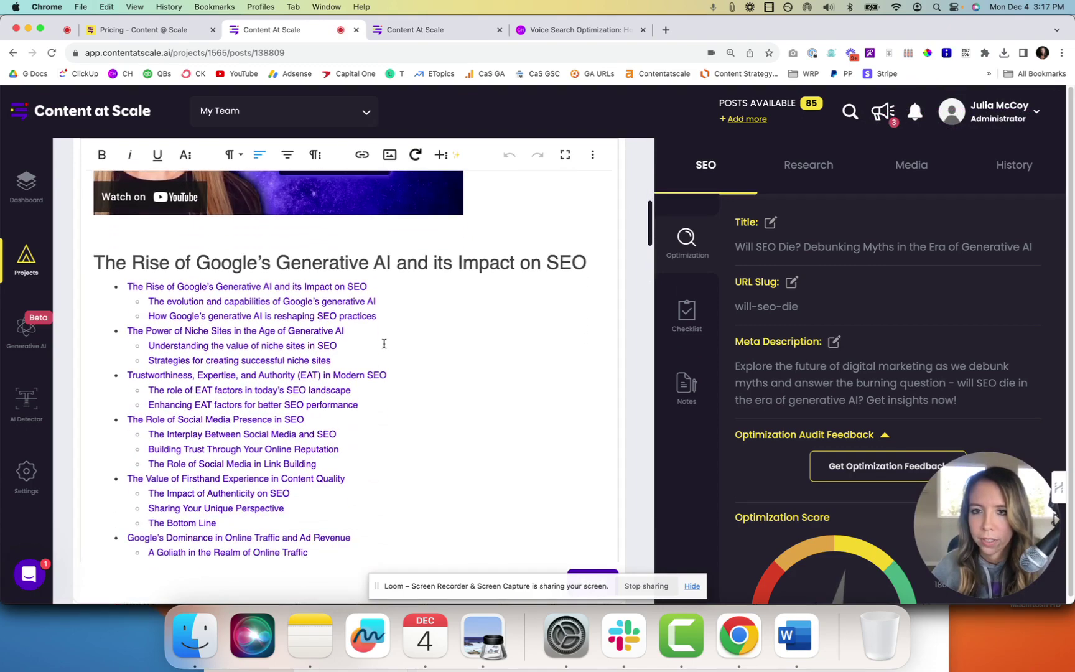
pyautogui.scroll(10, 384, 344)
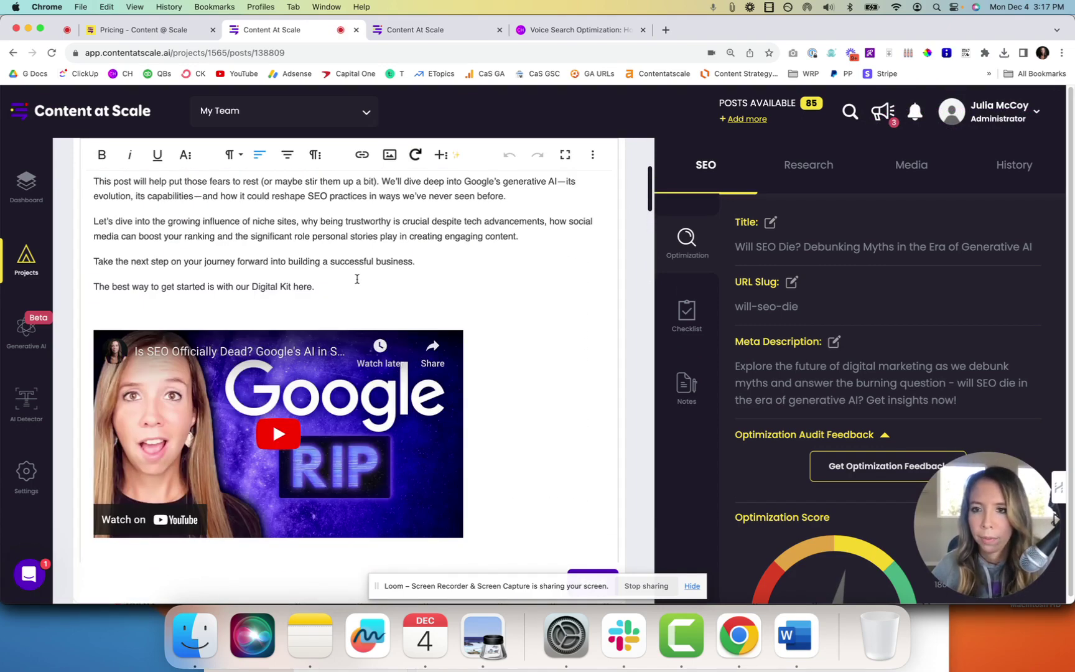
# - Select the whole Digital Kit call-to-action sentence in the post's intro
pyautogui.moveTo(351, 281); pyautogui.dragTo(451, 254)
pyautogui.click(307, 285)
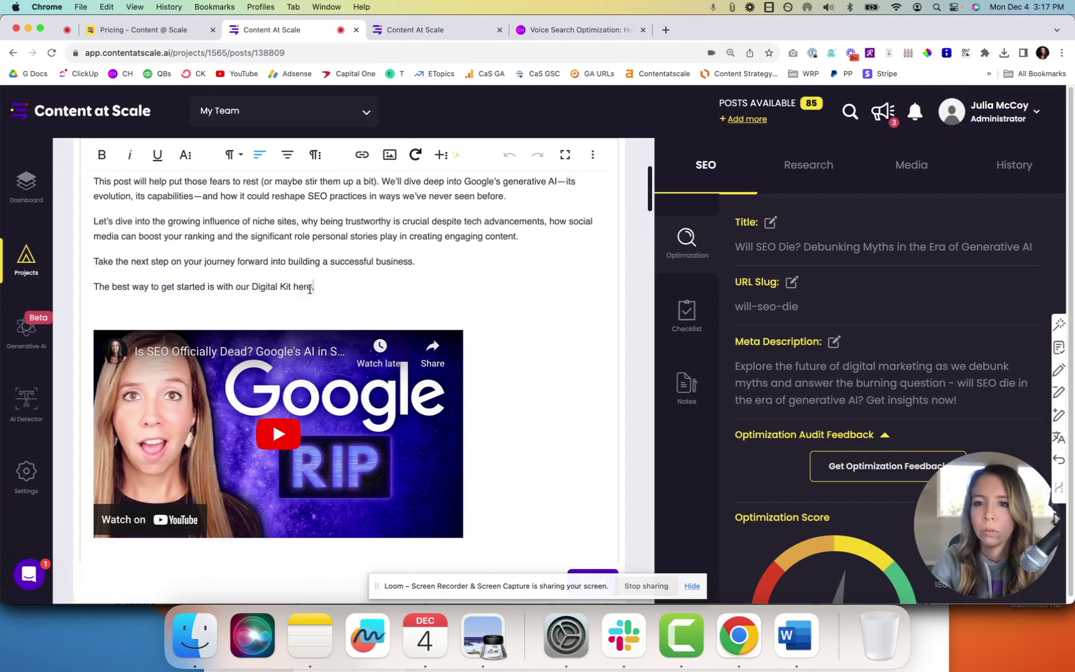
pyautogui.tripleClick(302, 275)
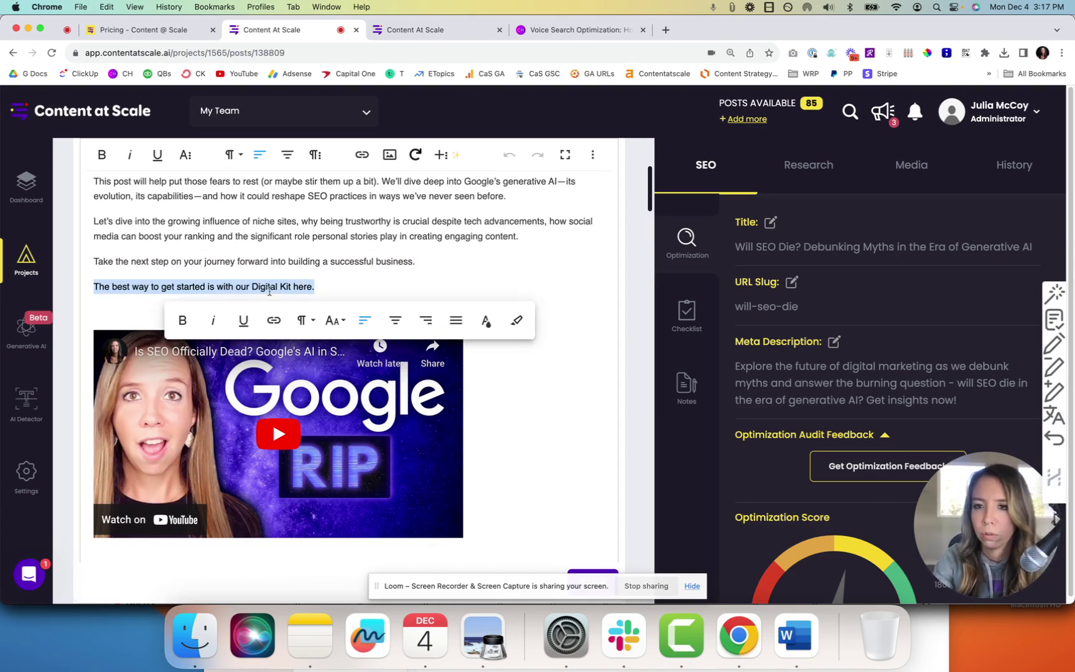
pyautogui.scroll(8, 415, 296)
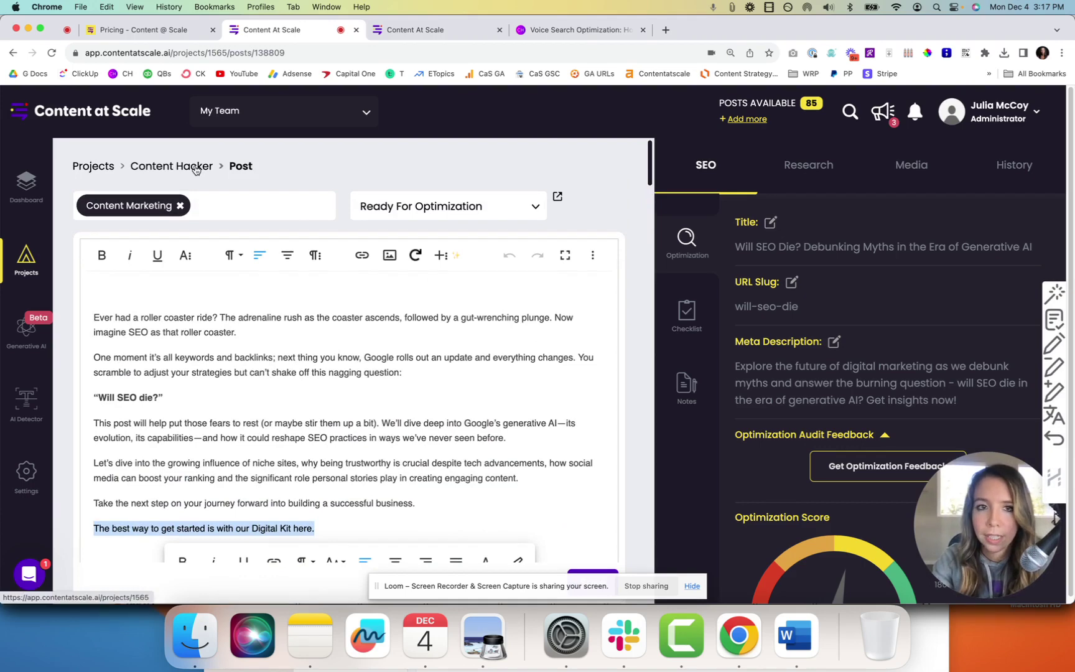
# - Open the Content Hacker project settings at the Call to Action section
pyautogui.click(199, 167)
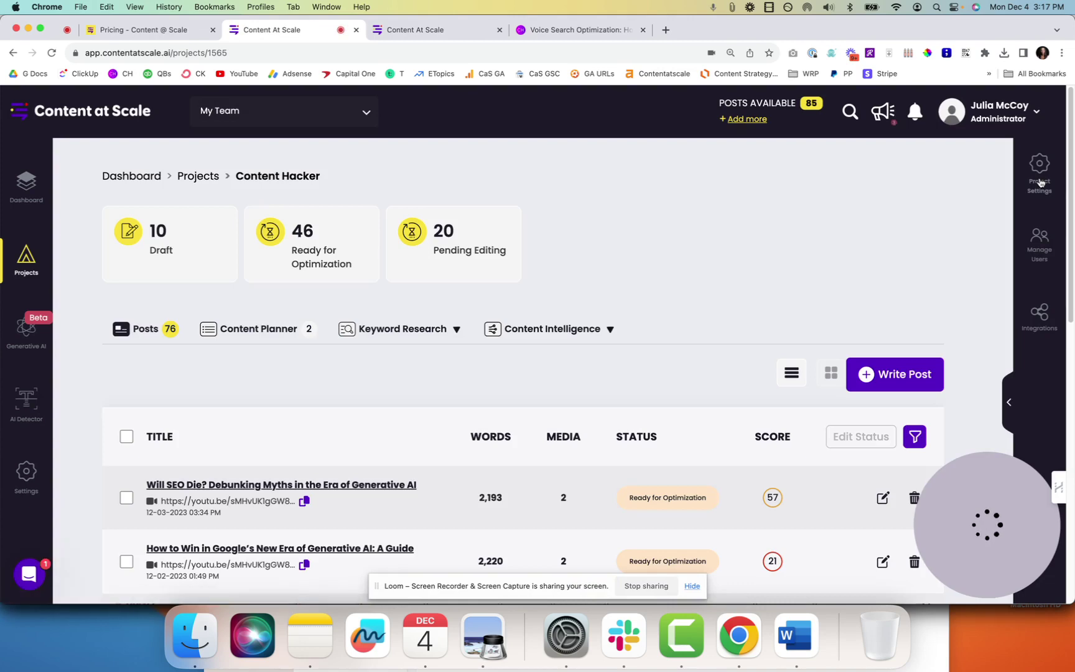
pyautogui.click(1040, 174)
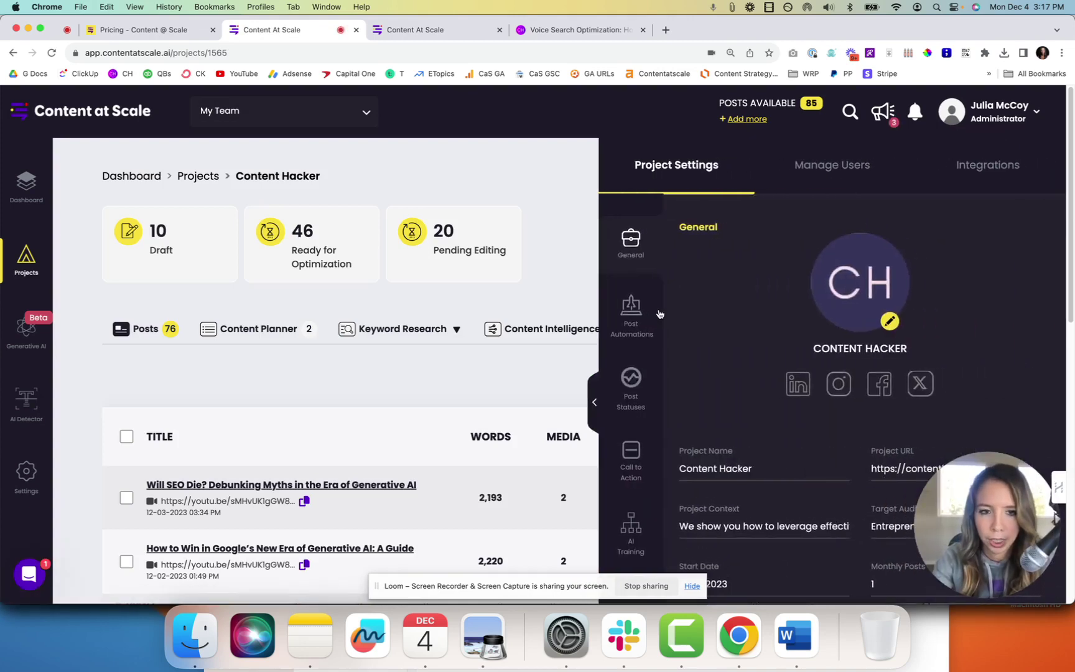
pyautogui.scroll(-5, 759, 339)
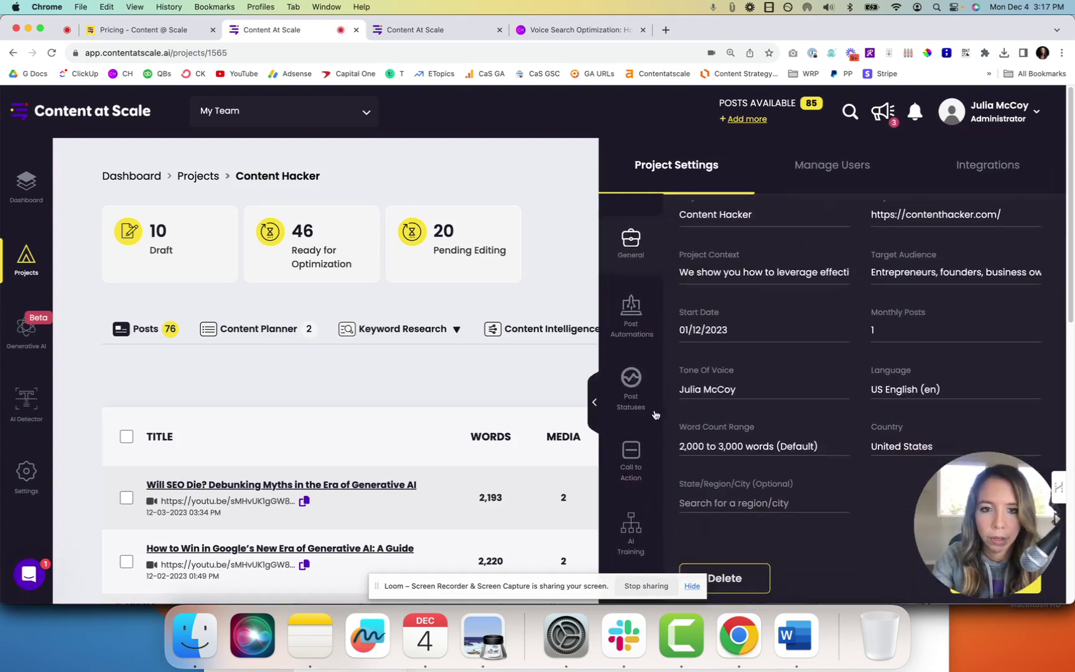
pyautogui.click(632, 453)
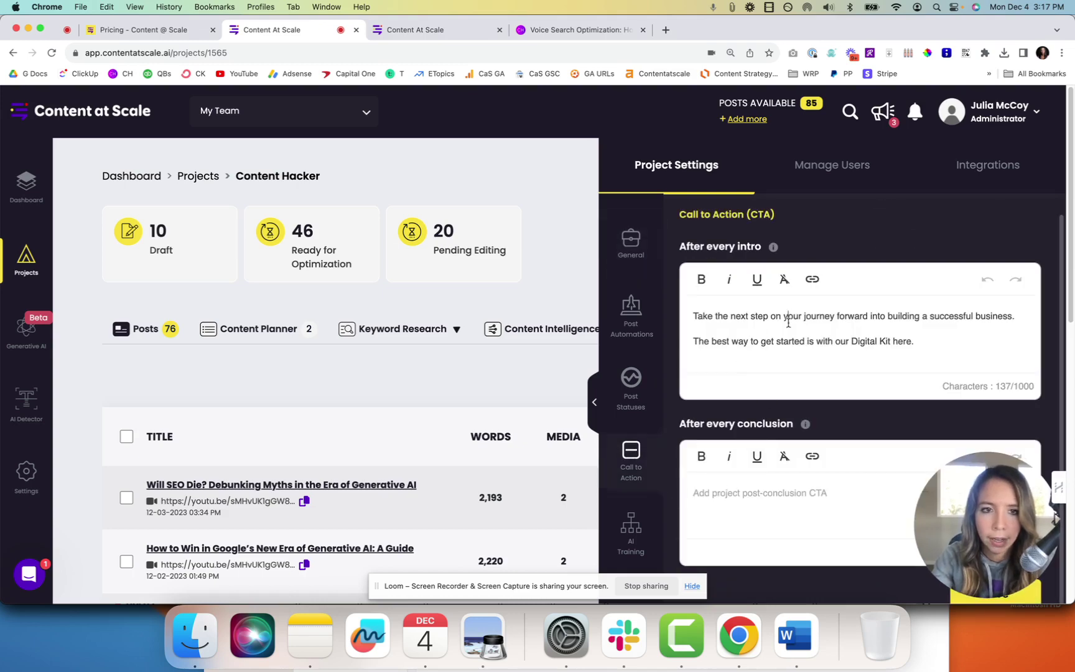
# - Inspect where the 'Digital Kit here.' link points, then select both intro CTA lines
pyautogui.moveTo(940, 346); pyautogui.dragTo(835, 344)
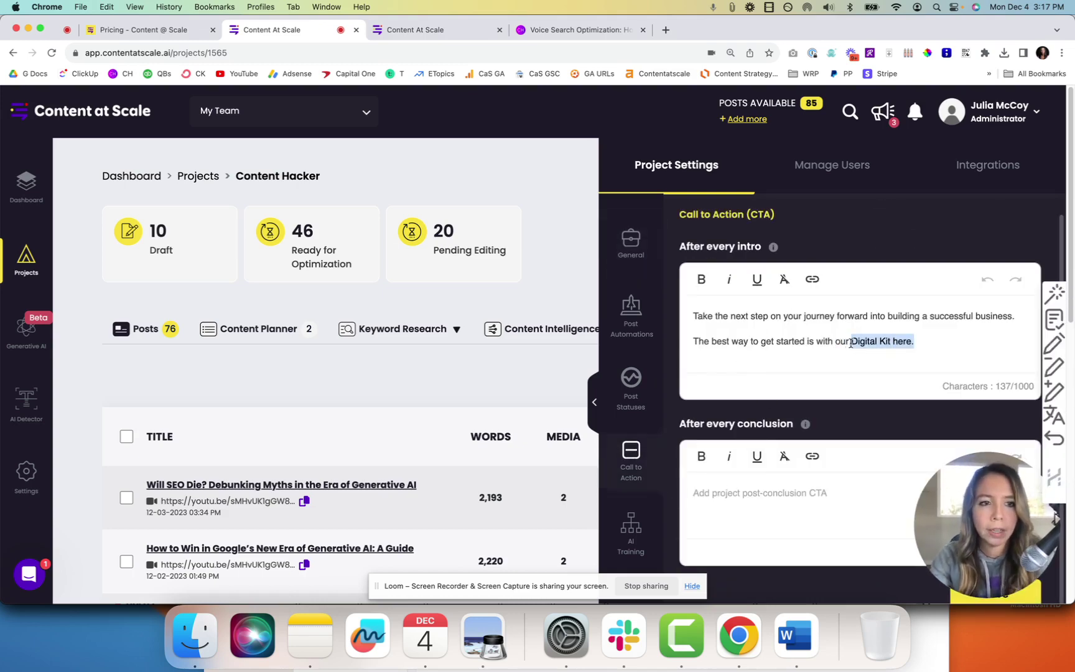
pyautogui.click(812, 280)
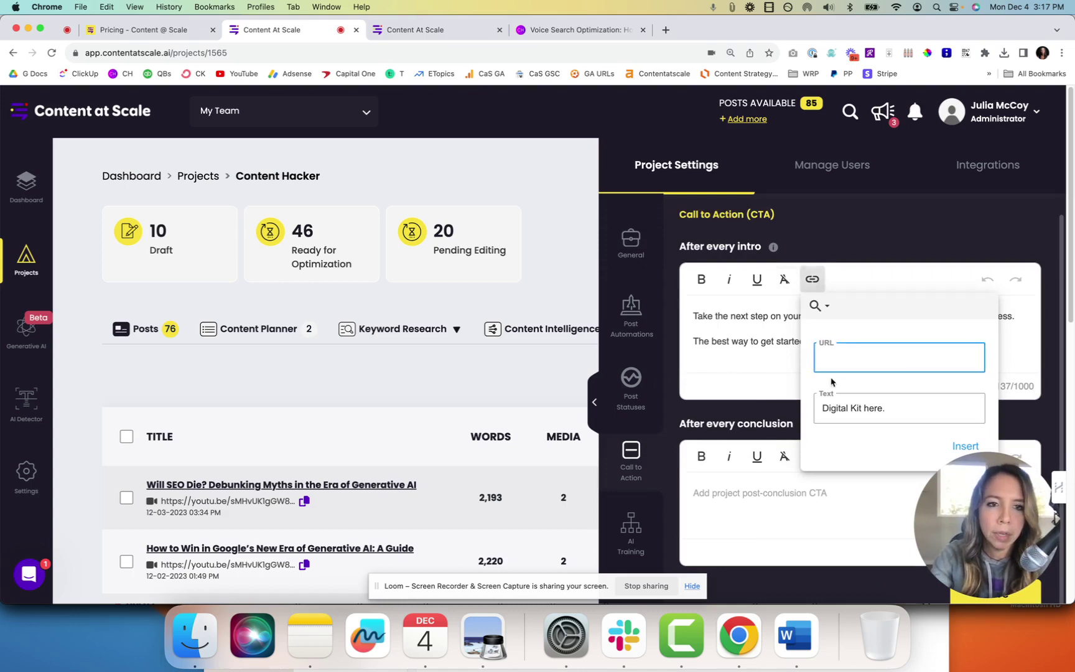
pyautogui.click(735, 350)
pyautogui.moveTo(914, 342); pyautogui.dragTo(698, 317)
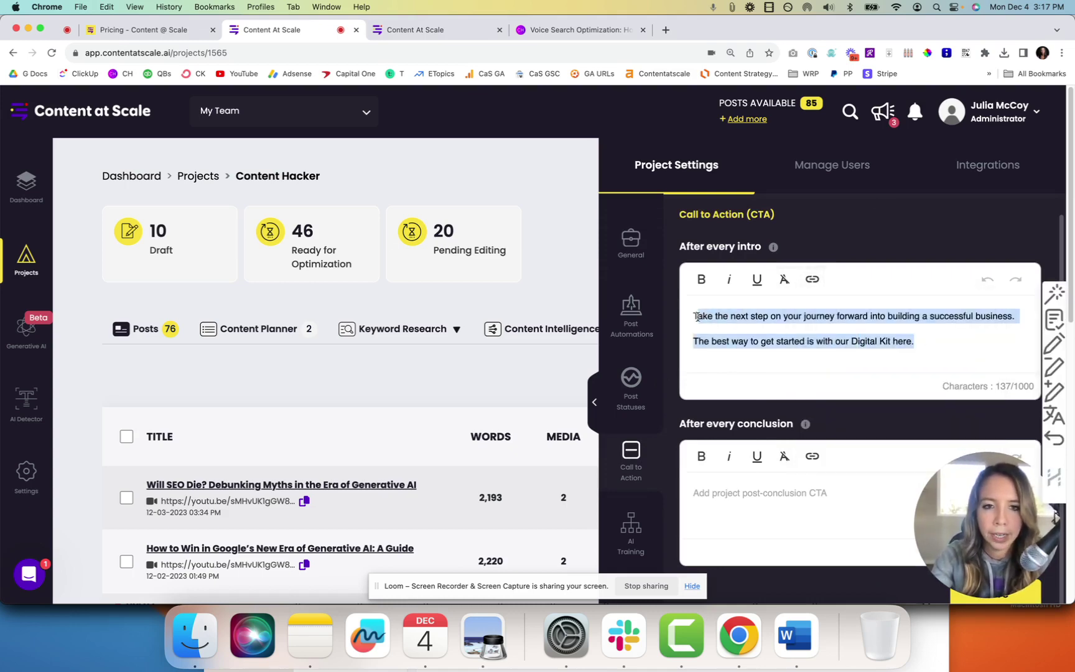
# - On the Content Hacker website, open the Blog and read 'What is Keyword Research?'
pyautogui.click(535, 32)
pyautogui.scroll(15, 552, 306)
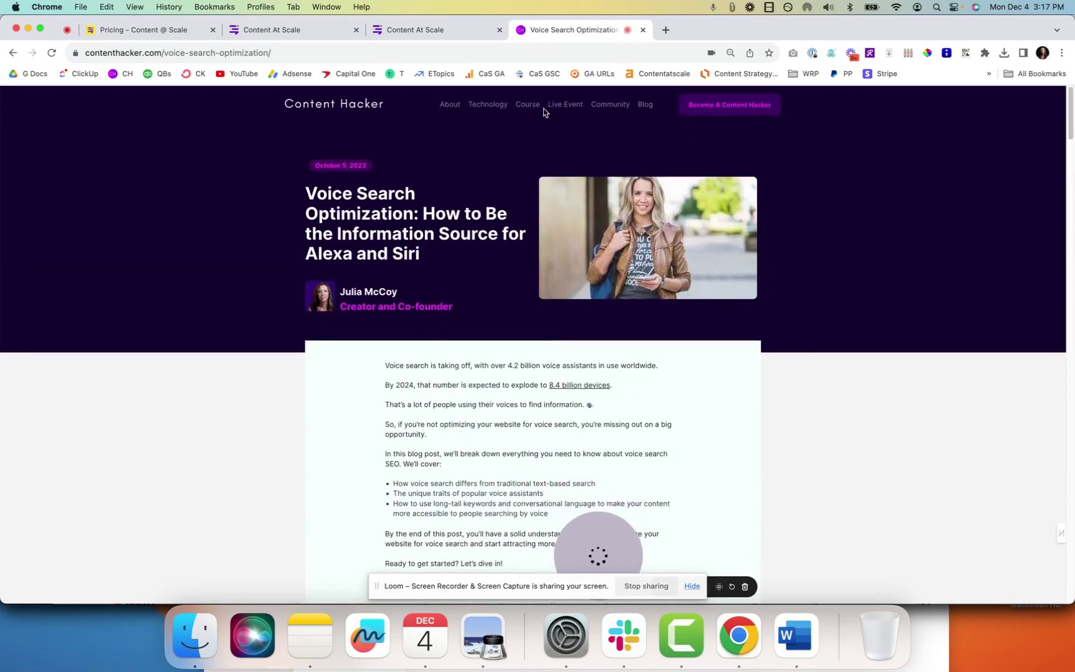
pyautogui.click(645, 105)
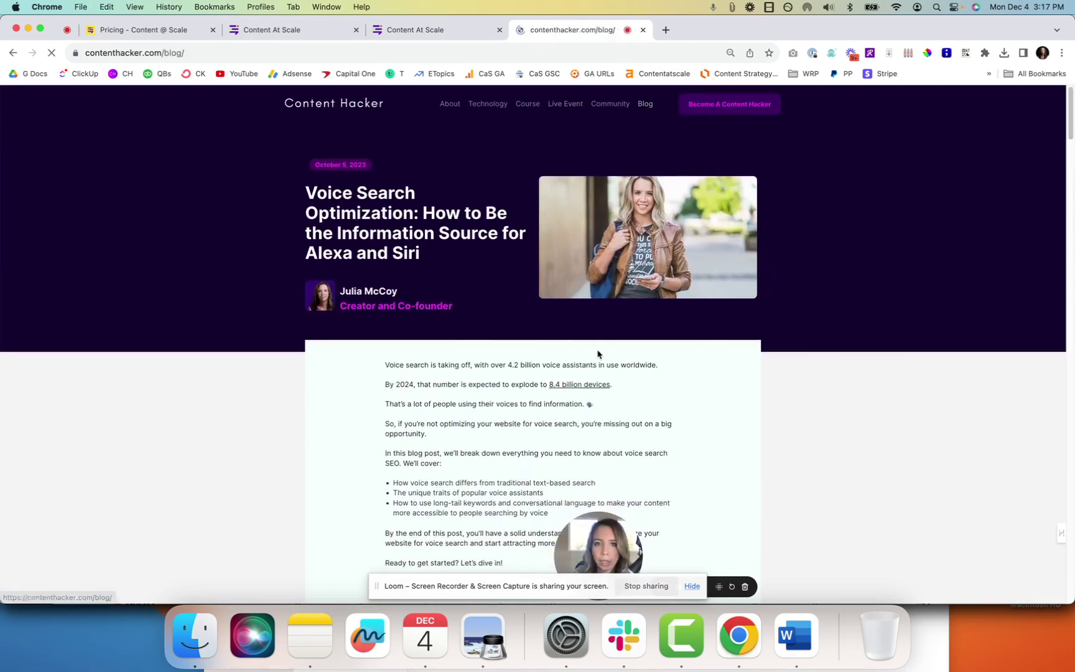
pyautogui.scroll(-5, 597, 354)
pyautogui.scroll(-6, 598, 354)
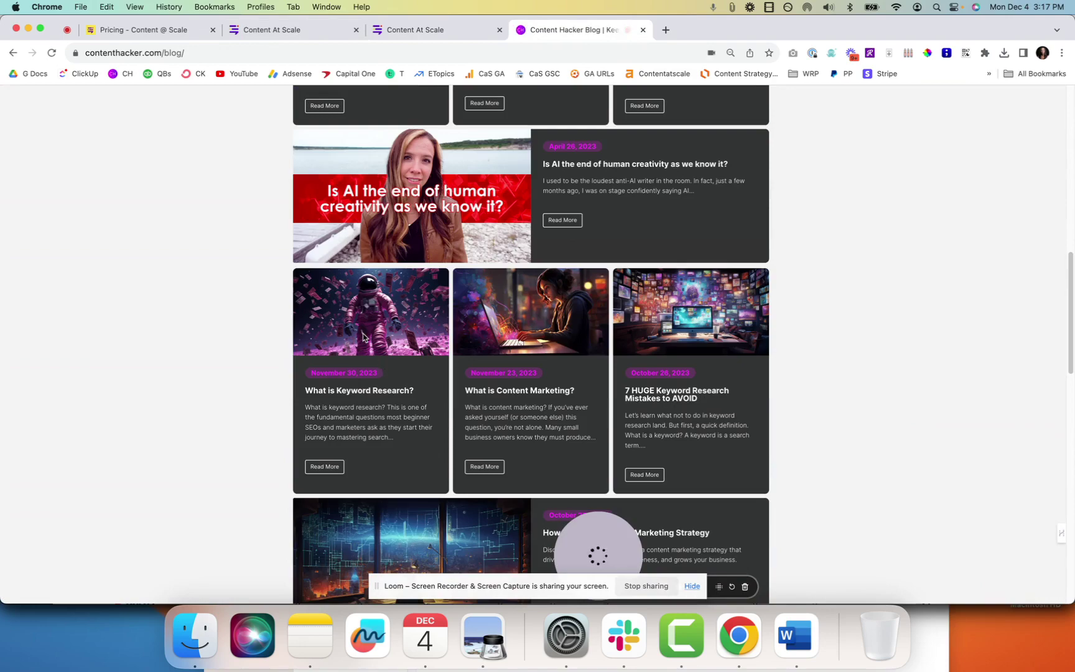
pyautogui.click(324, 466)
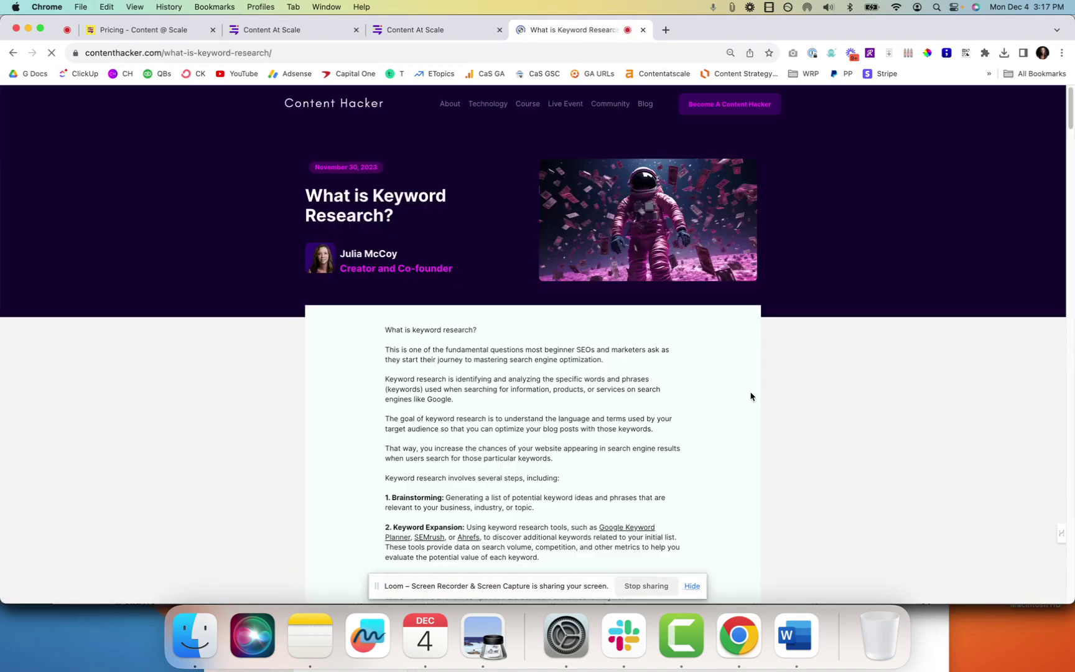
pyautogui.scroll(-20, 752, 396)
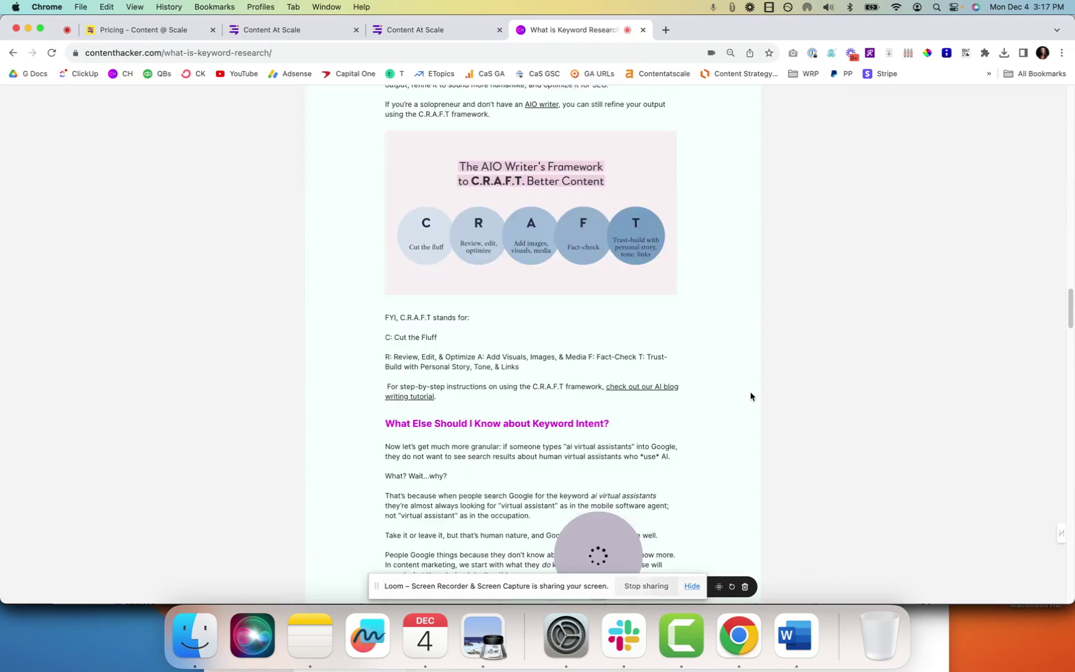
pyautogui.scroll(-20, 751, 397)
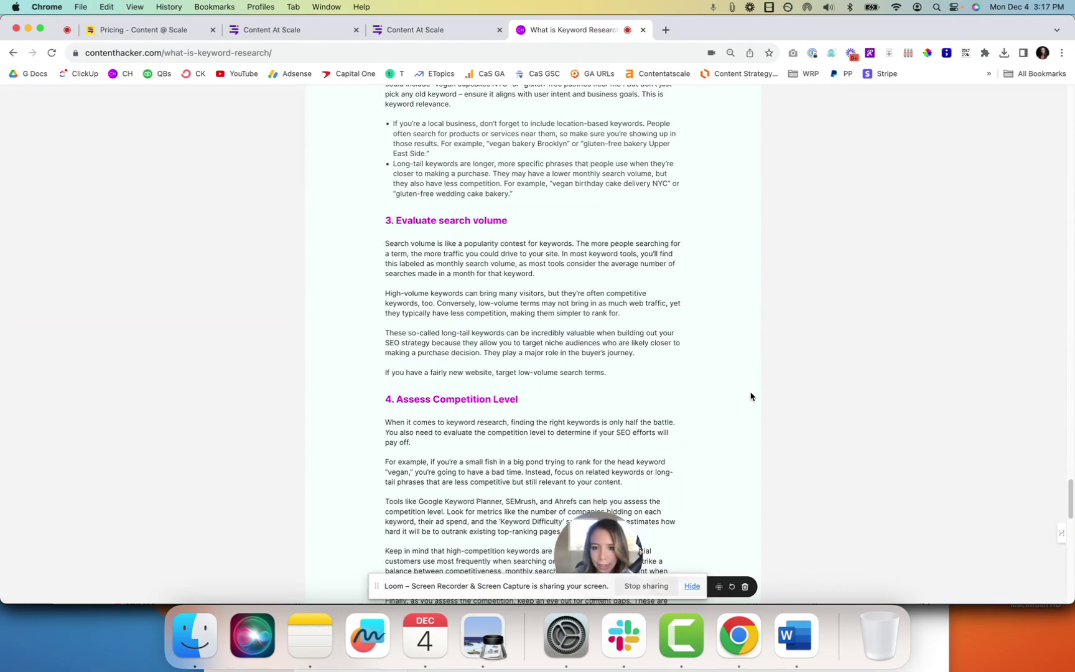
pyautogui.scroll(-7, 751, 396)
pyautogui.scroll(4, 750, 397)
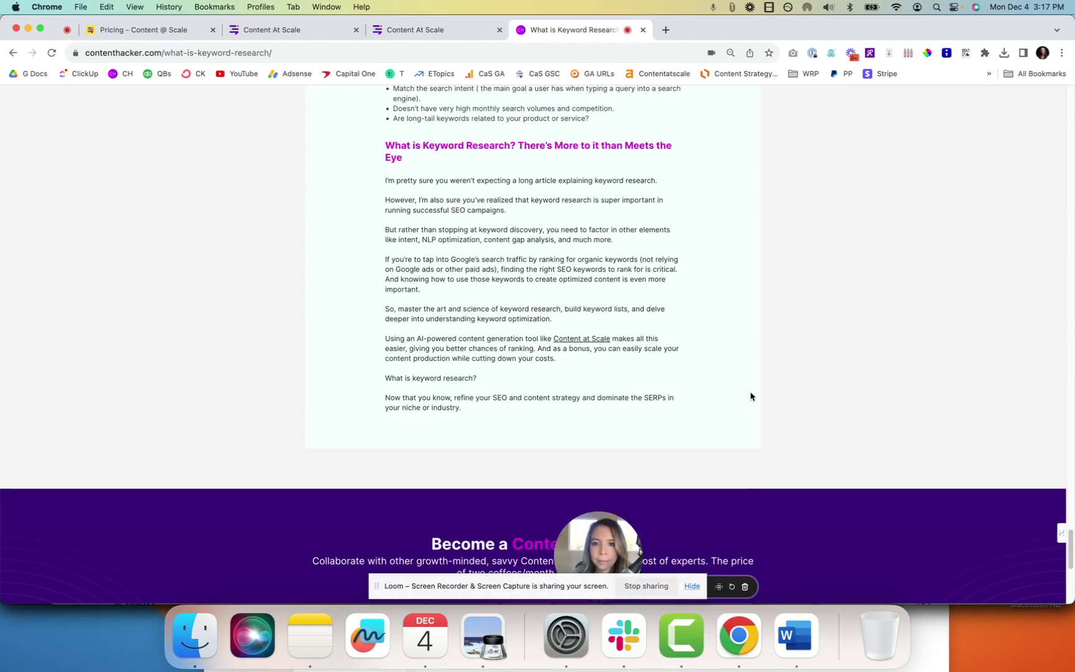
pyautogui.scroll(-2, 479, 385)
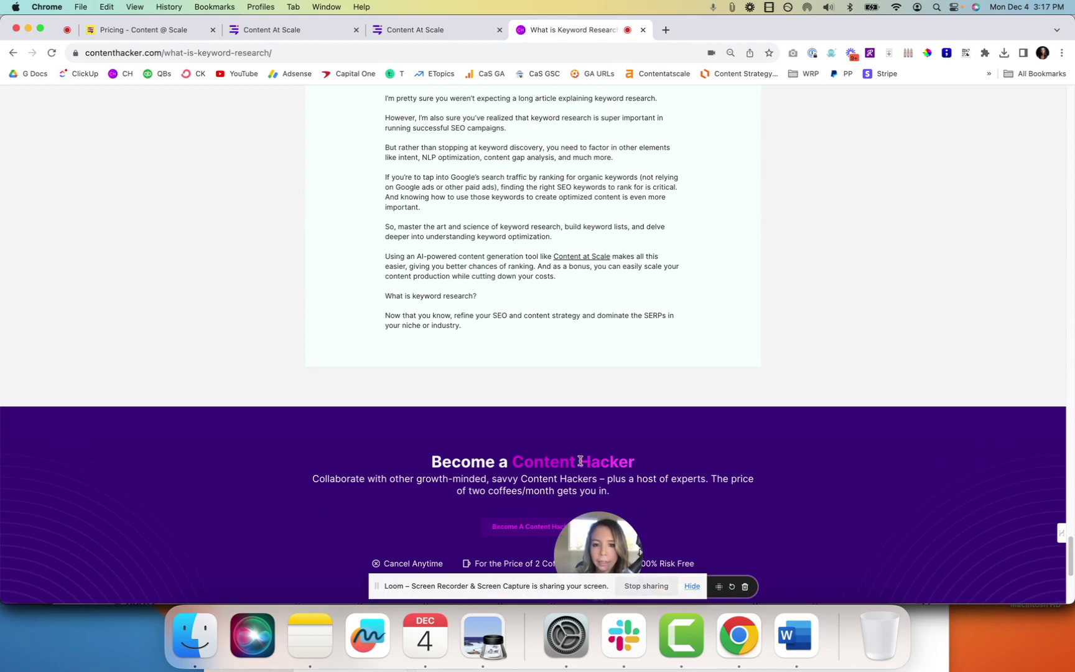
# - Read the Content Hacker 2.0 launch post's closing 'It's Time to Build Your Blog Empire' section
pyautogui.hscroll(-5, 581, 451)
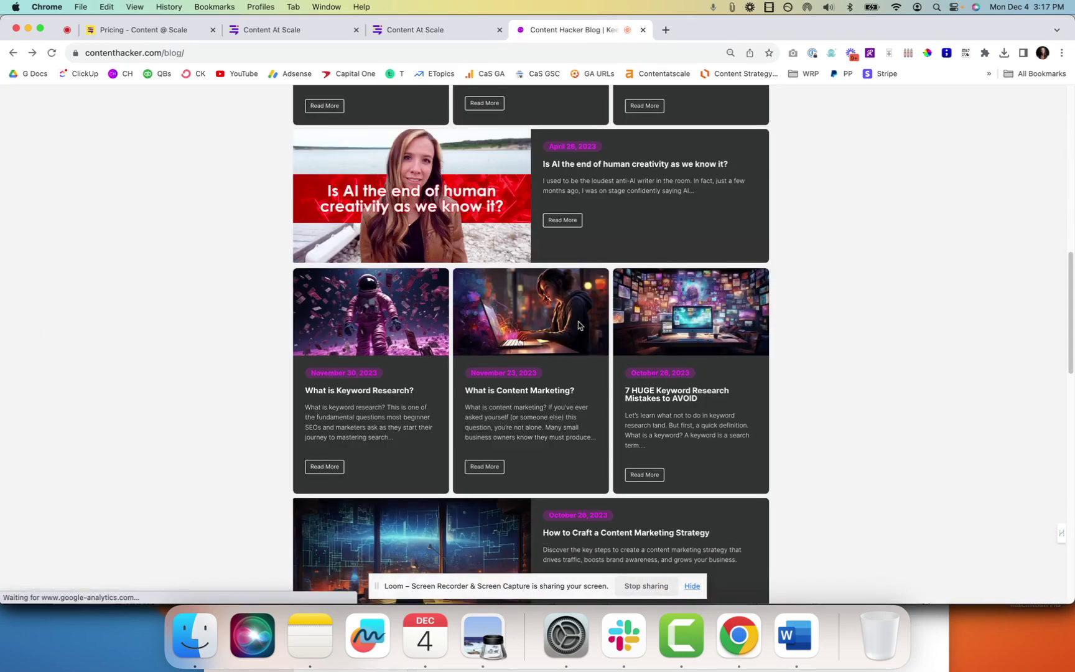
pyautogui.scroll(4, 579, 325)
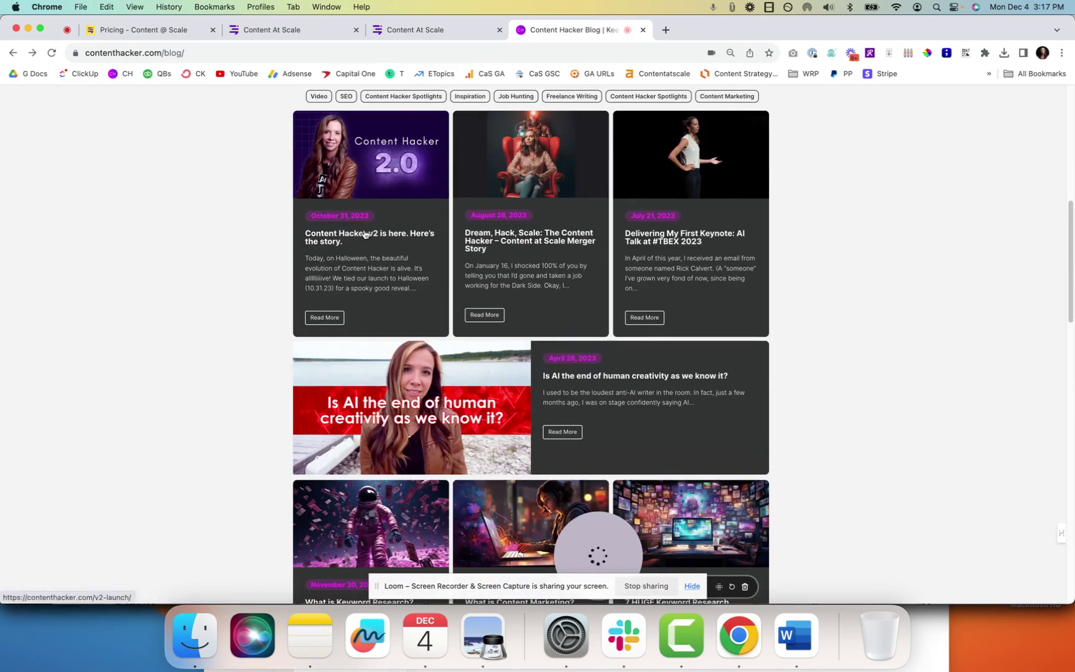
pyautogui.scroll(-20, 683, 237)
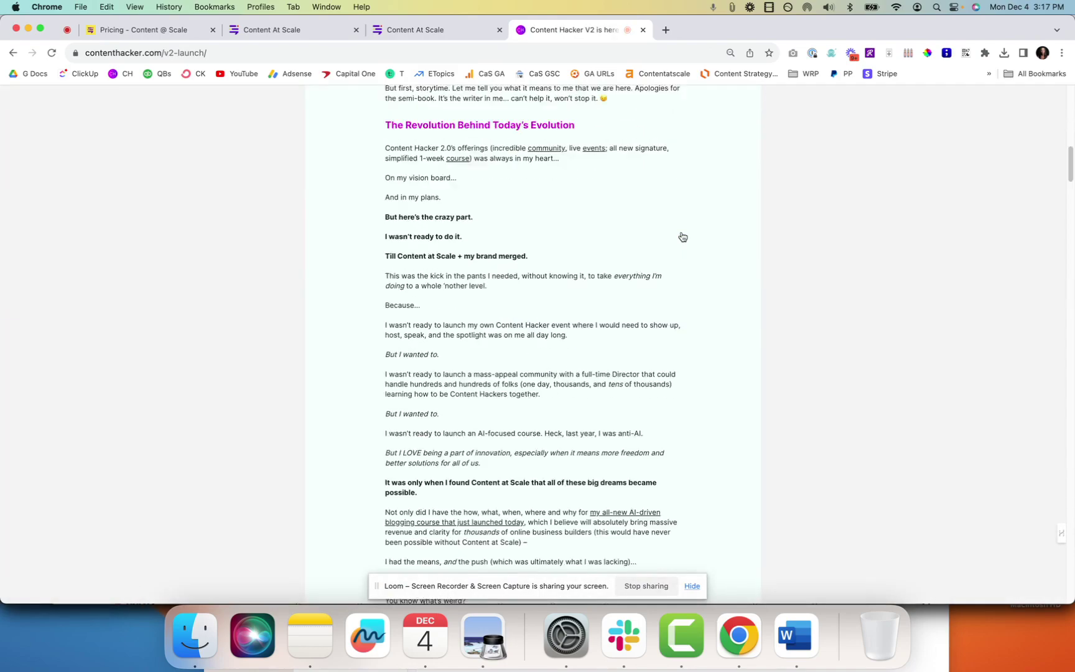
pyautogui.scroll(-20, 683, 236)
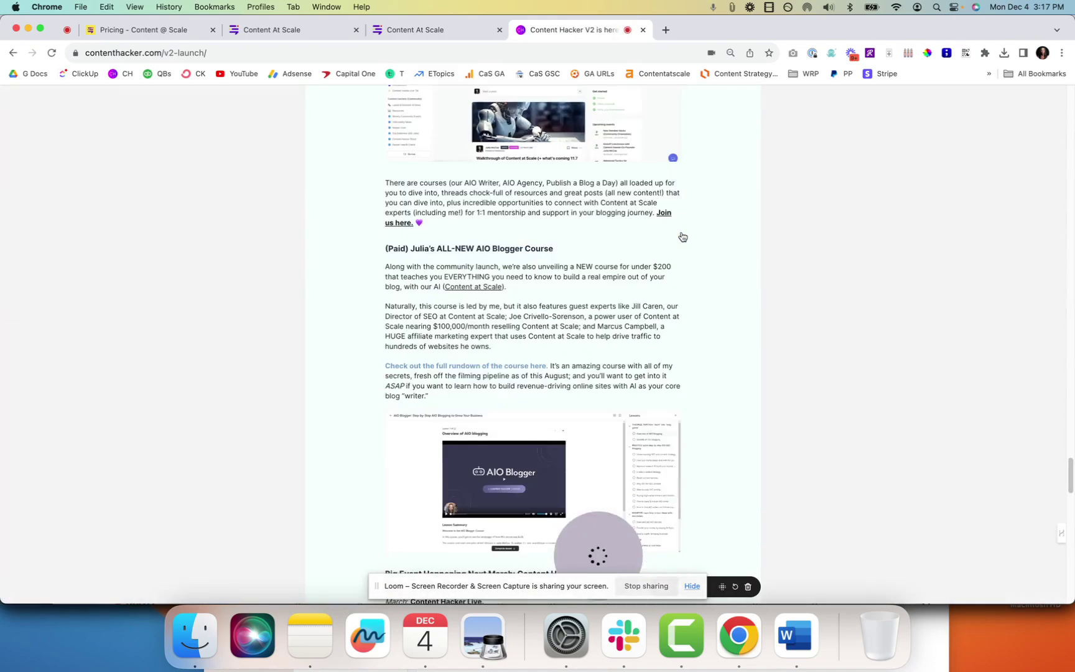
pyautogui.scroll(-8, 683, 236)
pyautogui.scroll(2, 682, 236)
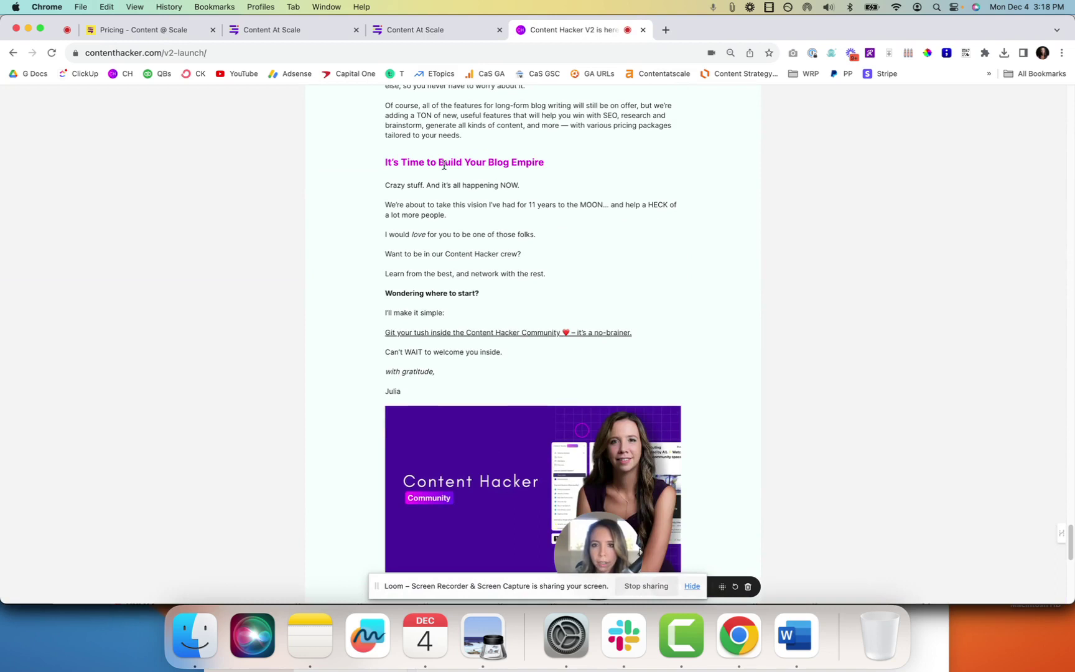
pyautogui.moveTo(385, 163); pyautogui.dragTo(489, 386)
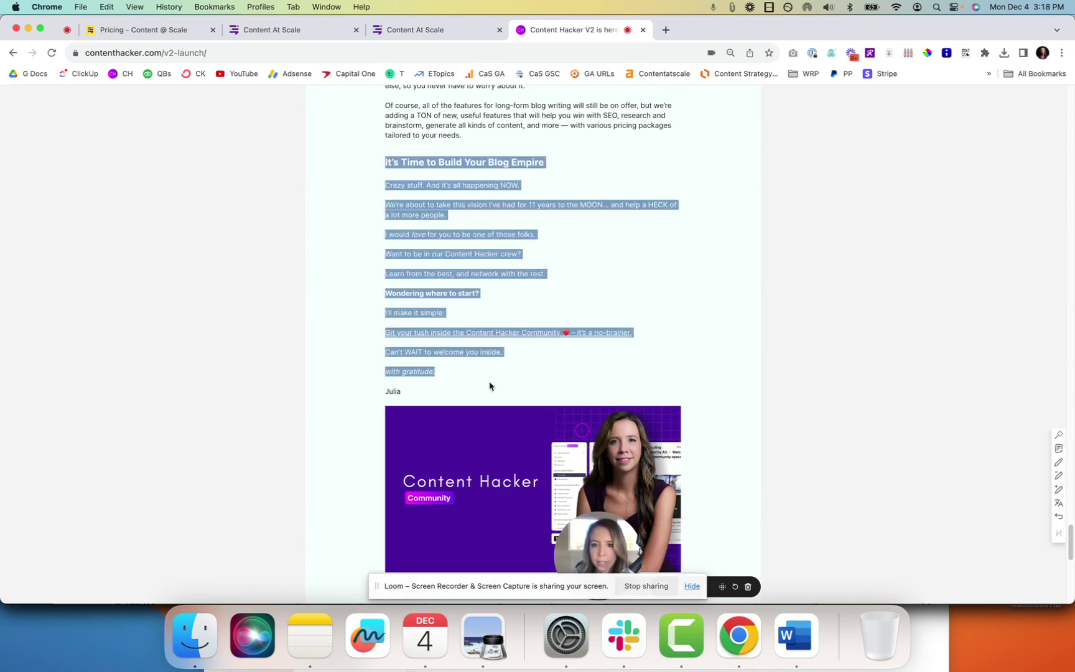
pyautogui.click(492, 233)
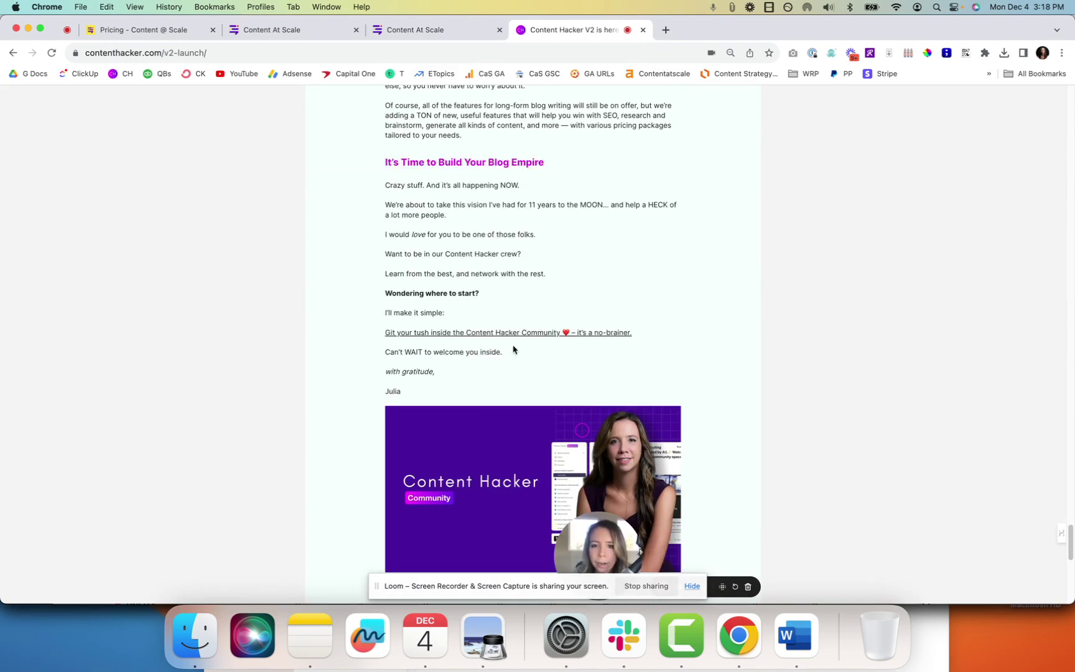
# - Replace the old intro CTA text with the AIO Blogger course CTA and save the settings
pyautogui.click(423, 30)
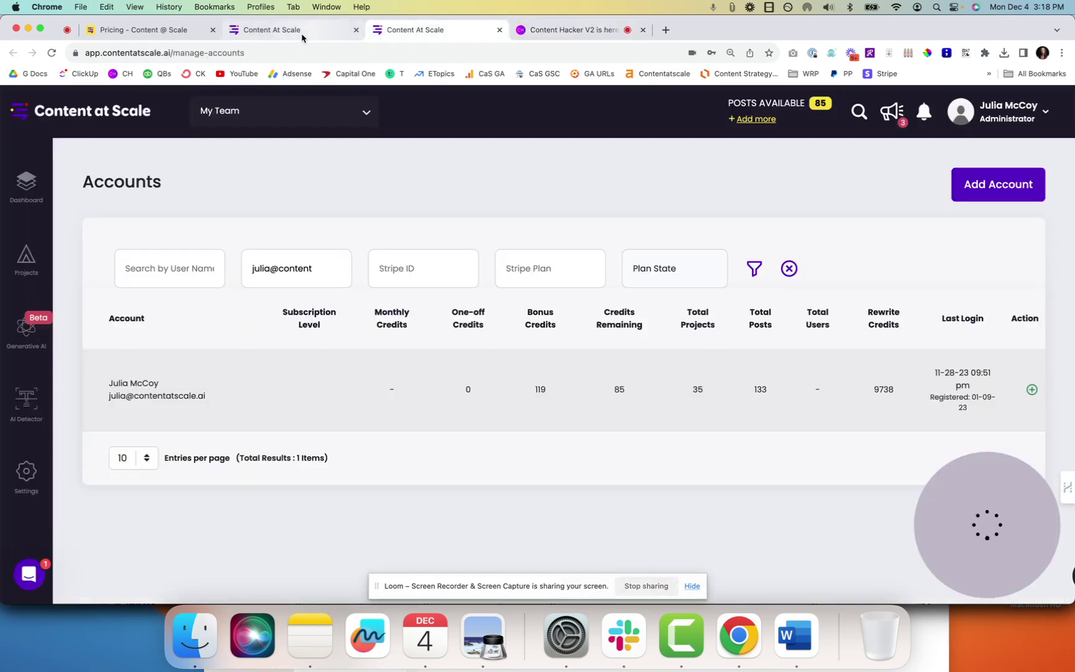
pyautogui.click(293, 30)
pyautogui.press('super+a')
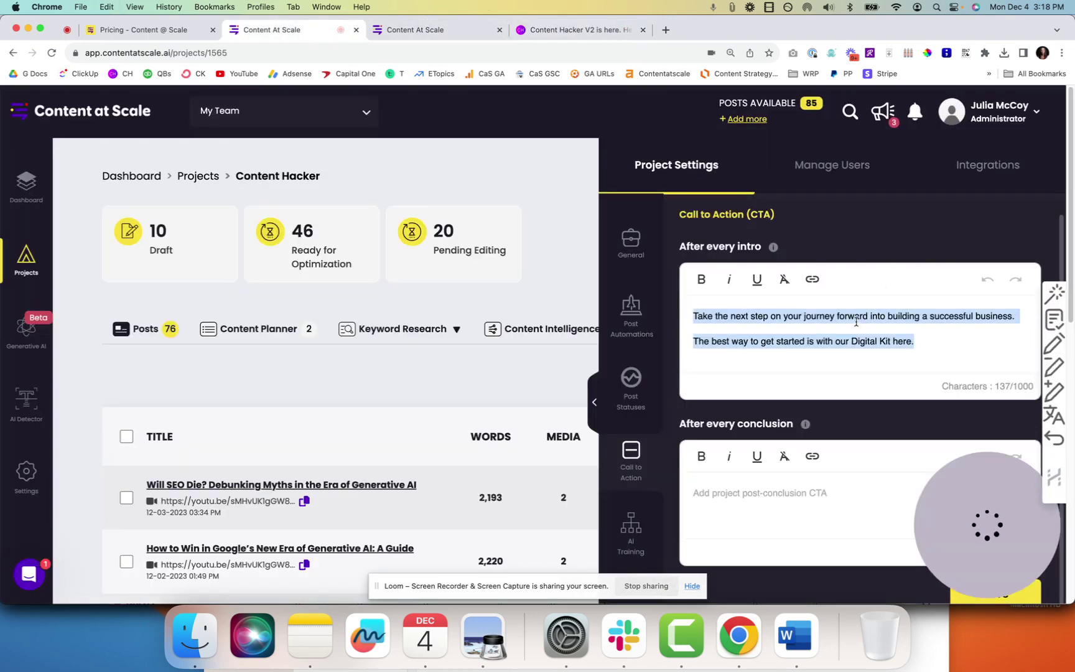
pyautogui.press('BackSpace')
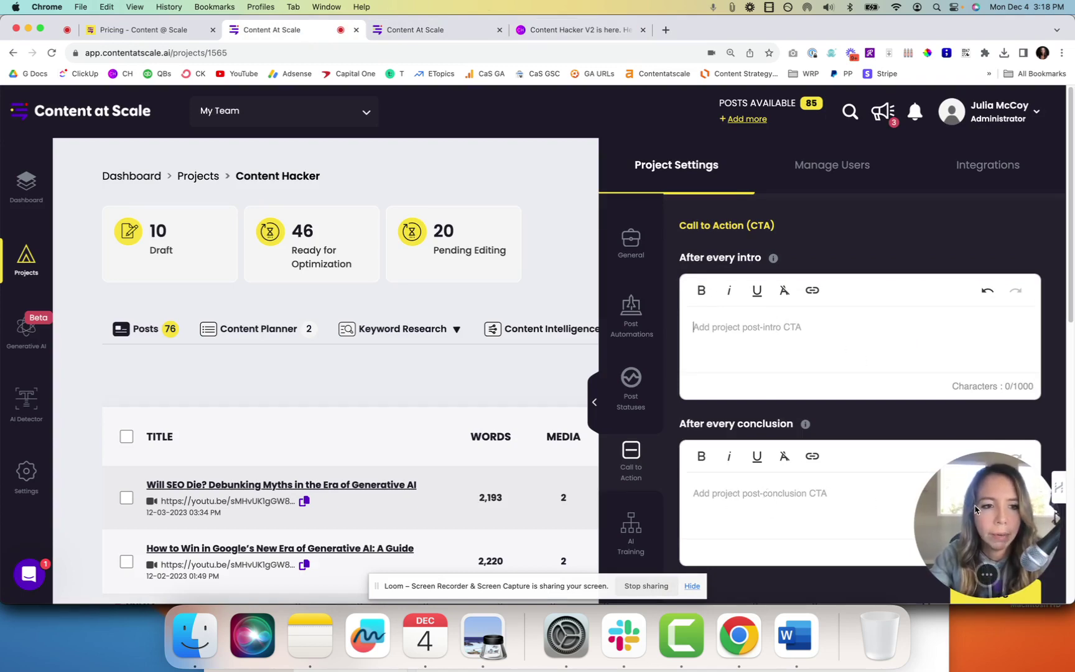
pyautogui.moveTo(934, 532); pyautogui.dragTo(456, 520)
pyautogui.moveTo(113, 500); pyautogui.dragTo(84, 504)
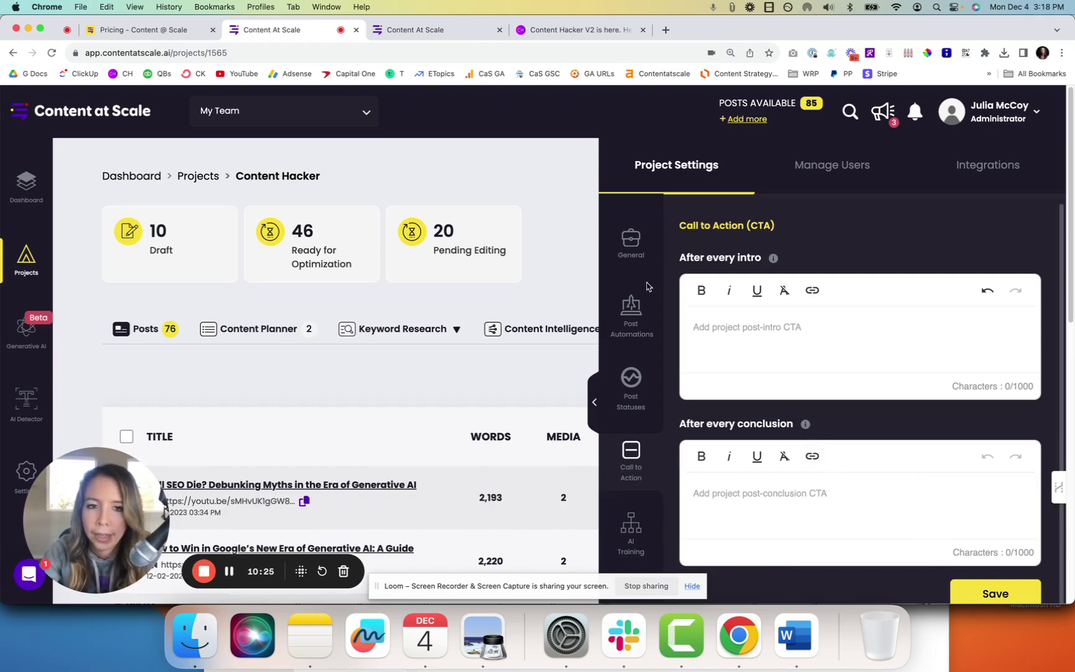
pyautogui.click(890, 474)
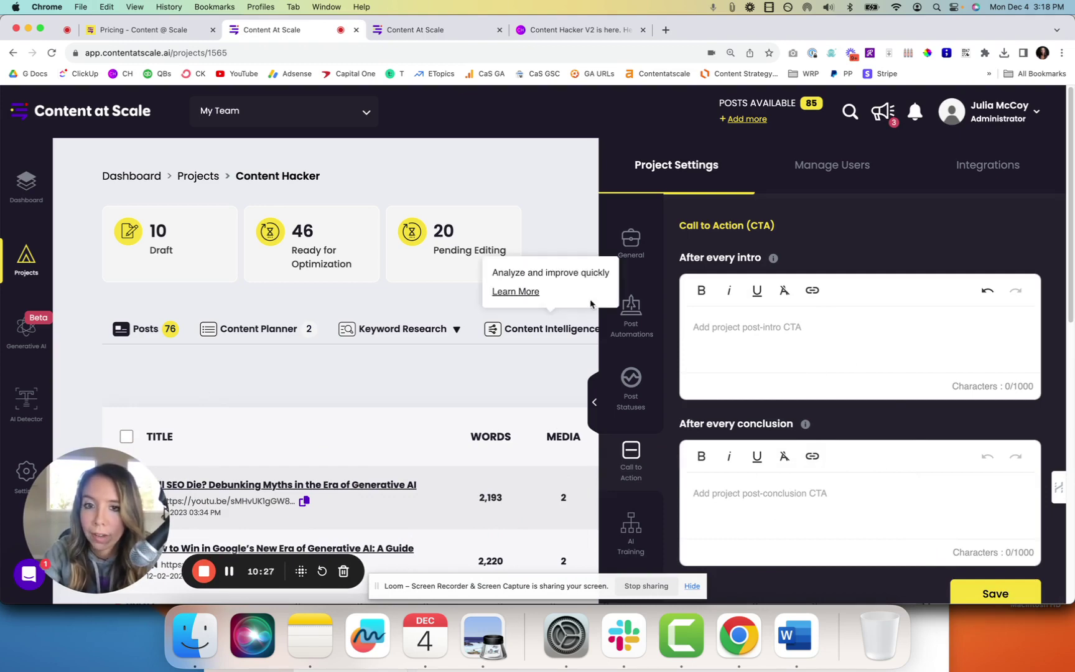
pyautogui.click(229, 570)
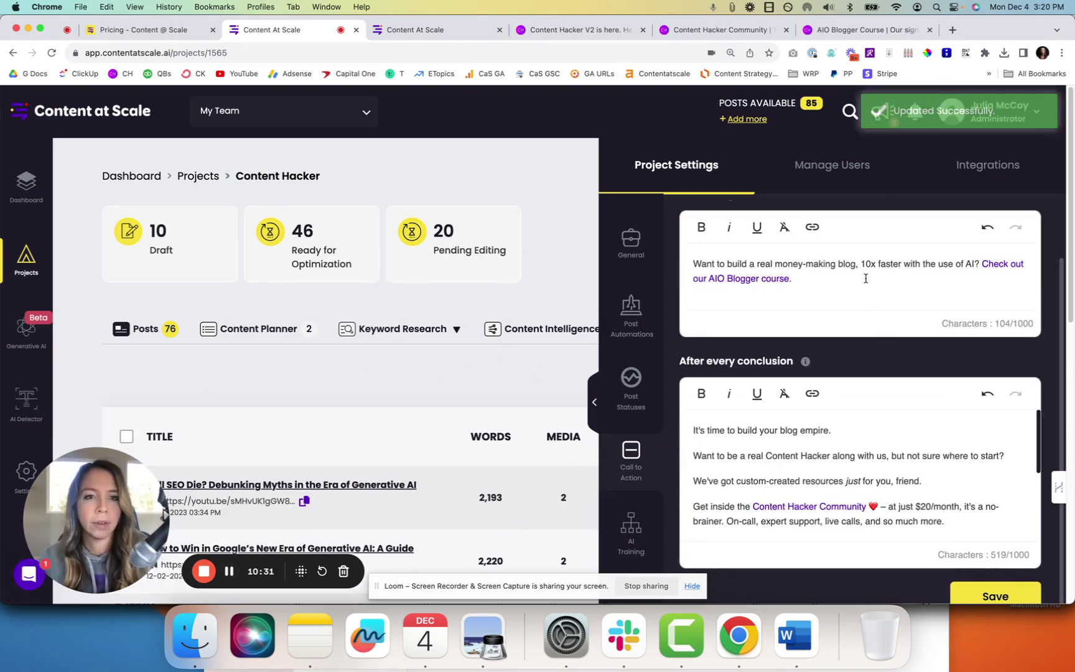
# - Make the whole 'After every intro' CTA text italic
pyautogui.click(865, 278)
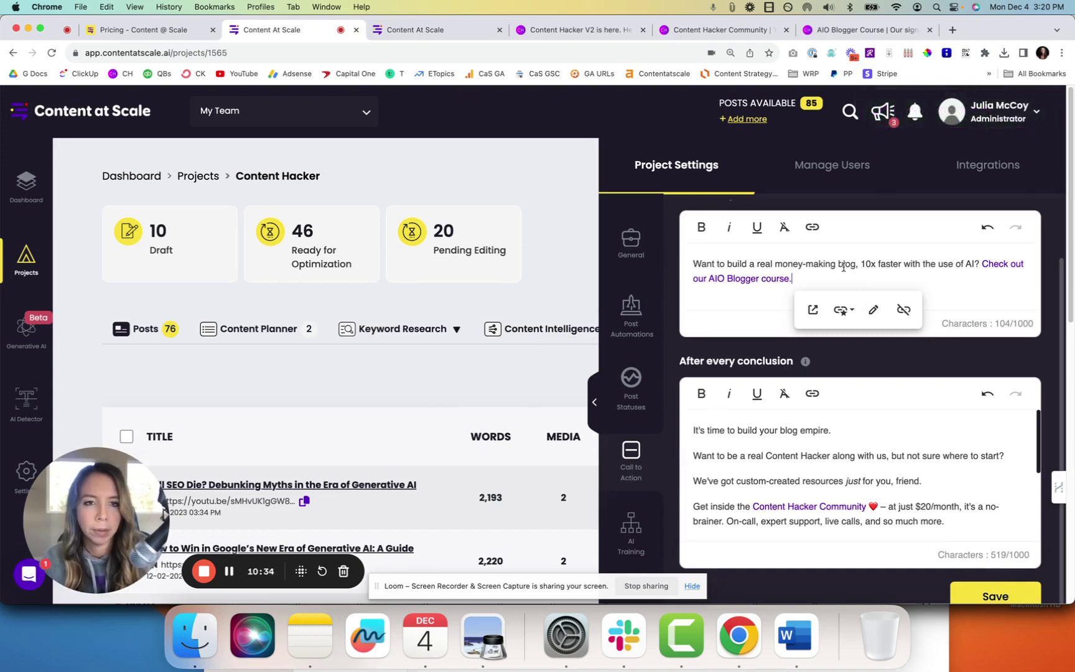
pyautogui.click(1058, 269)
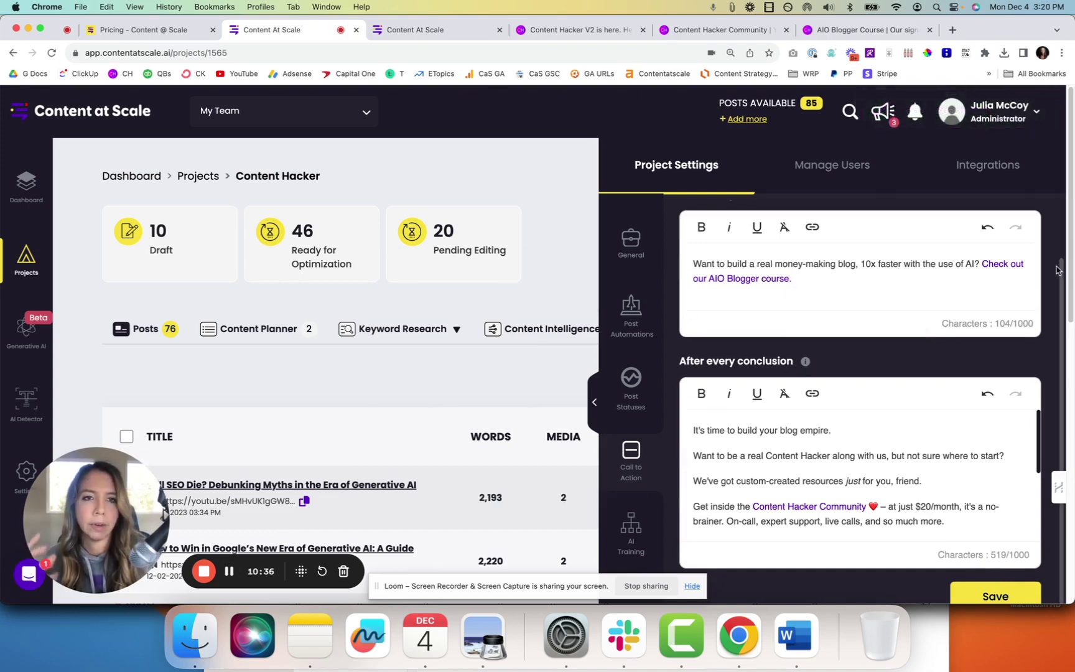
pyautogui.scroll(2, 878, 272)
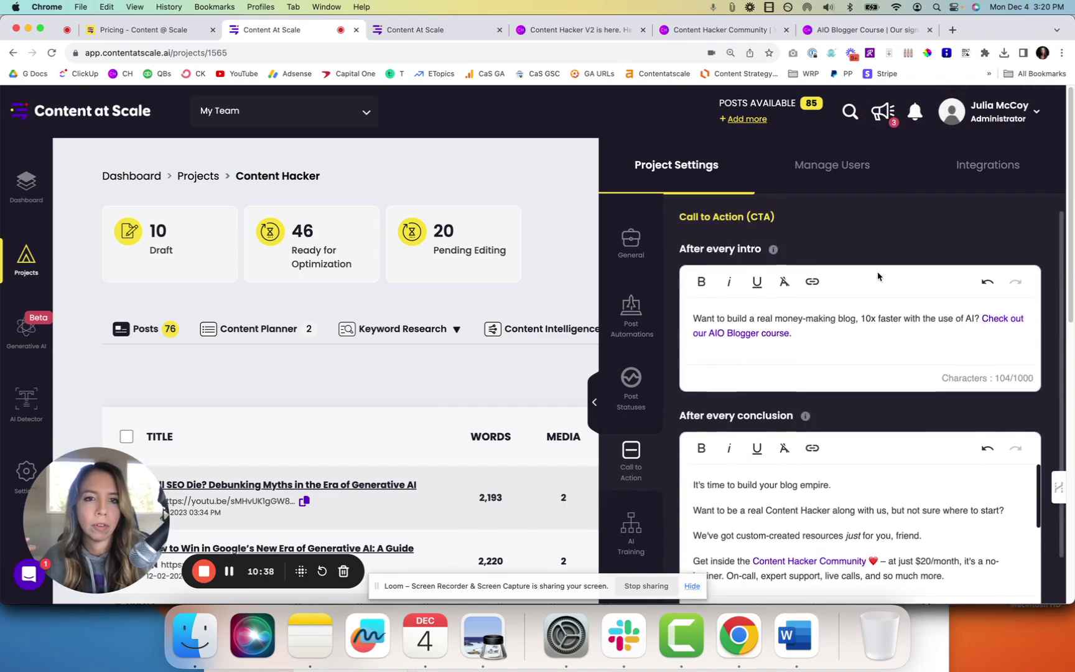
pyautogui.moveTo(781, 336); pyautogui.dragTo(687, 323)
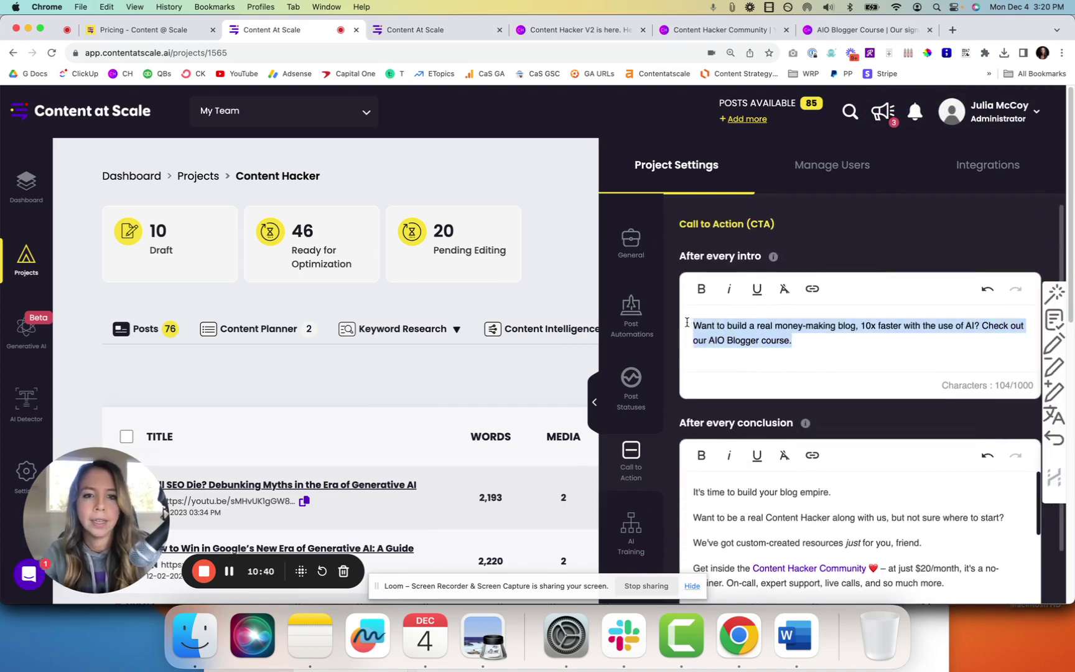
pyautogui.press('super+i')
pyautogui.click(830, 317)
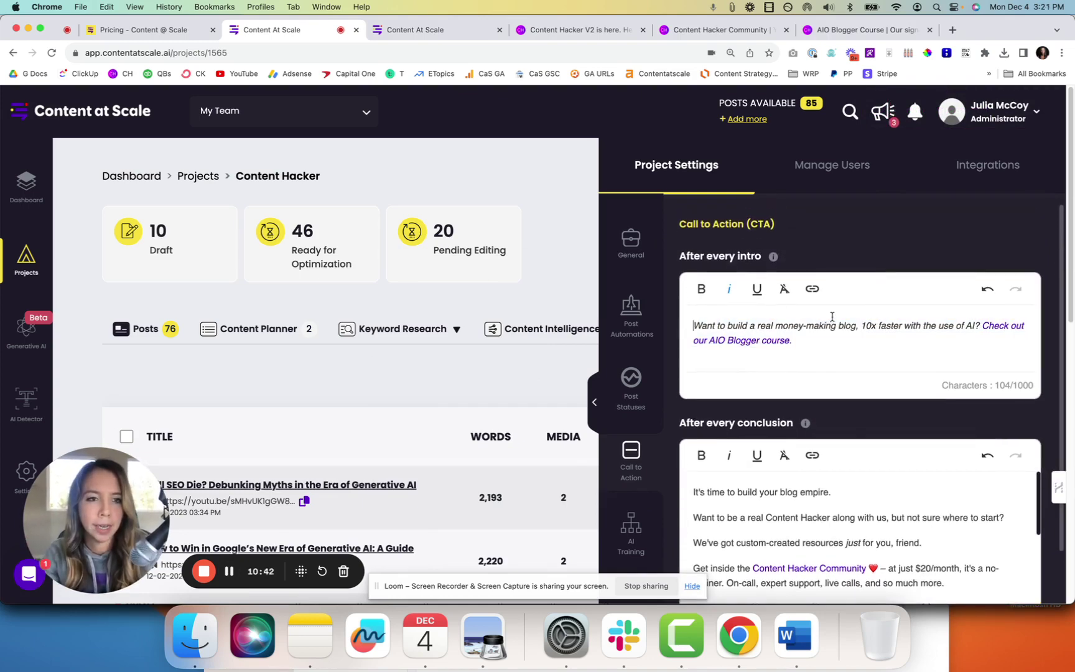
# - Verify the intro CTA's link points to the AIO Blogger course
pyautogui.scroll(-1, 911, 324)
pyautogui.click(913, 327)
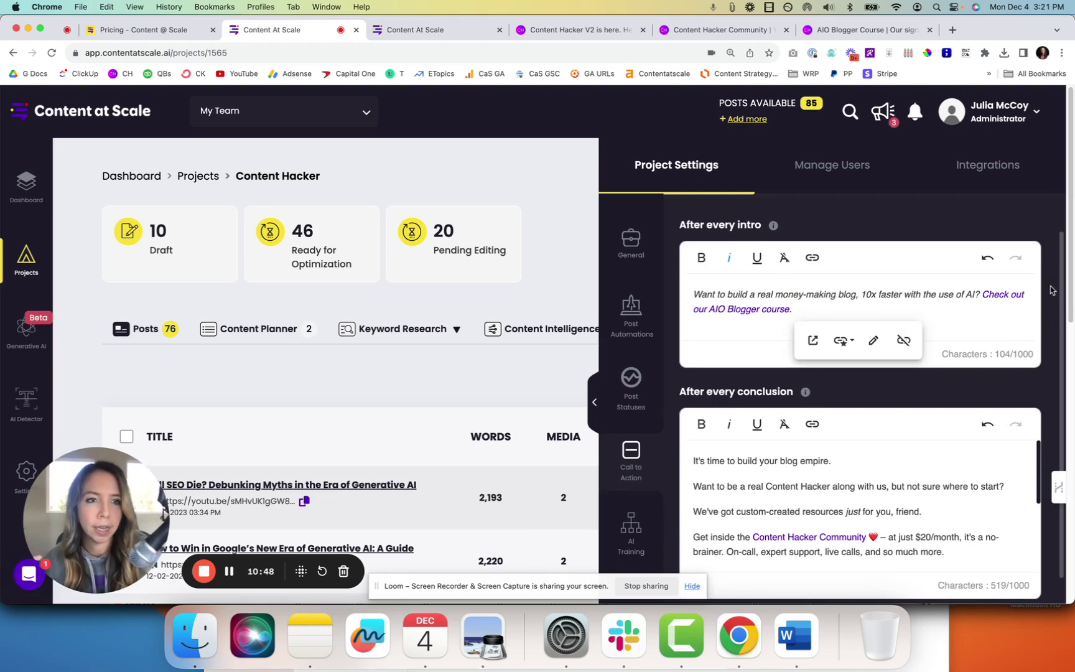
pyautogui.click(1029, 214)
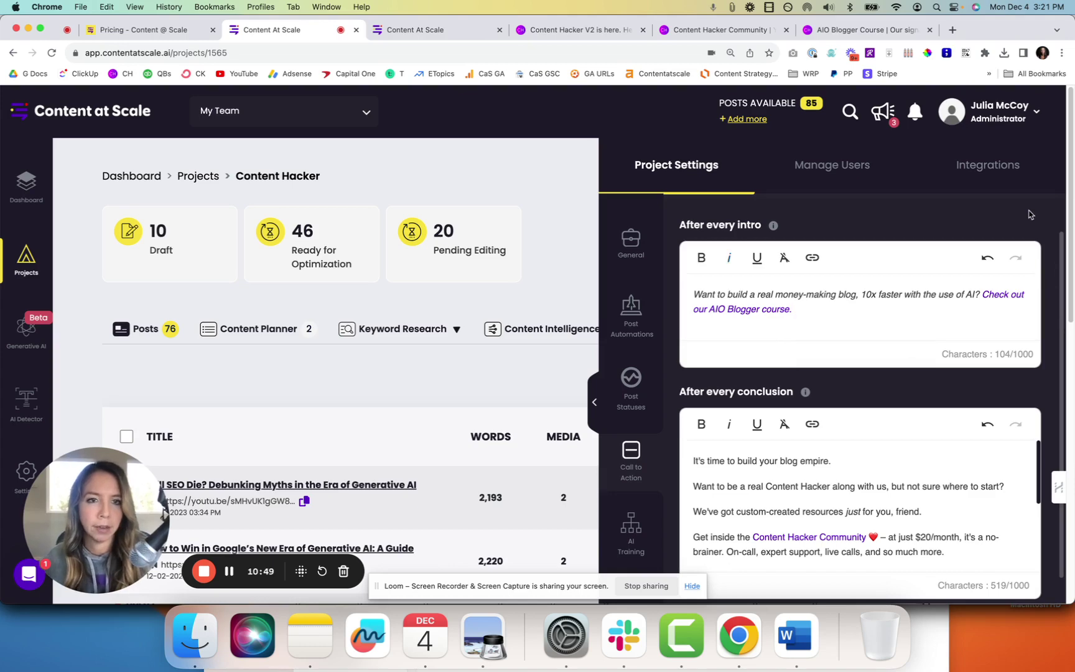
pyautogui.click(925, 319)
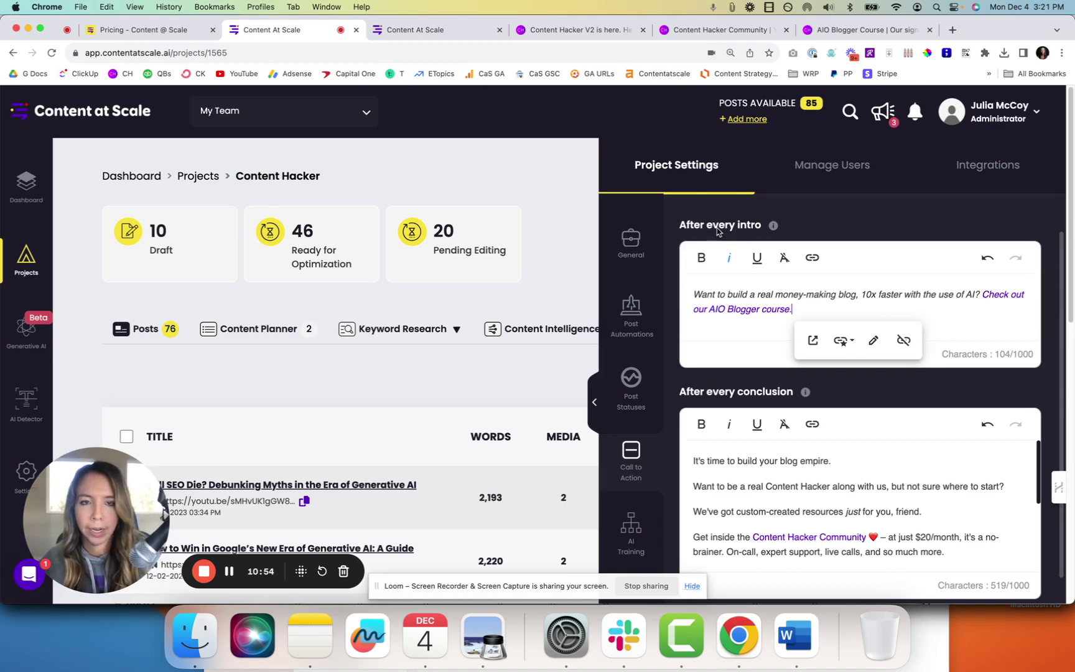
pyautogui.scroll(1, 717, 231)
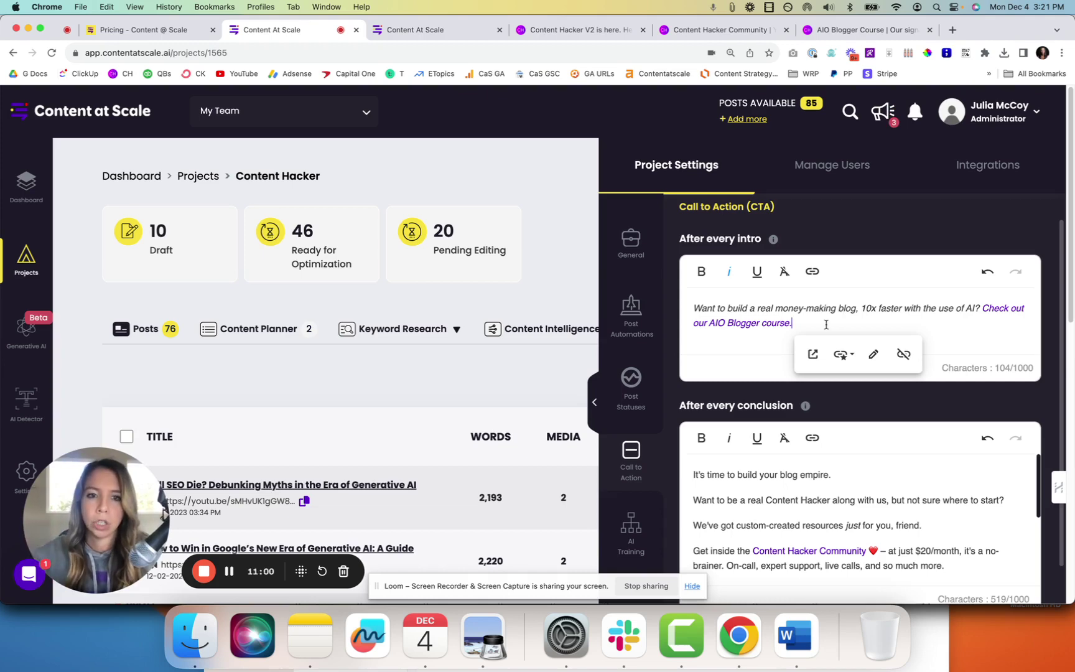
pyautogui.scroll(-2, 826, 324)
pyautogui.scroll(3, 826, 326)
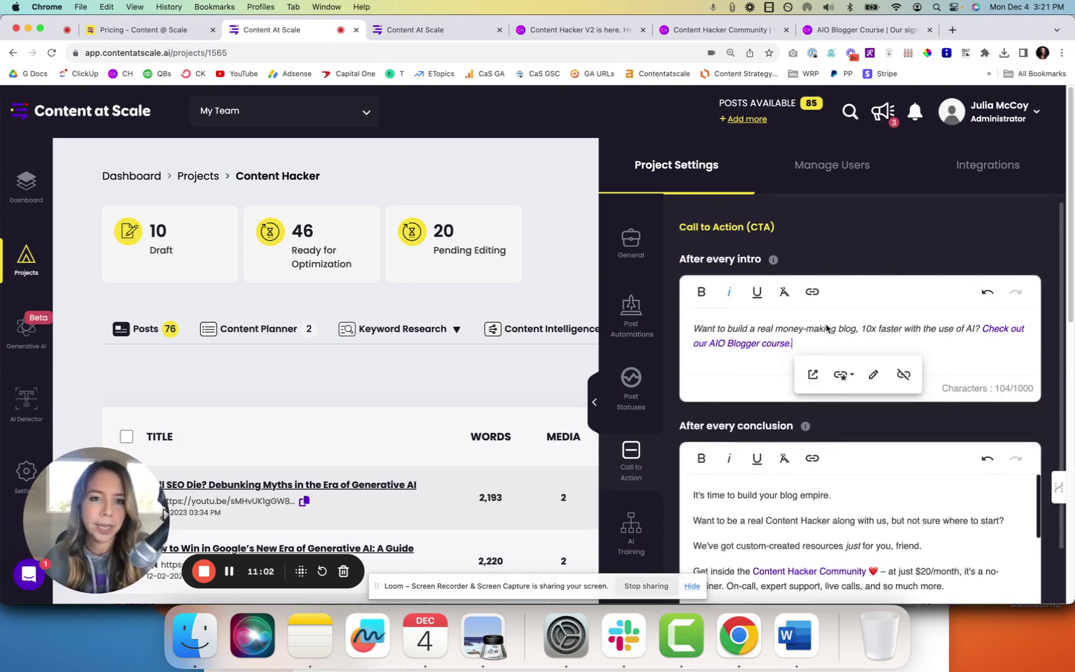
pyautogui.click(778, 328)
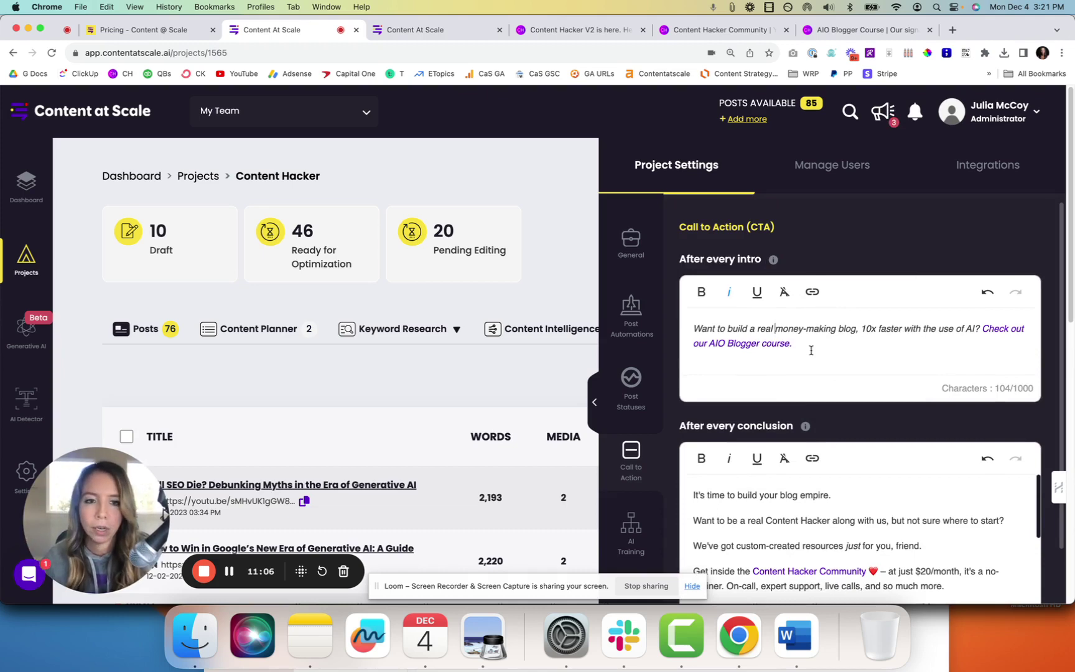
# - Review the 'After every conclusion' CTA, including its $20/month pricing sentence
pyautogui.scroll(-4, 812, 351)
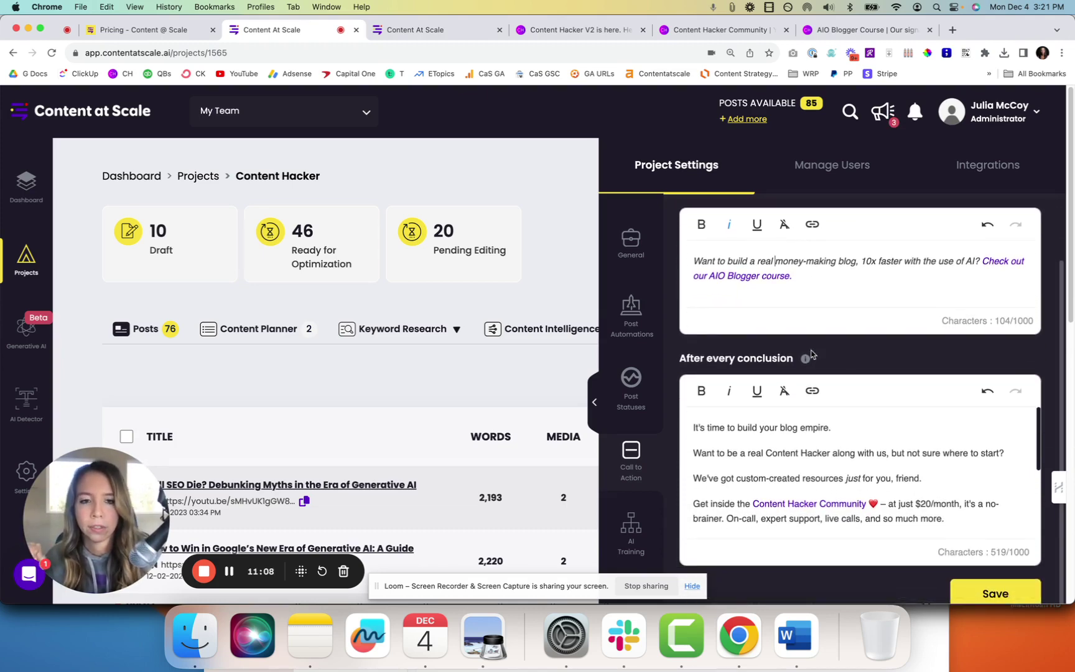
pyautogui.scroll(2, 925, 458)
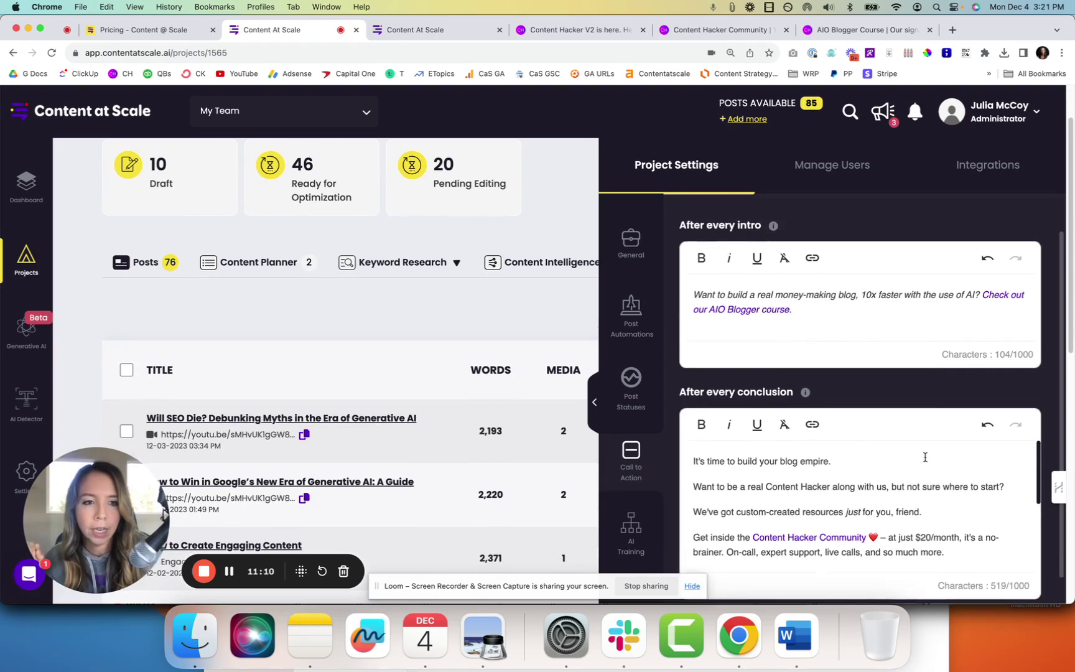
pyautogui.scroll(-6, 930, 485)
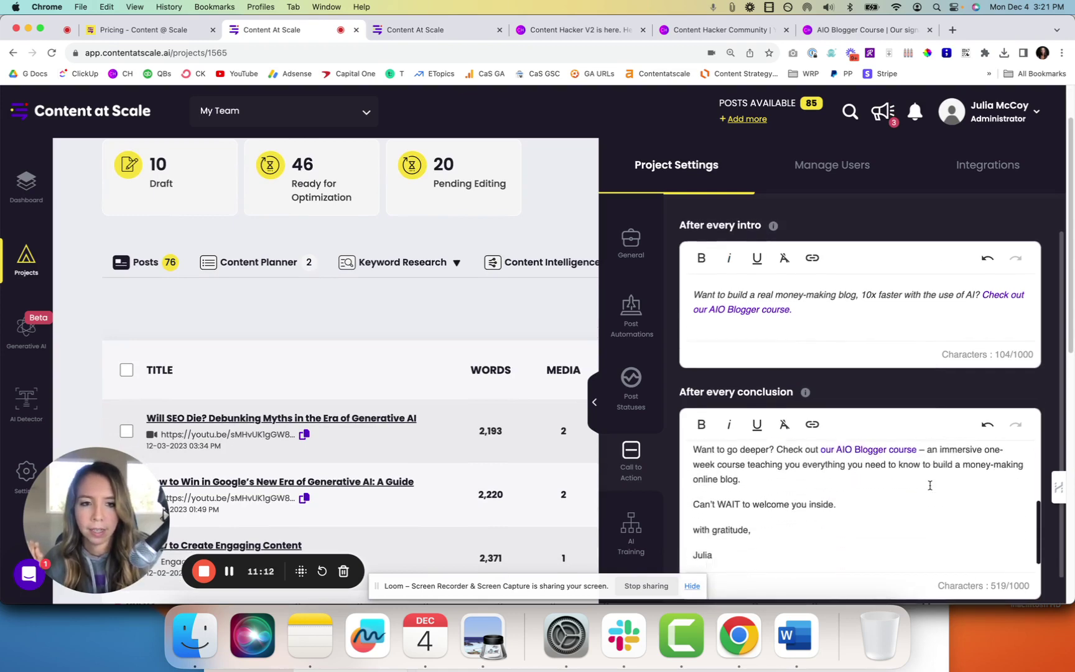
pyautogui.scroll(-1, 930, 485)
pyautogui.scroll(6, 871, 469)
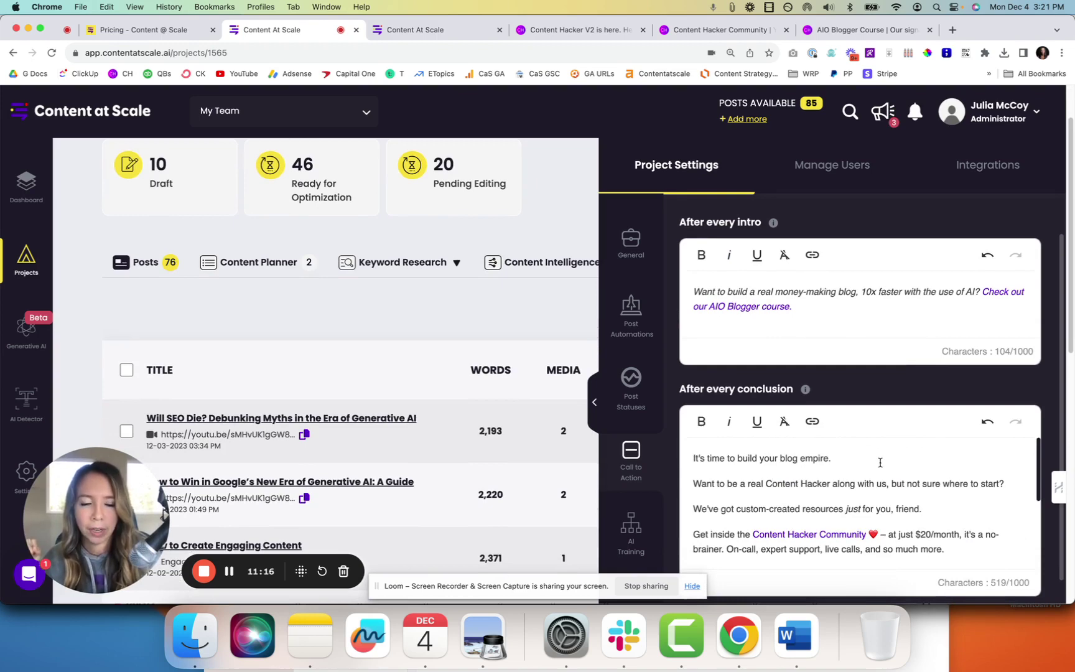
pyautogui.scroll(-1, 880, 463)
pyautogui.scroll(-2, 880, 462)
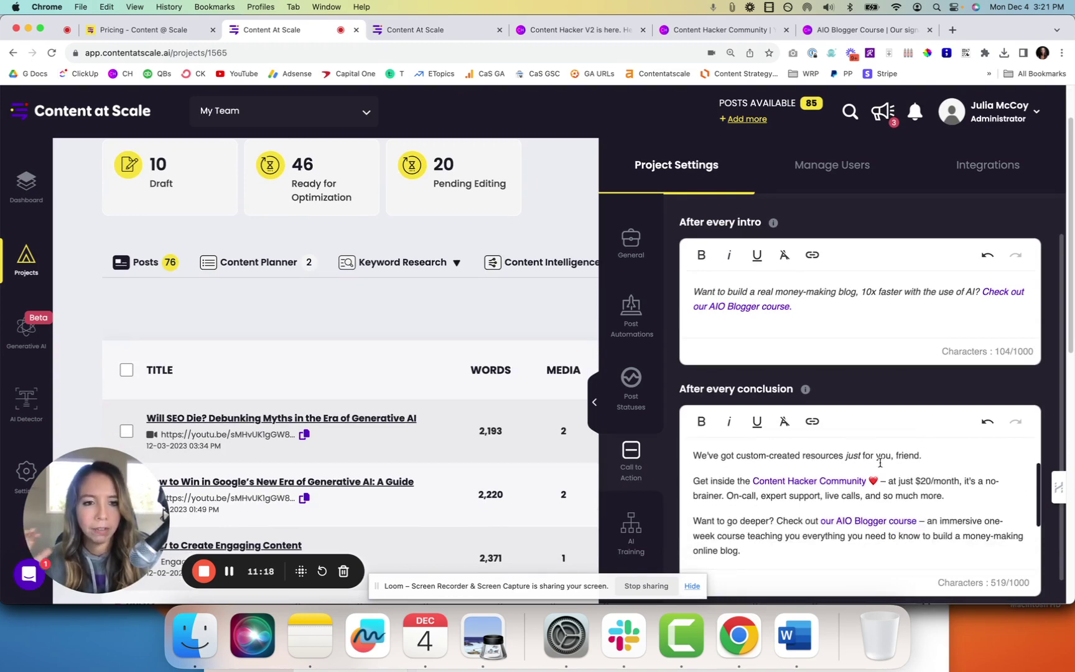
pyautogui.scroll(-1, 880, 463)
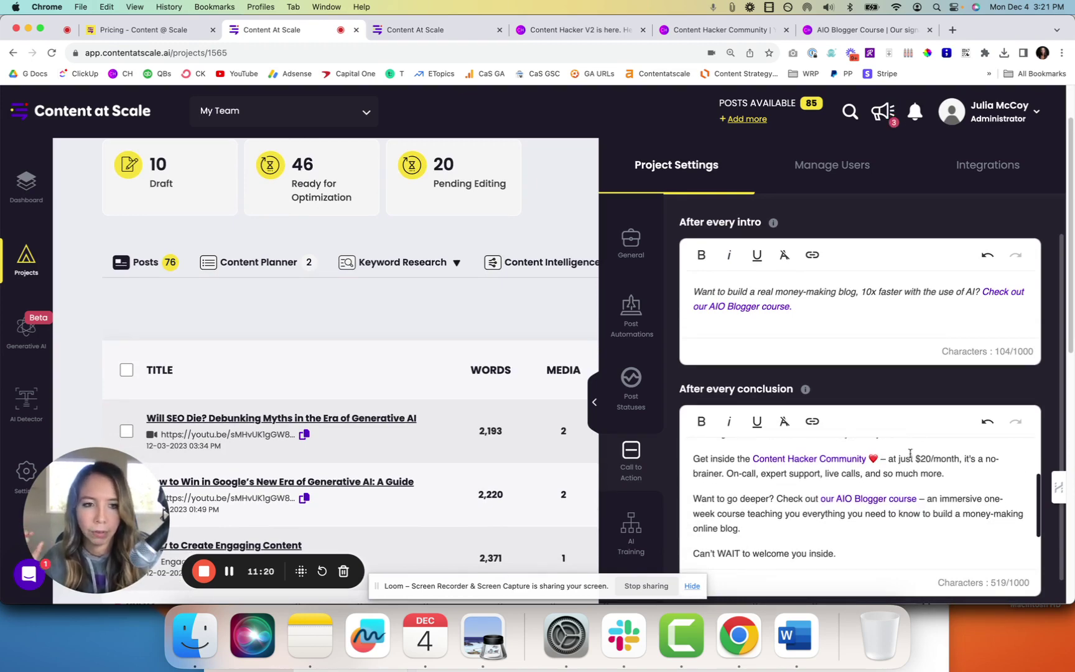
pyautogui.moveTo(886, 462); pyautogui.dragTo(969, 481)
pyautogui.click(970, 481)
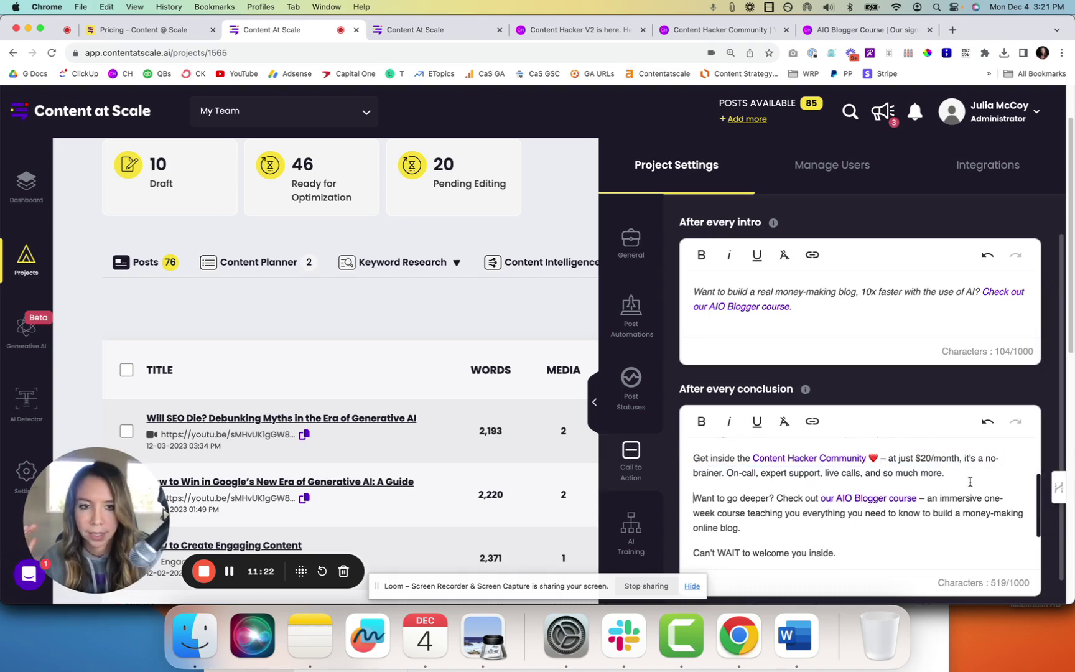
pyautogui.scroll(-1, 971, 482)
pyautogui.scroll(-2, 970, 481)
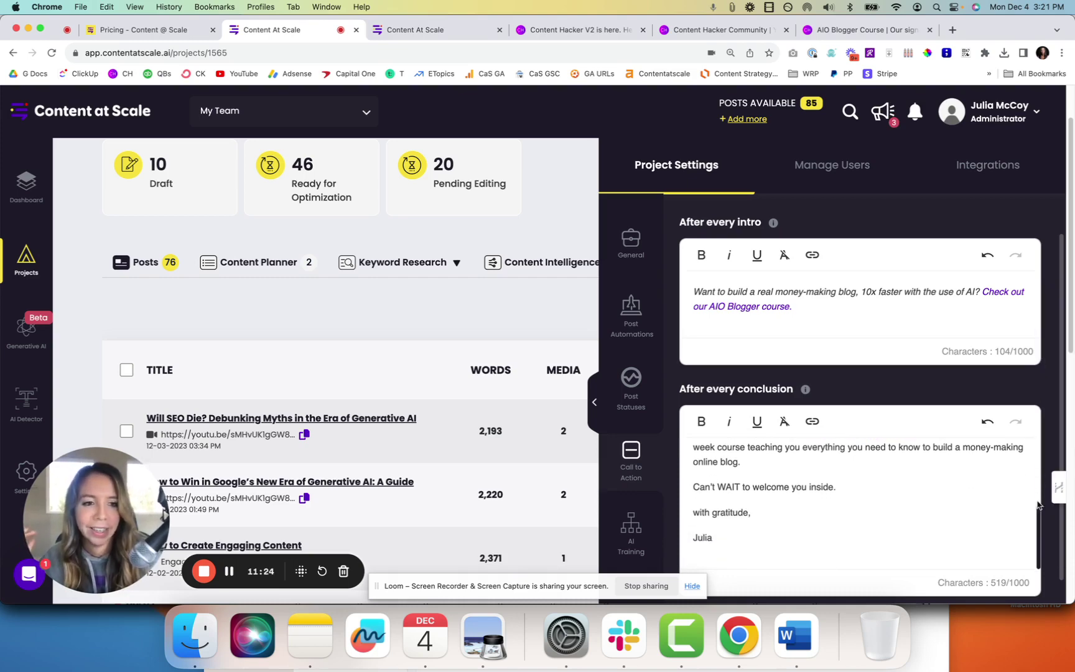
pyautogui.scroll(-3, 1047, 520)
pyautogui.scroll(-1, 847, 530)
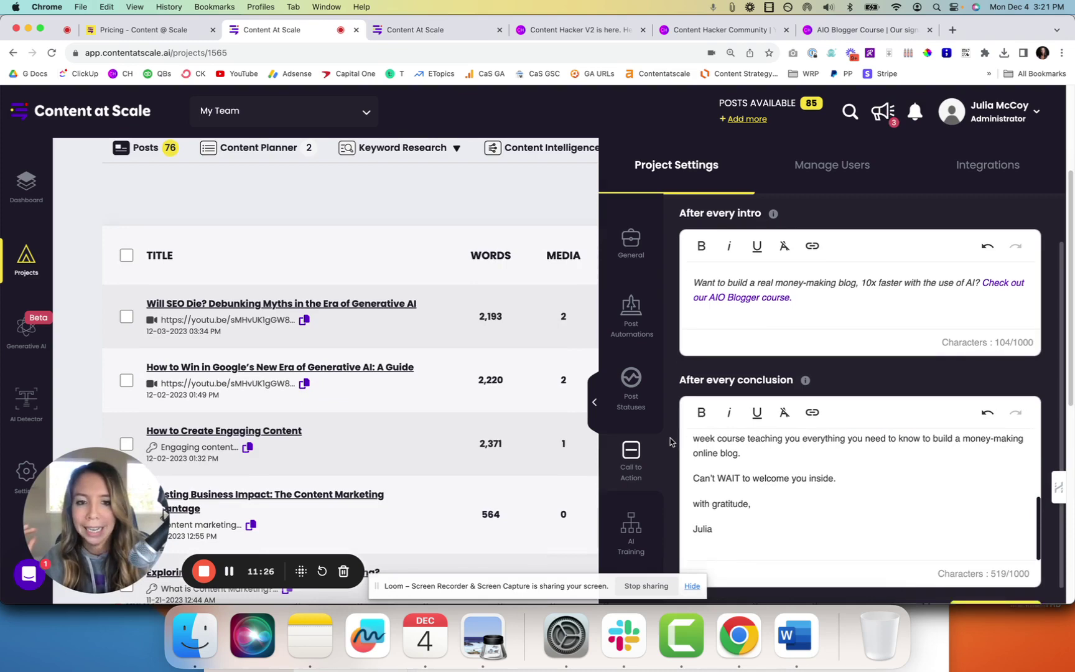
# - Save the CTA settings, then expand AI Training's Introductions 'Sample - 1' and read the samples
pyautogui.click(979, 598)
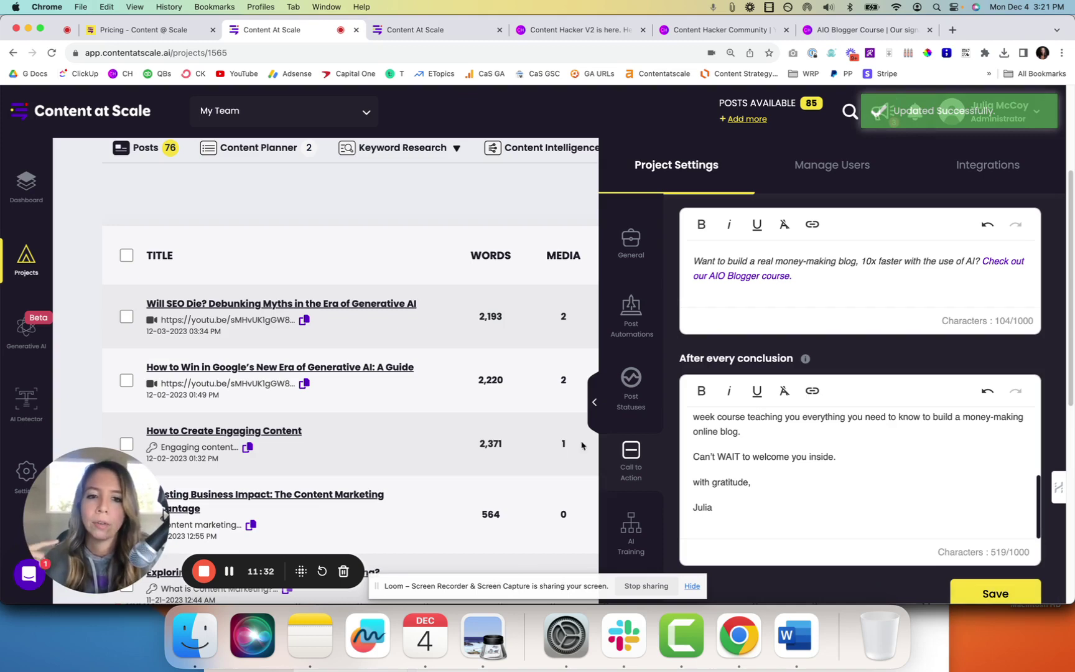
pyautogui.click(639, 529)
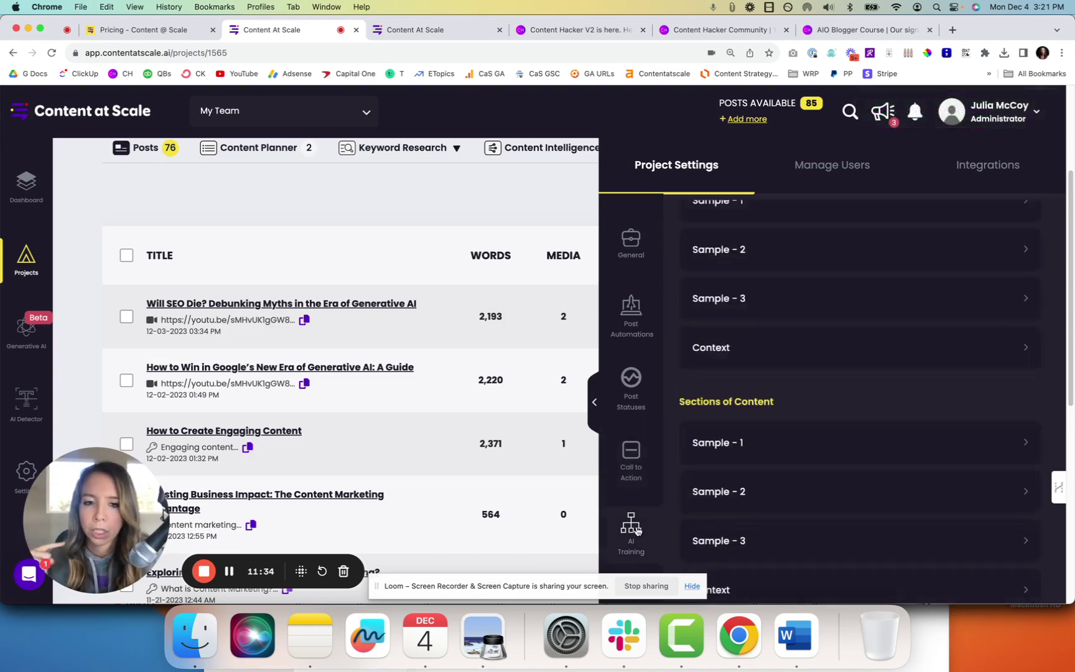
pyautogui.scroll(2, 764, 397)
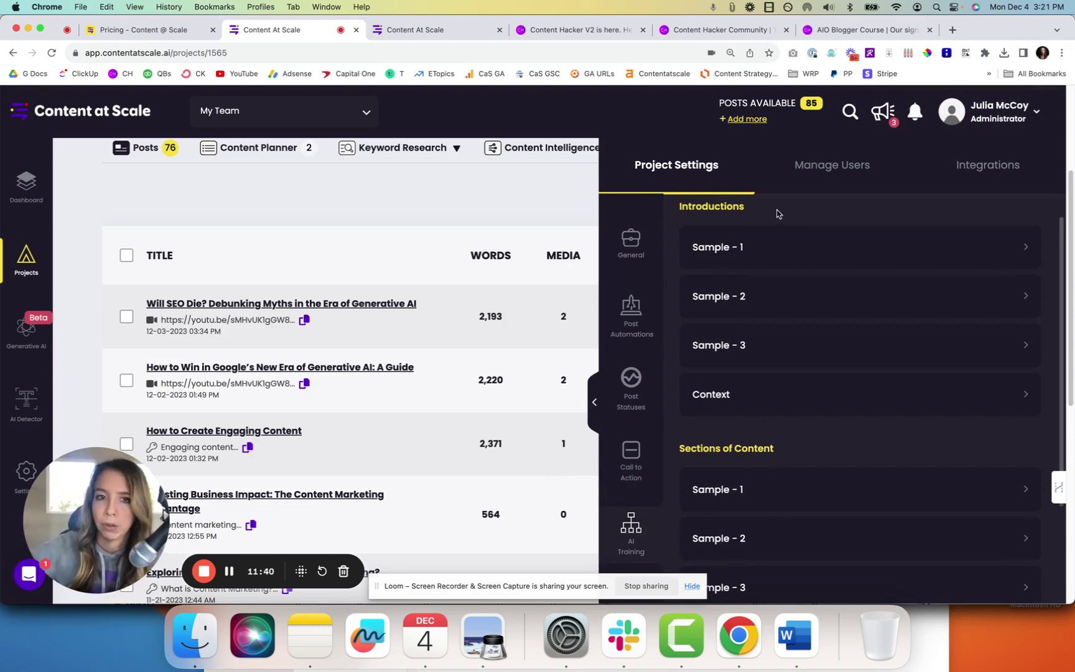
pyautogui.click(752, 254)
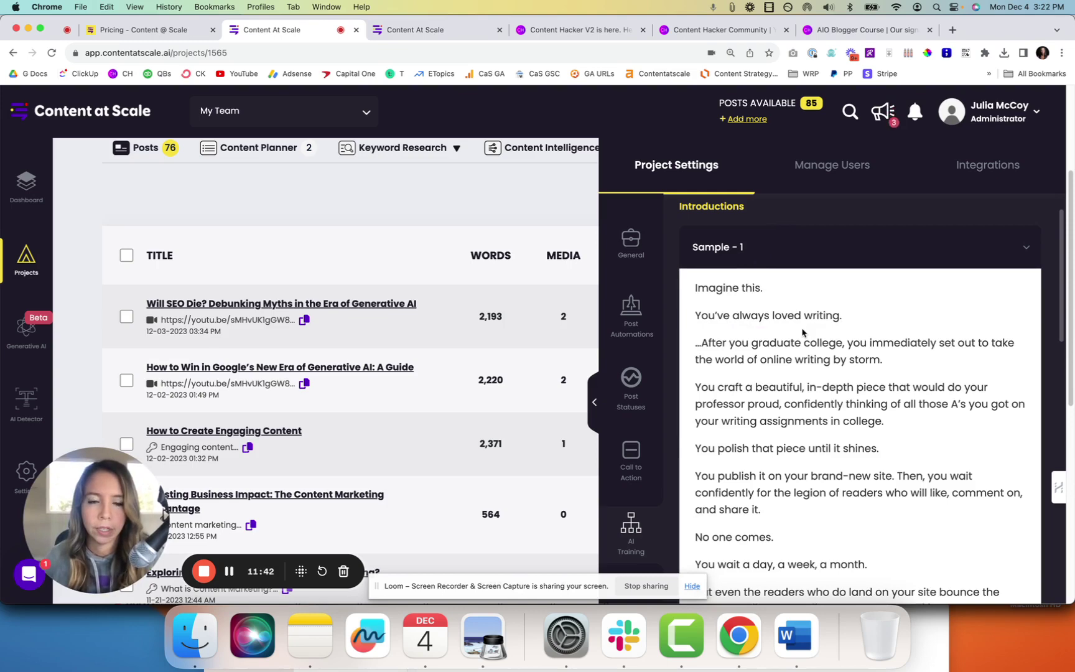
pyautogui.scroll(-1, 802, 333)
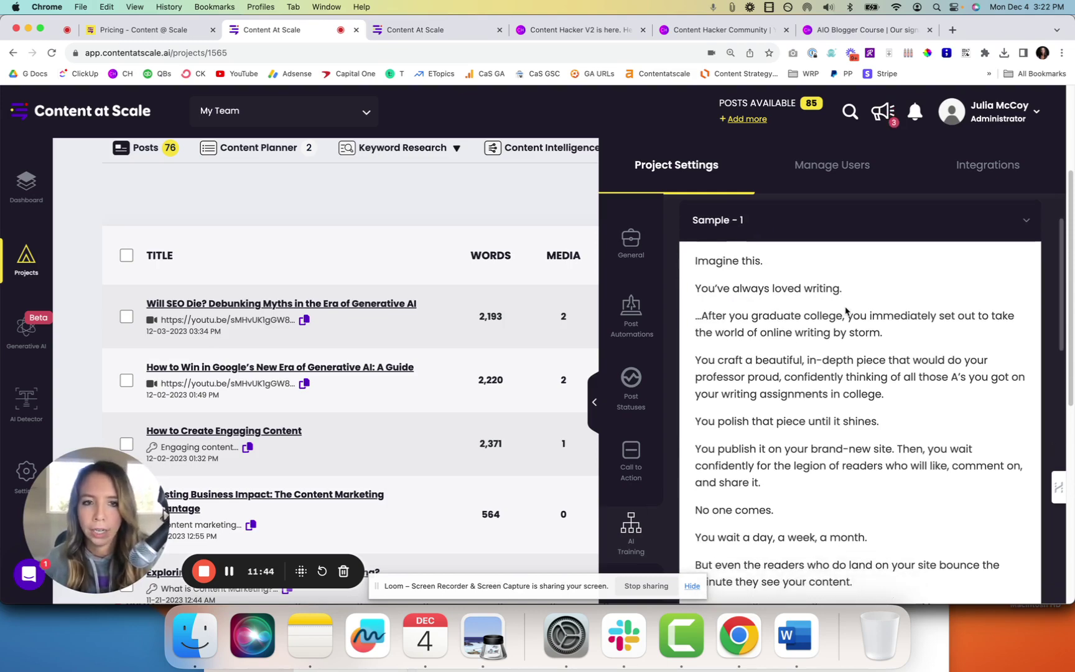
pyautogui.scroll(-5, 845, 314)
pyautogui.scroll(-10, 845, 311)
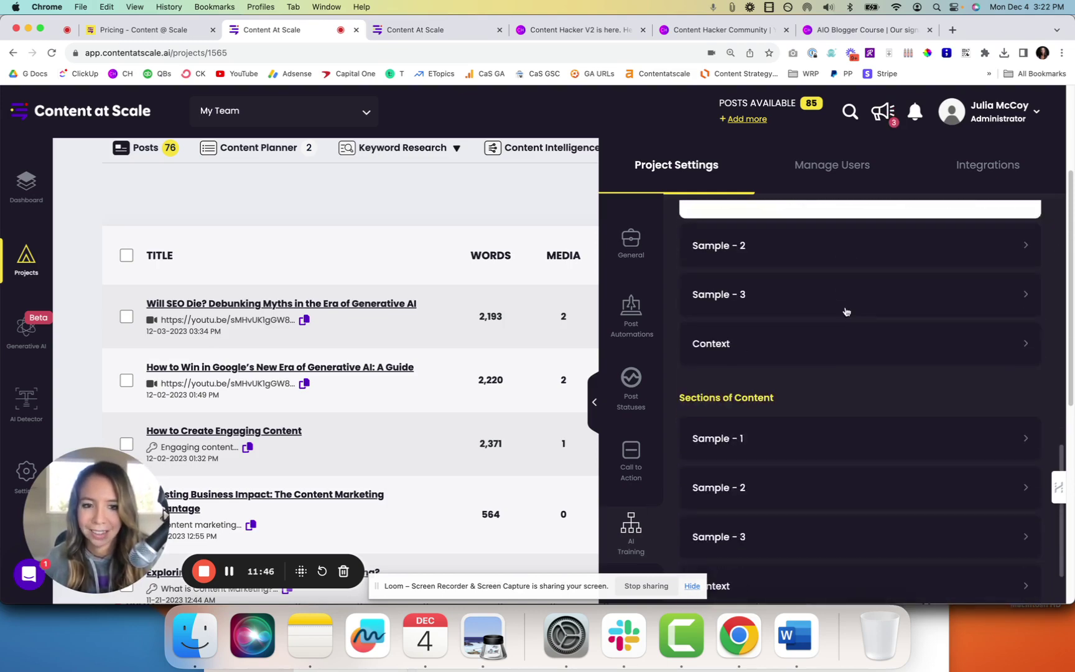
pyautogui.scroll(-3, 804, 255)
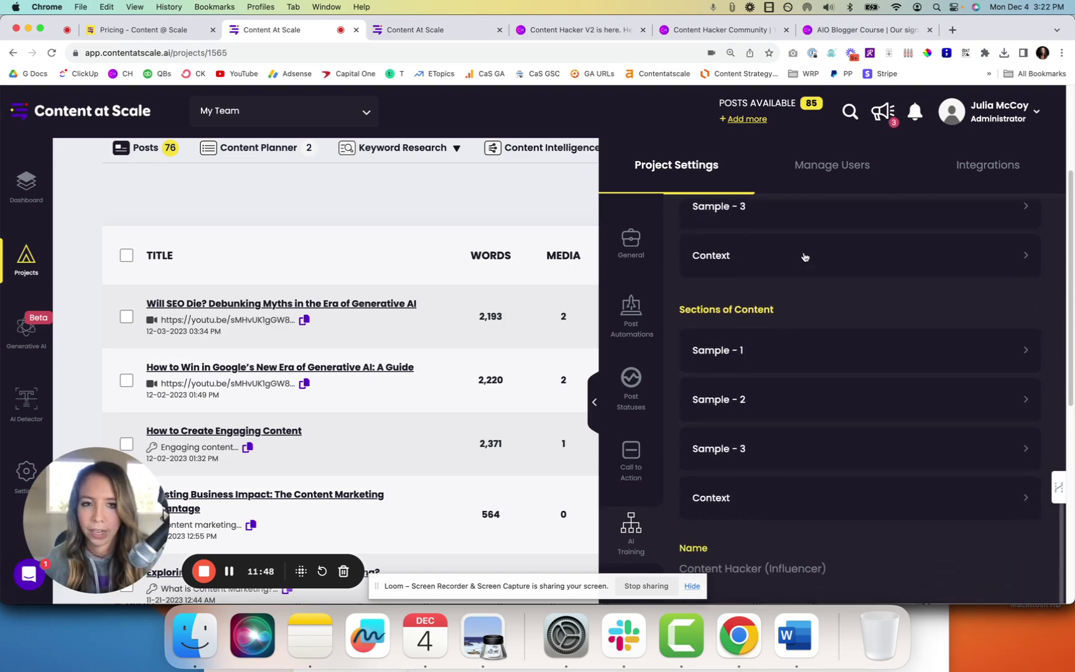
# - Switch on the FAQs toggle under Post Automations and save it
pyautogui.click(628, 377)
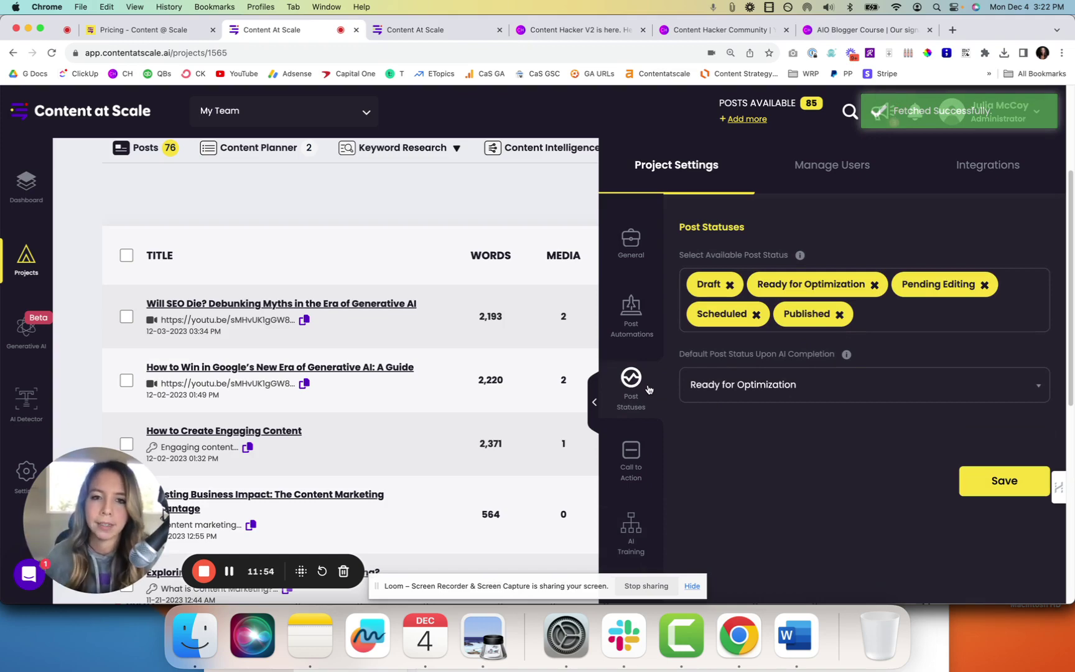
pyautogui.click(628, 317)
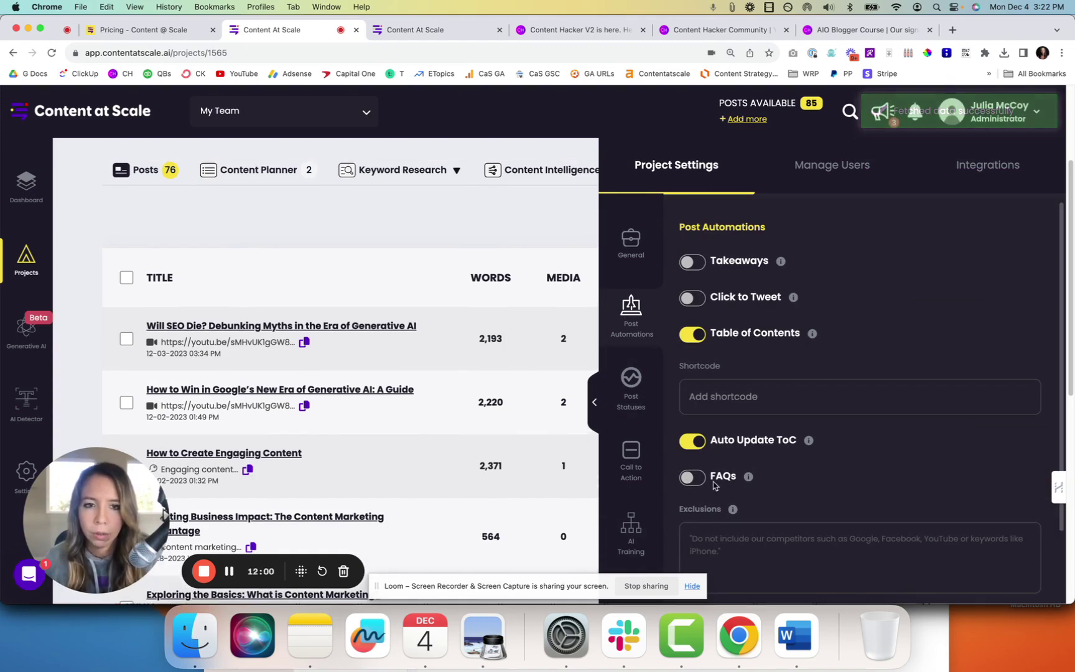
pyautogui.click(687, 477)
pyautogui.moveTo(750, 480)
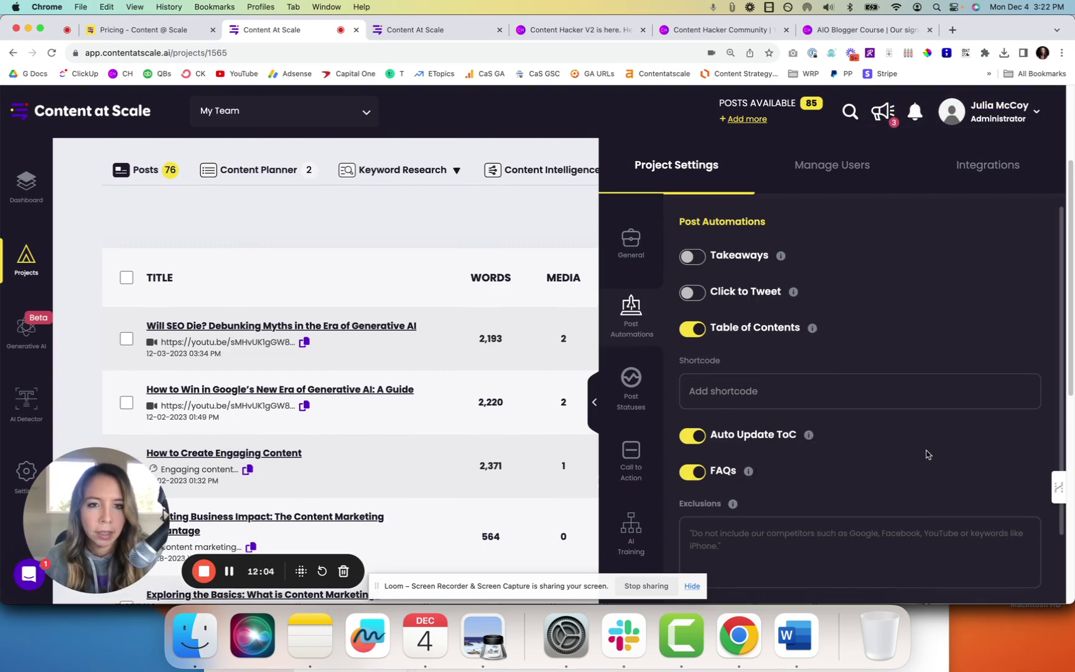
pyautogui.scroll(-3, 927, 454)
pyautogui.click(991, 577)
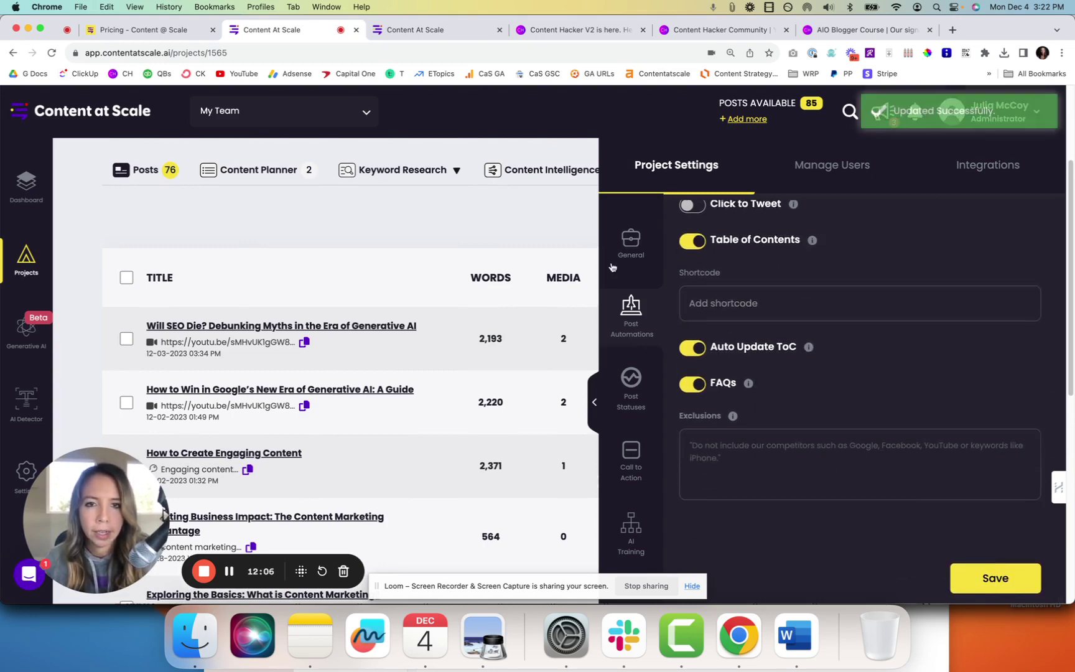
pyautogui.click(631, 249)
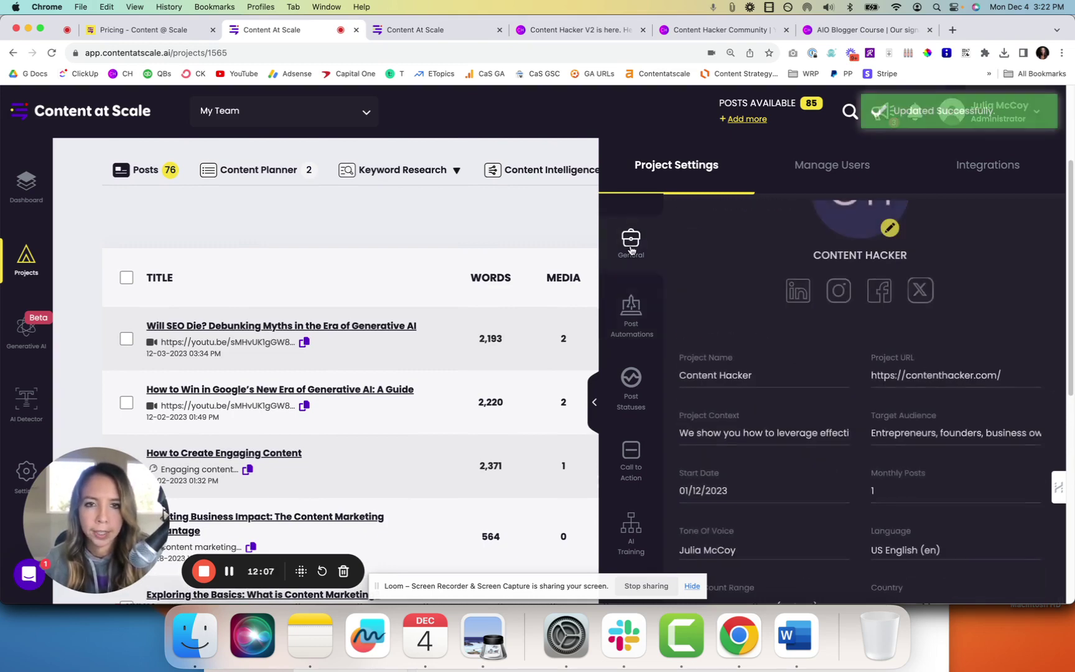
# - Open the 'Will SEO Die?' post in the editor and review its intro paragraph
pyautogui.click(387, 219)
pyautogui.scroll(-4, 447, 365)
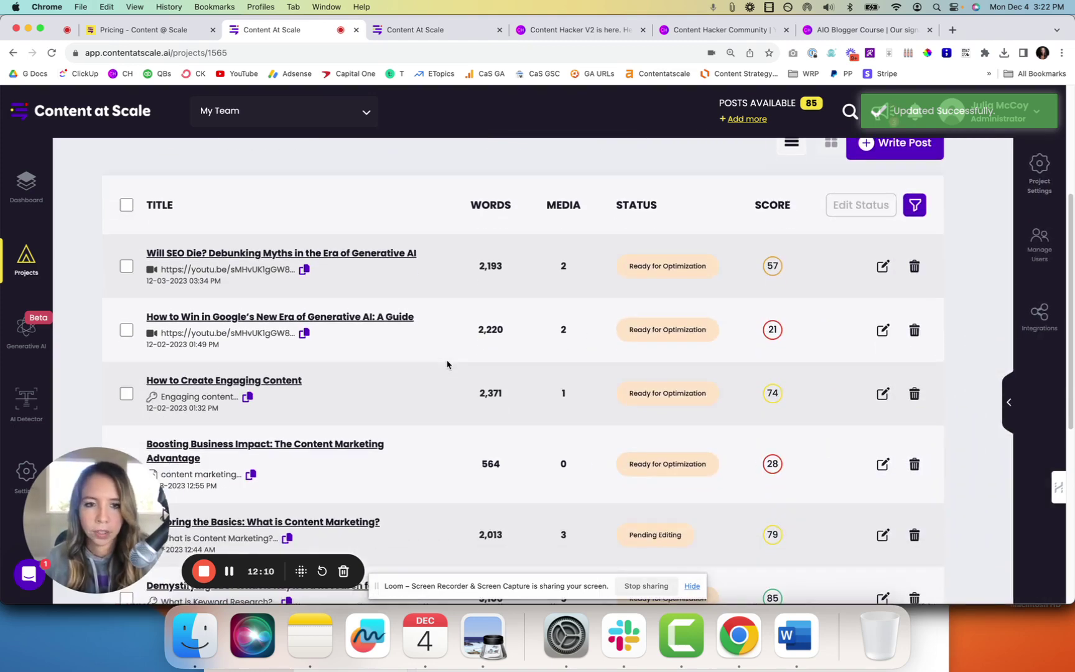
pyautogui.scroll(-2, 406, 413)
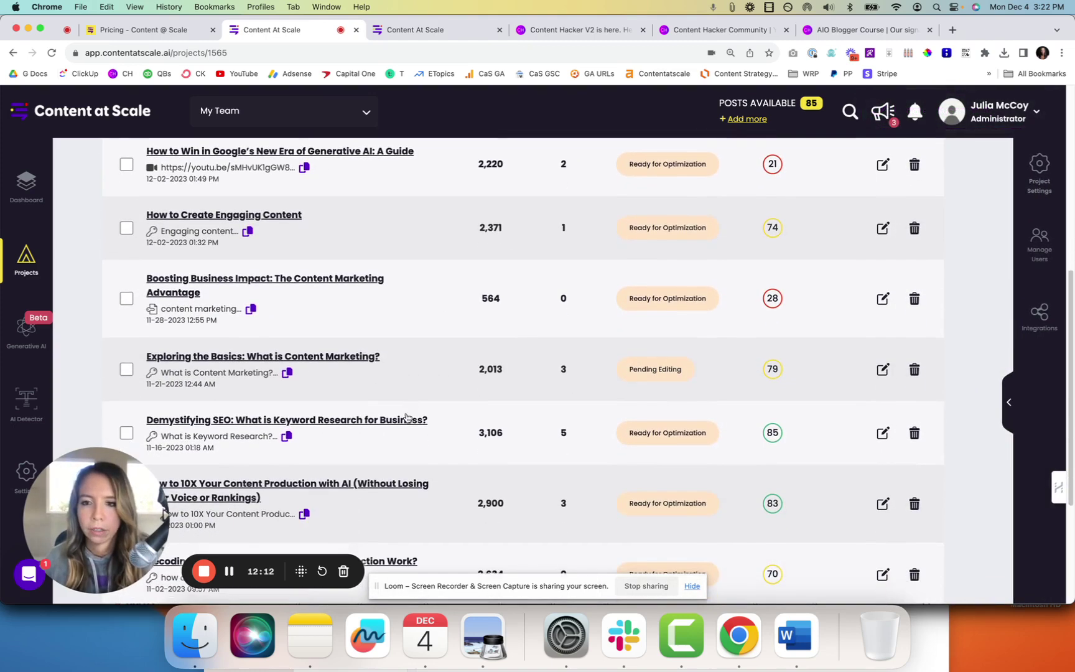
pyautogui.click(359, 375)
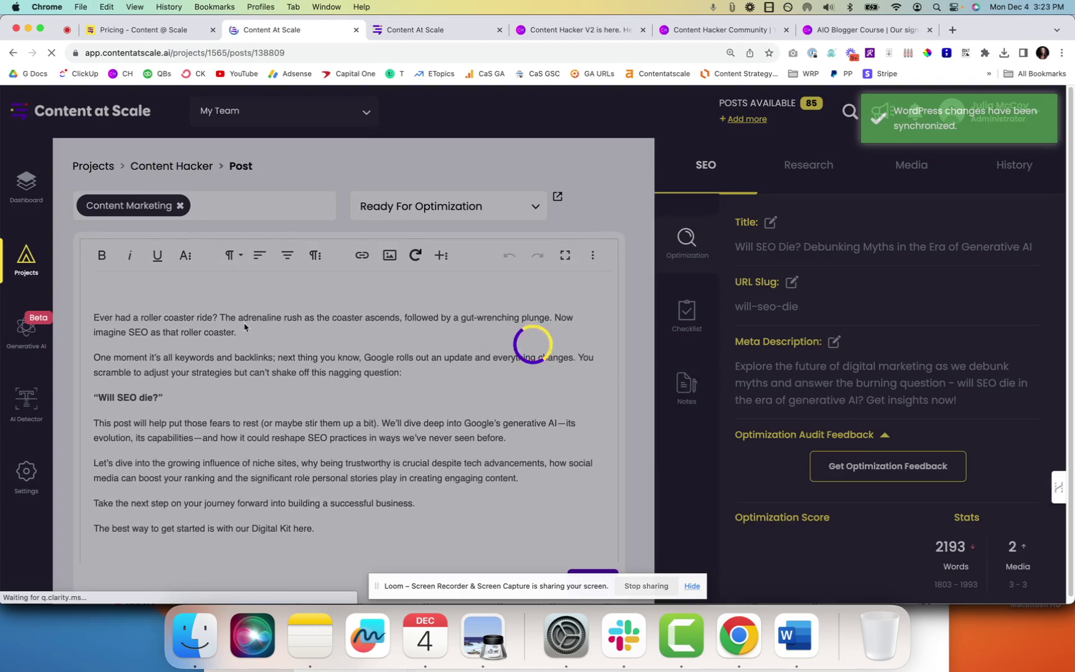
pyautogui.scroll(-2, 105, 260)
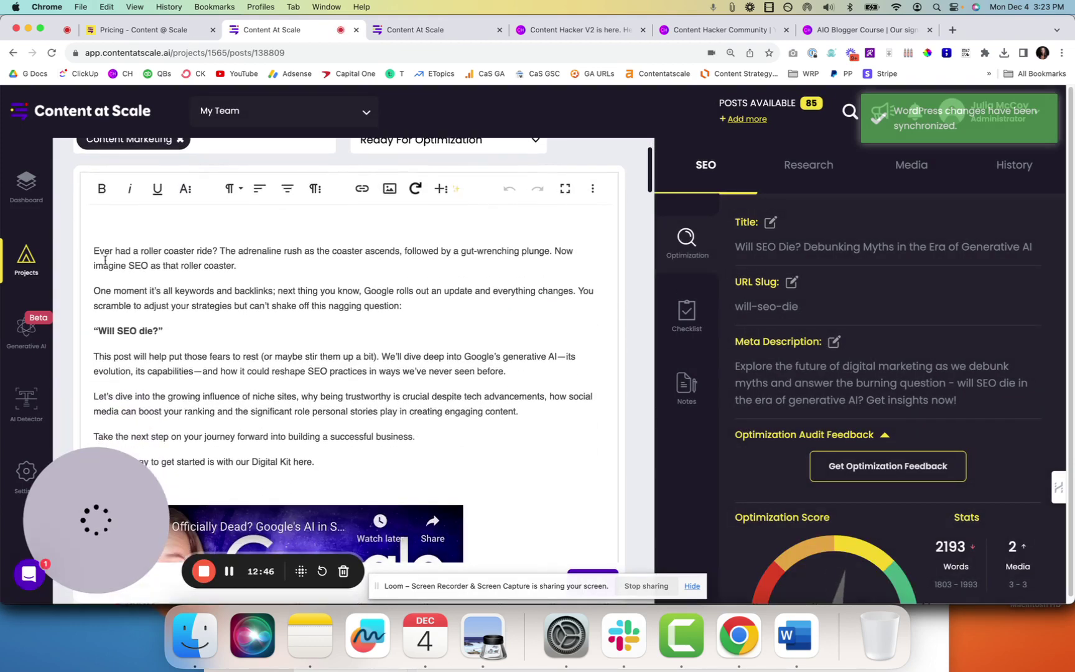
pyautogui.moveTo(105, 260); pyautogui.dragTo(340, 470)
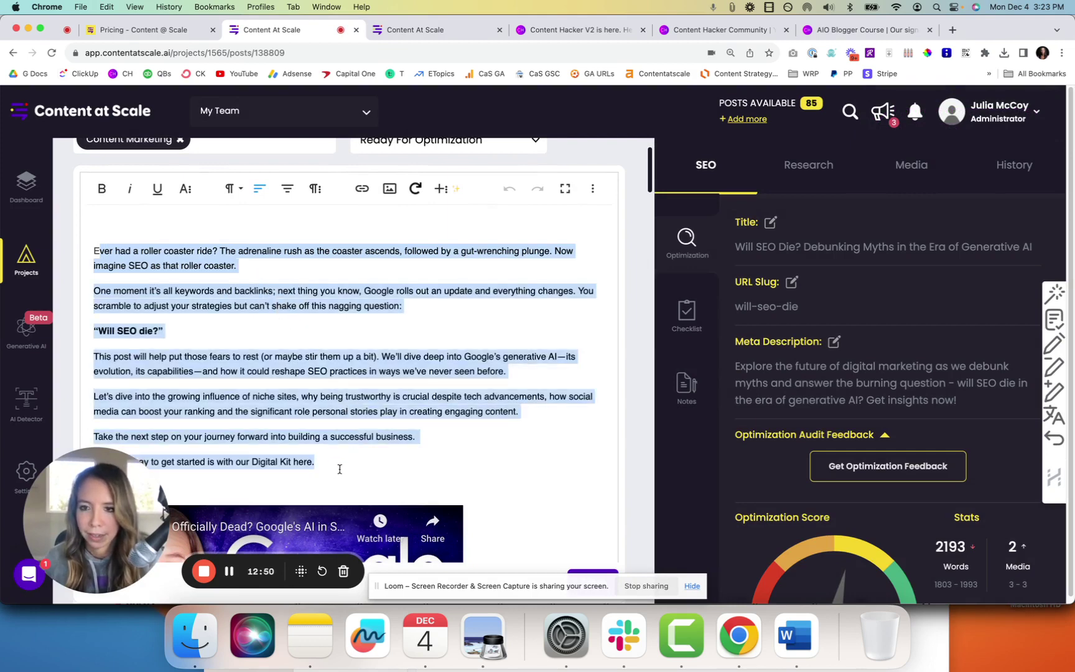
pyautogui.click(344, 378)
pyautogui.scroll(-2, 344, 379)
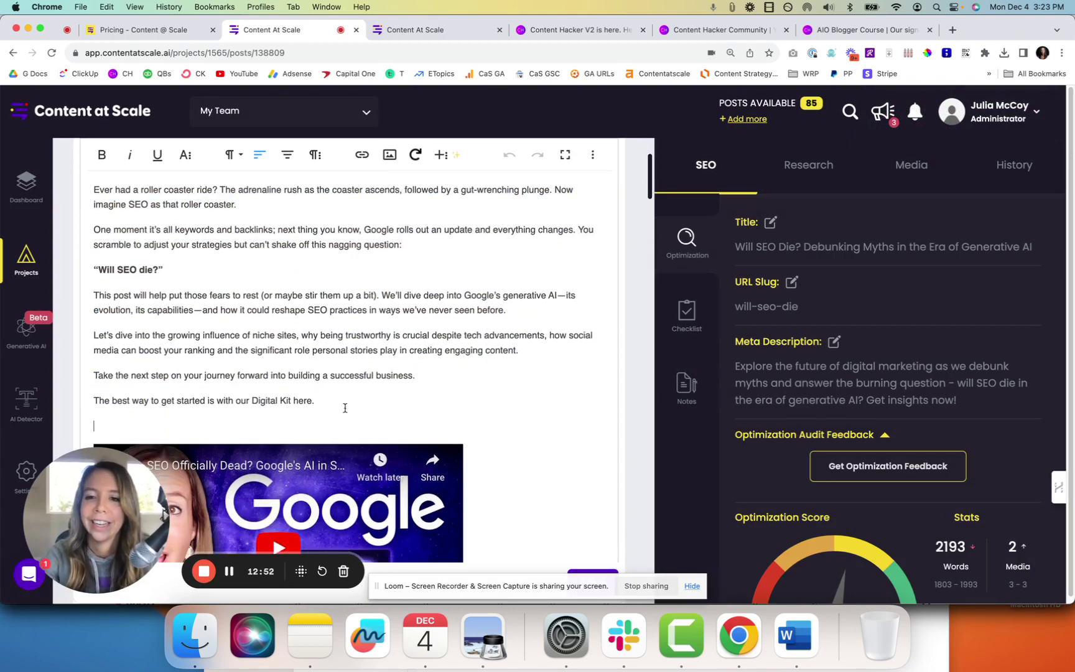
# - Replace the Digital Kit line with the pasted AIO Blogger course CTA and remove the empty line
pyautogui.tripleClick(456, 394)
pyautogui.press('BackSpace')
pyautogui.press('BackSpace')
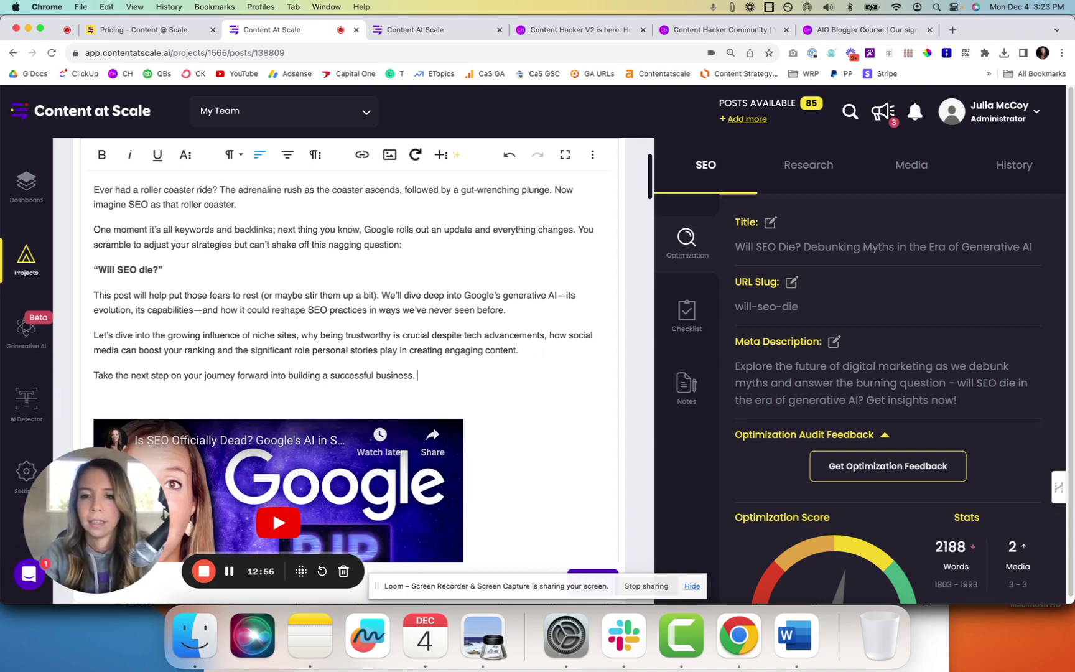
pyautogui.write('https://contenthacker.com/social')
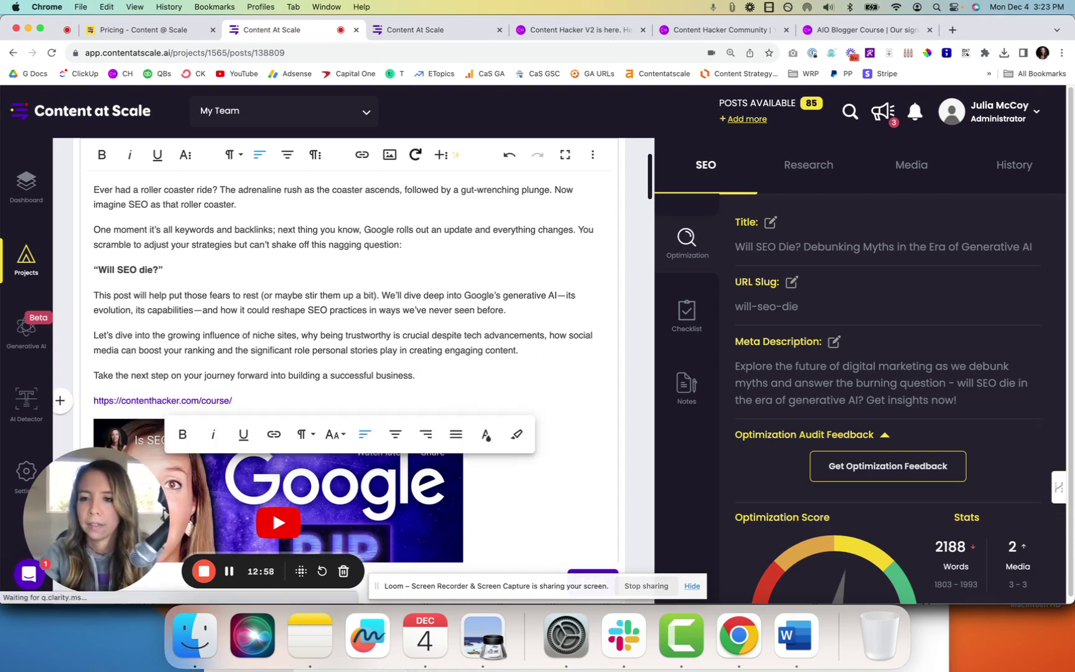
pyautogui.press('super+z')
pyautogui.write('Want to build a real money-making blog, 10x faster with the use of AI? Check out our AIO Blogger course.')
pyautogui.scroll(-3, 432, 295)
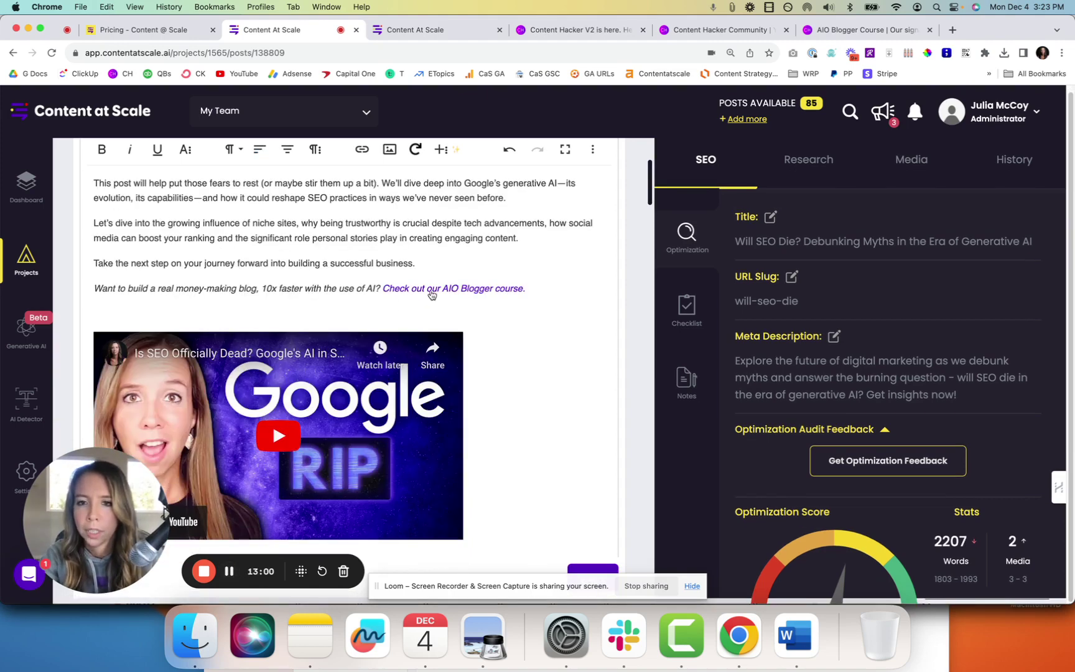
pyautogui.press('BackSpace')
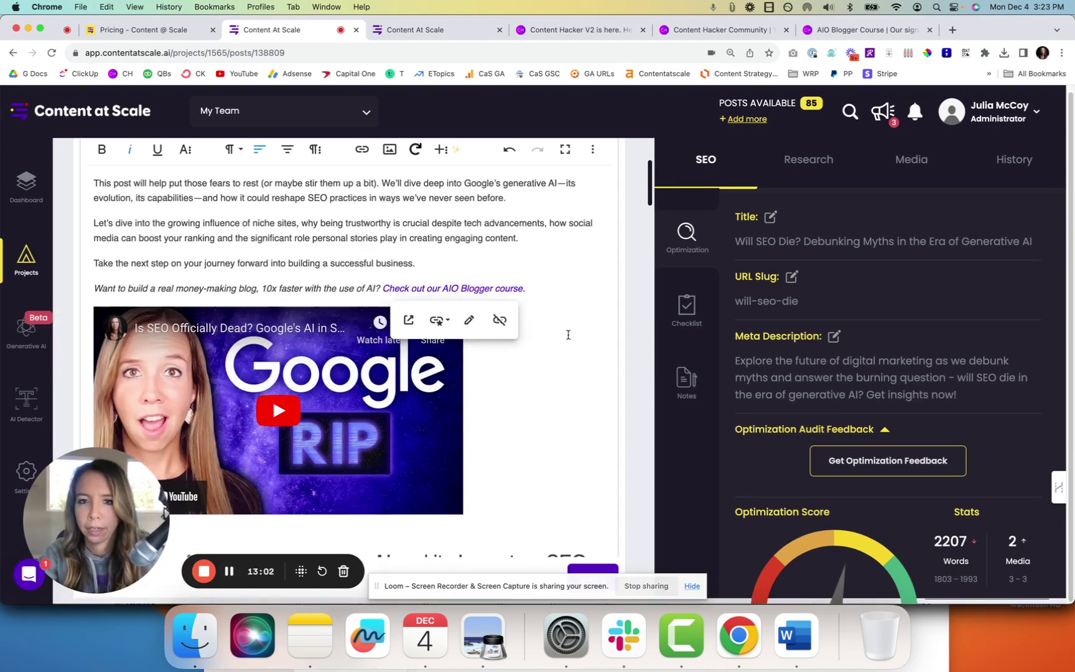
pyautogui.scroll(-2, 590, 510)
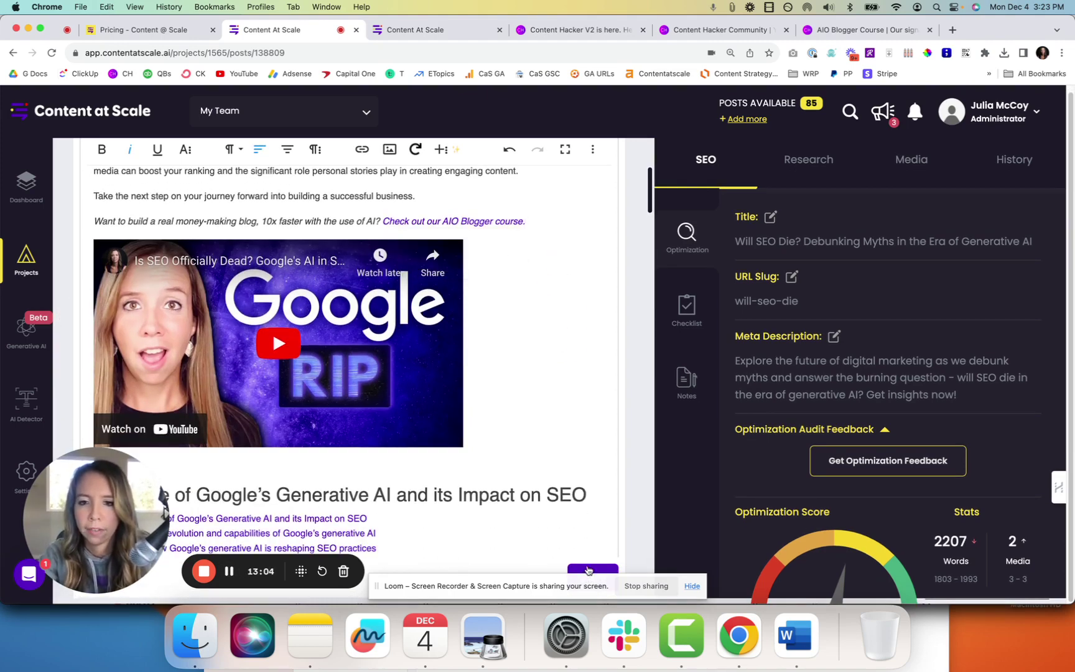
pyautogui.scroll(-10, 559, 314)
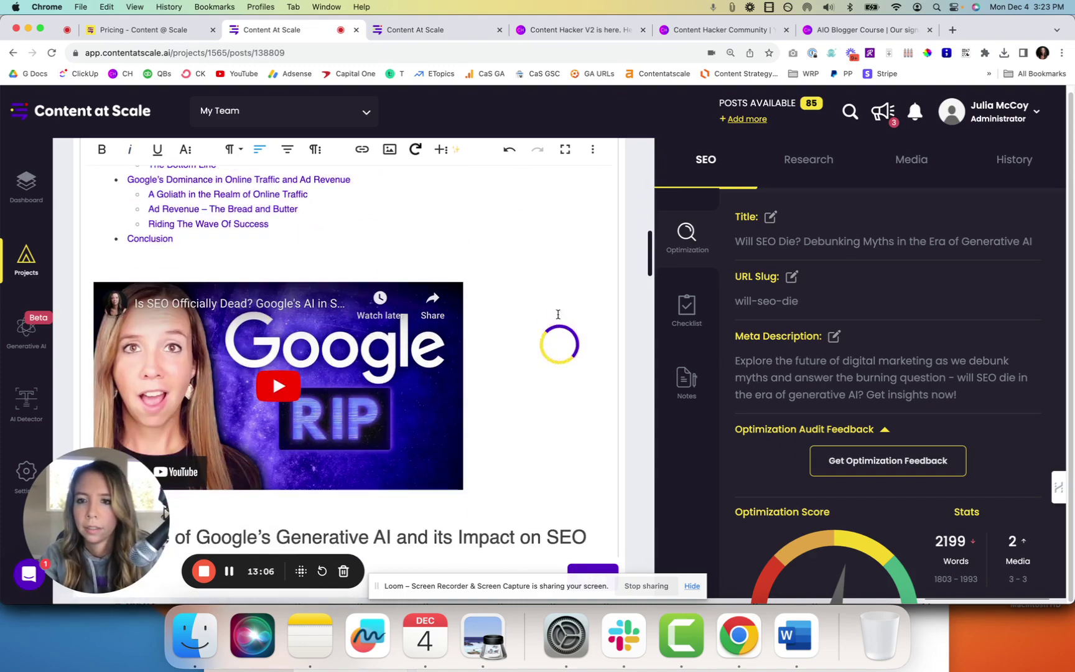
pyautogui.scroll(10, 559, 314)
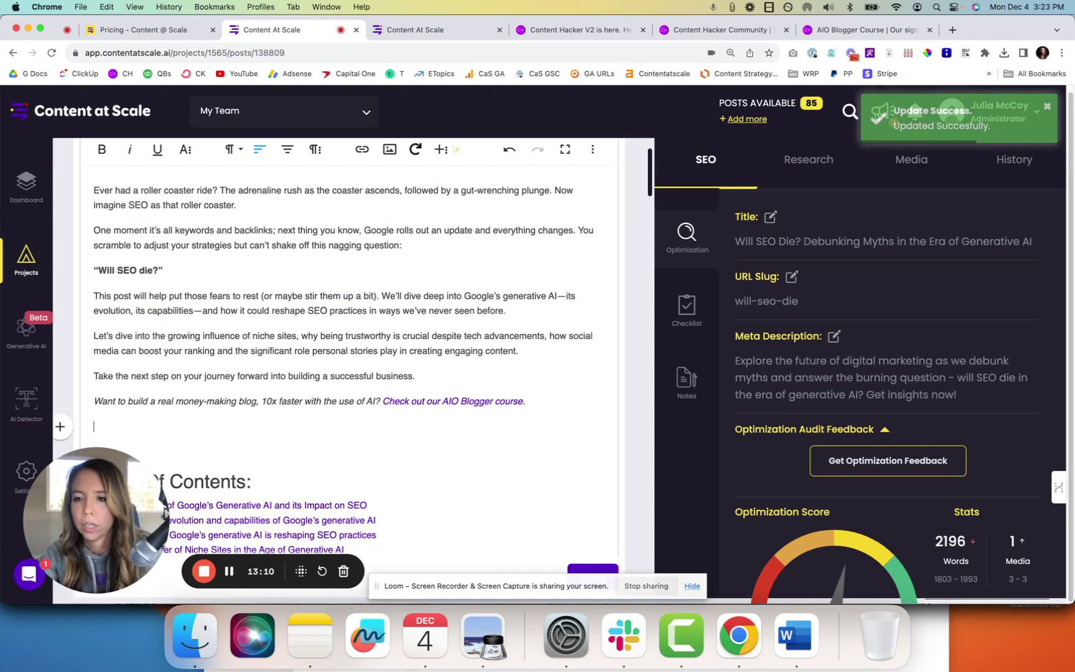
# - Remove the blank line and colon above Table Of Contents, then review through the niche website tips
pyautogui.press('BackSpace')
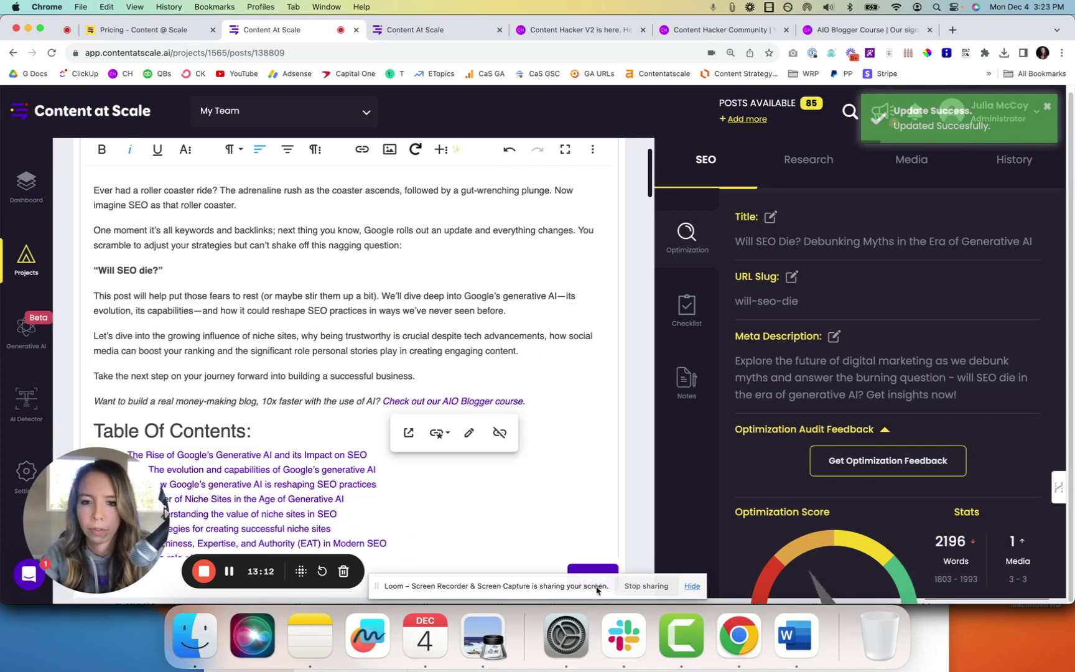
pyautogui.press('BackSpace')
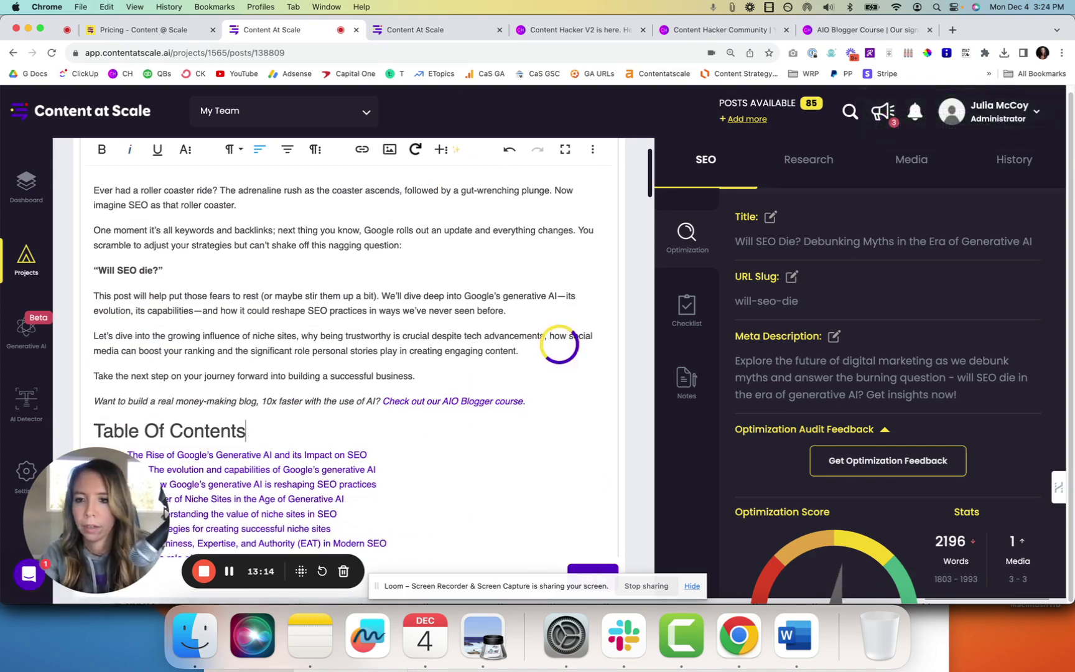
pyautogui.scroll(-3, 329, 237)
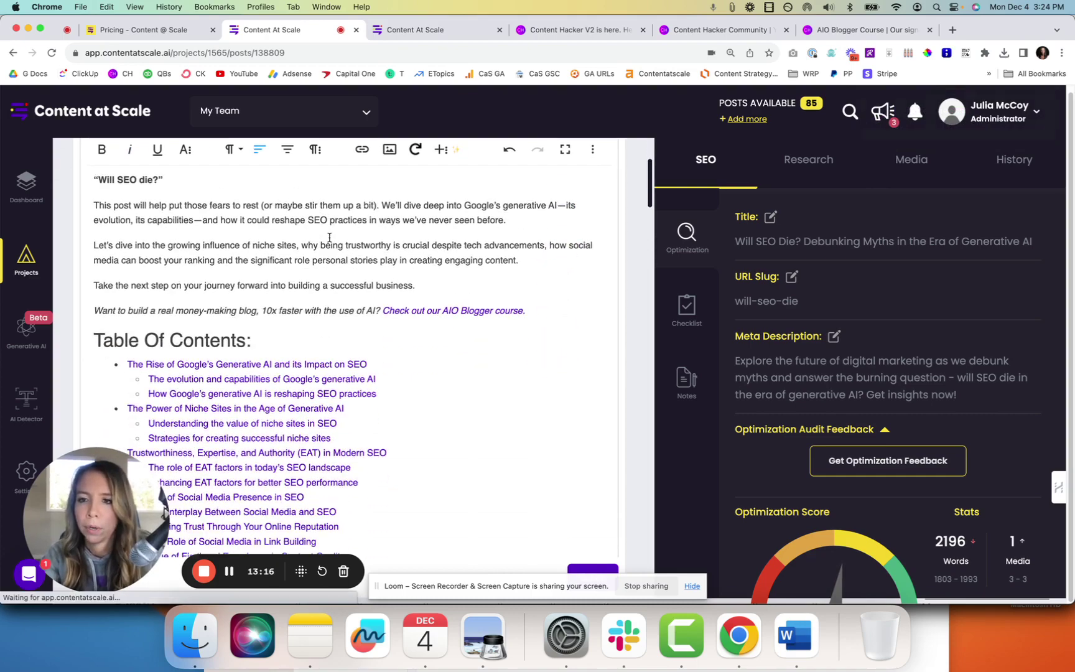
pyautogui.scroll(-5, 329, 237)
pyautogui.scroll(1, 311, 201)
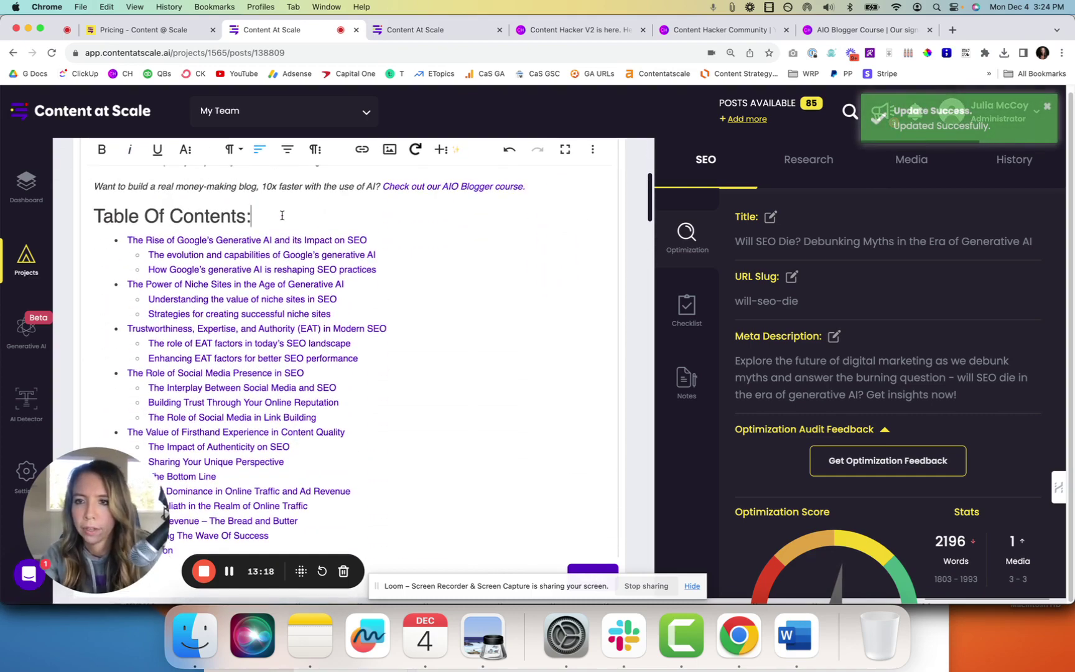
pyautogui.scroll(-12, 282, 215)
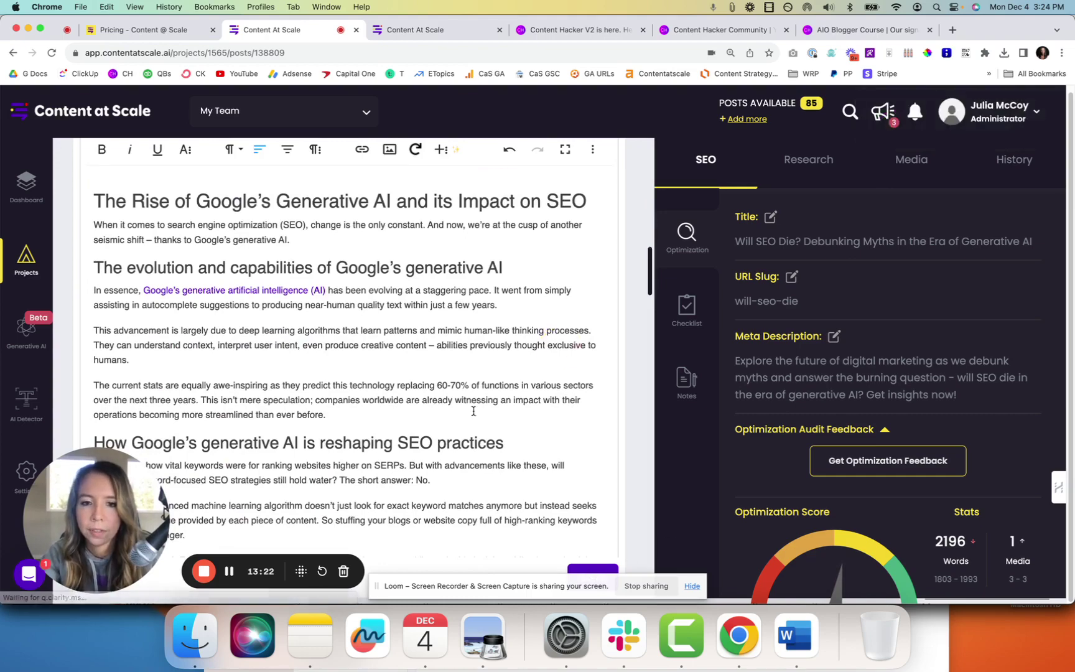
pyautogui.scroll(-8, 473, 410)
pyautogui.scroll(-20, 473, 411)
pyautogui.scroll(5, 473, 411)
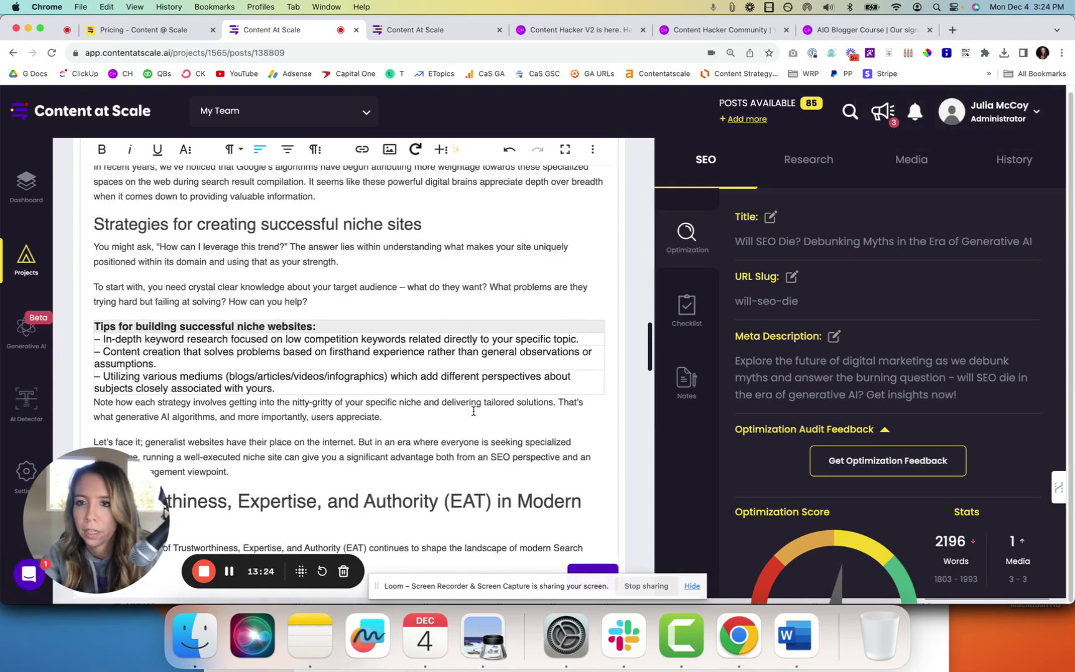
pyautogui.moveTo(355, 312); pyautogui.dragTo(366, 408)
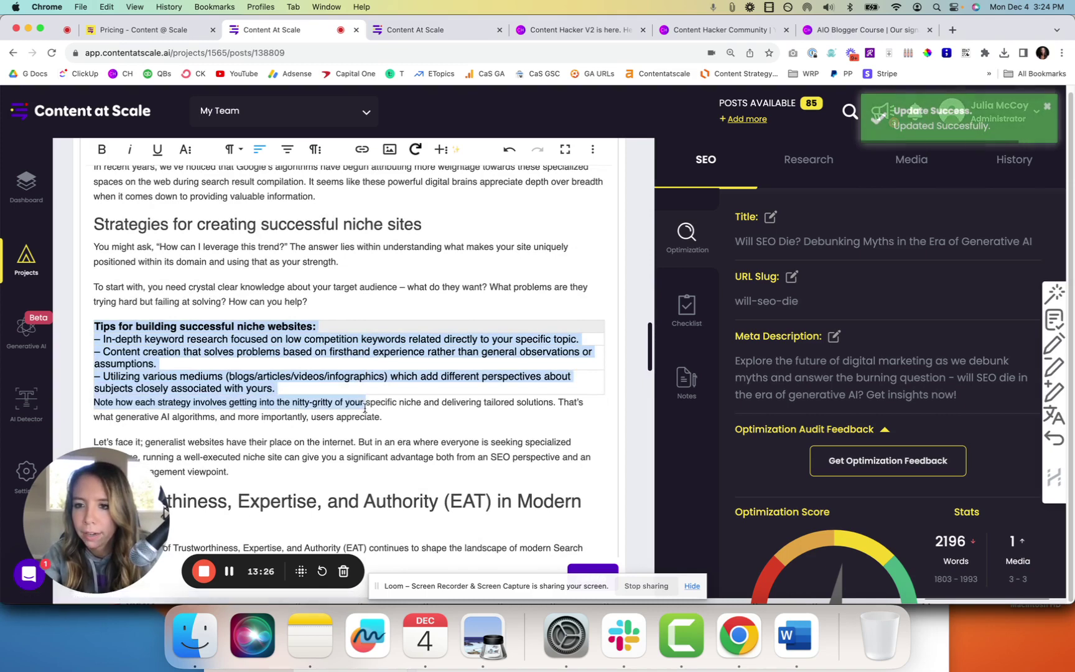
pyautogui.click(407, 433)
# - Read through the rest of the article down to the Conclusion
pyautogui.scroll(-6, 406, 434)
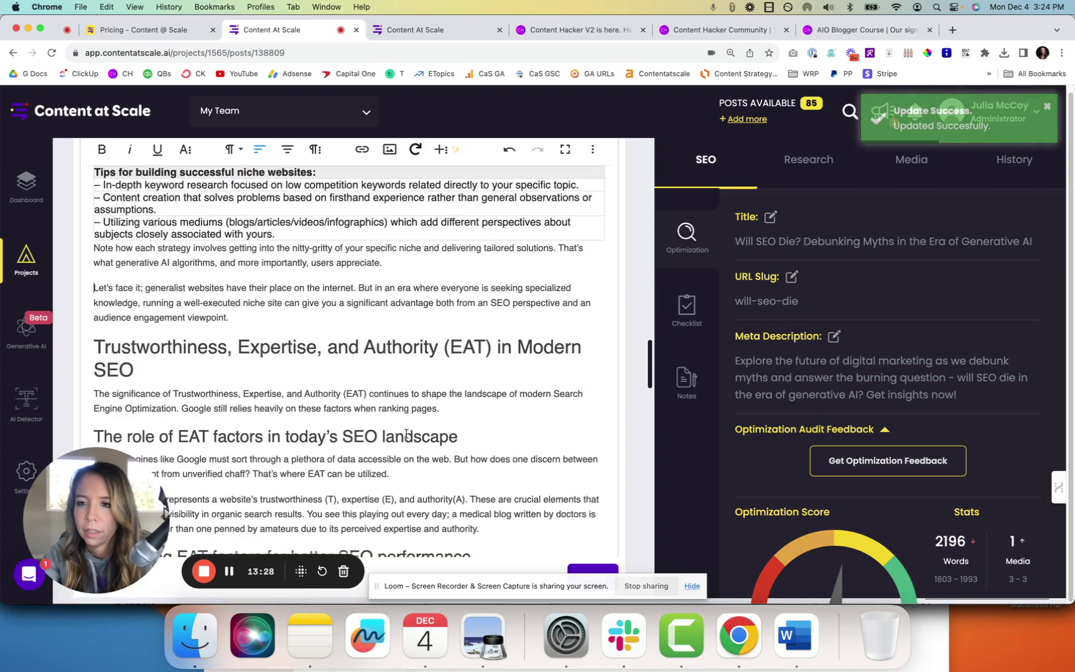
pyautogui.scroll(-6, 406, 433)
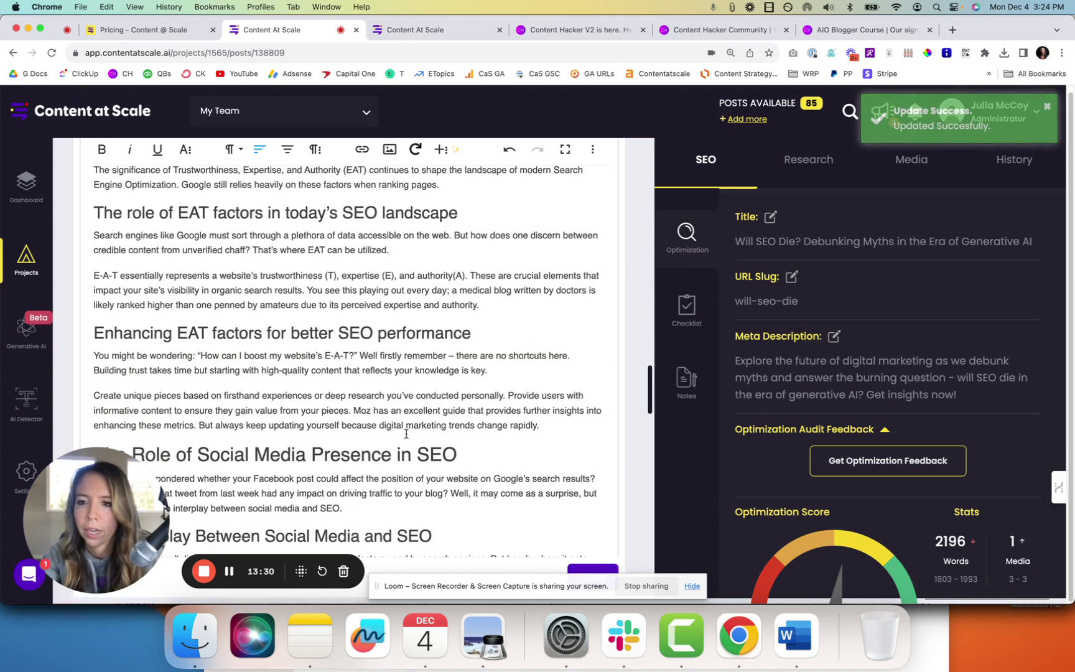
pyautogui.scroll(3, 407, 434)
pyautogui.scroll(-5, 407, 434)
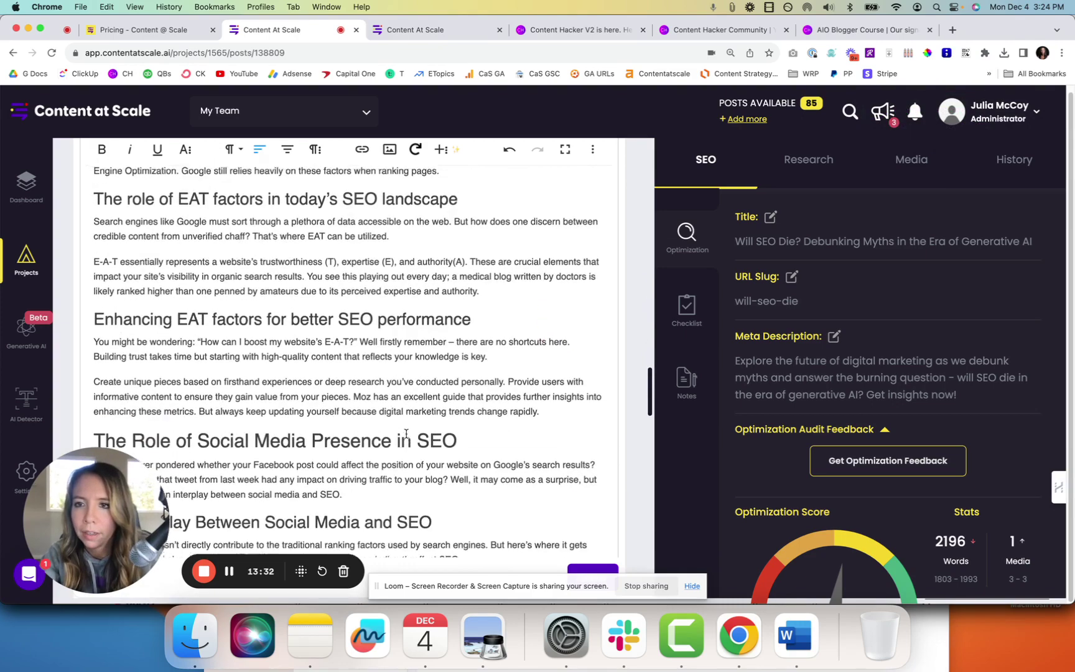
pyautogui.scroll(5, 407, 434)
pyautogui.scroll(-15, 407, 434)
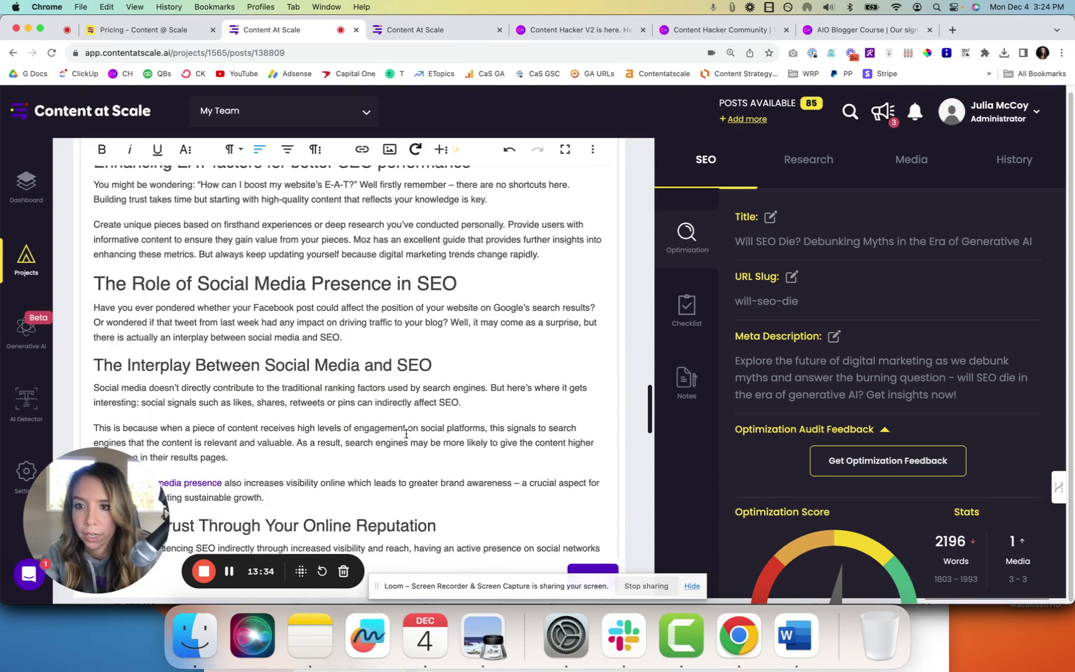
pyautogui.scroll(-15, 406, 434)
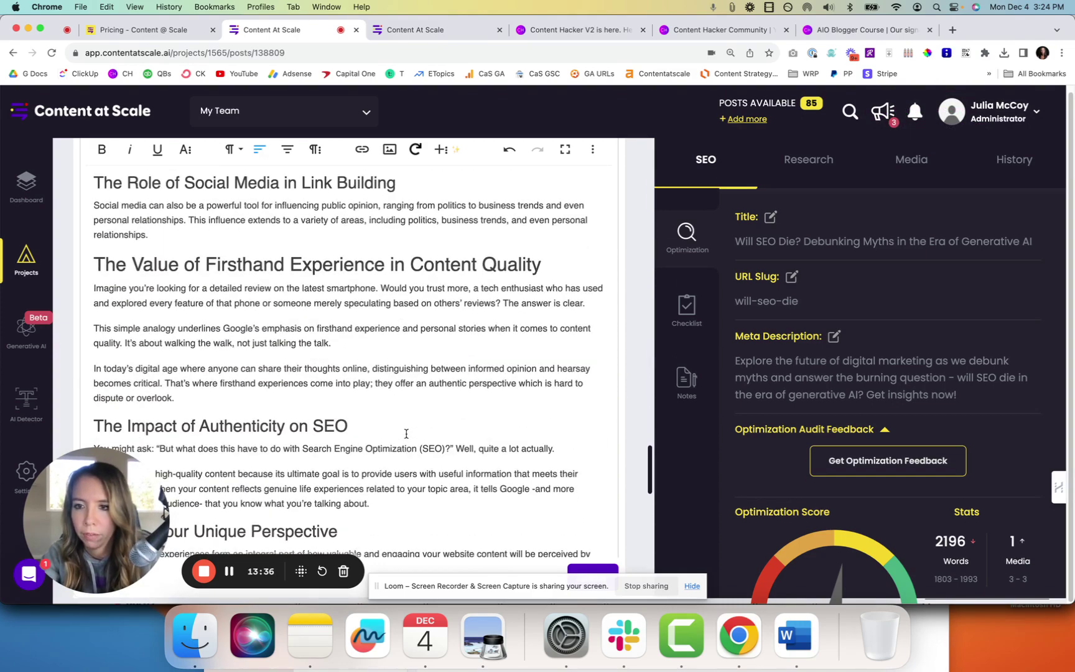
pyautogui.scroll(-15, 406, 433)
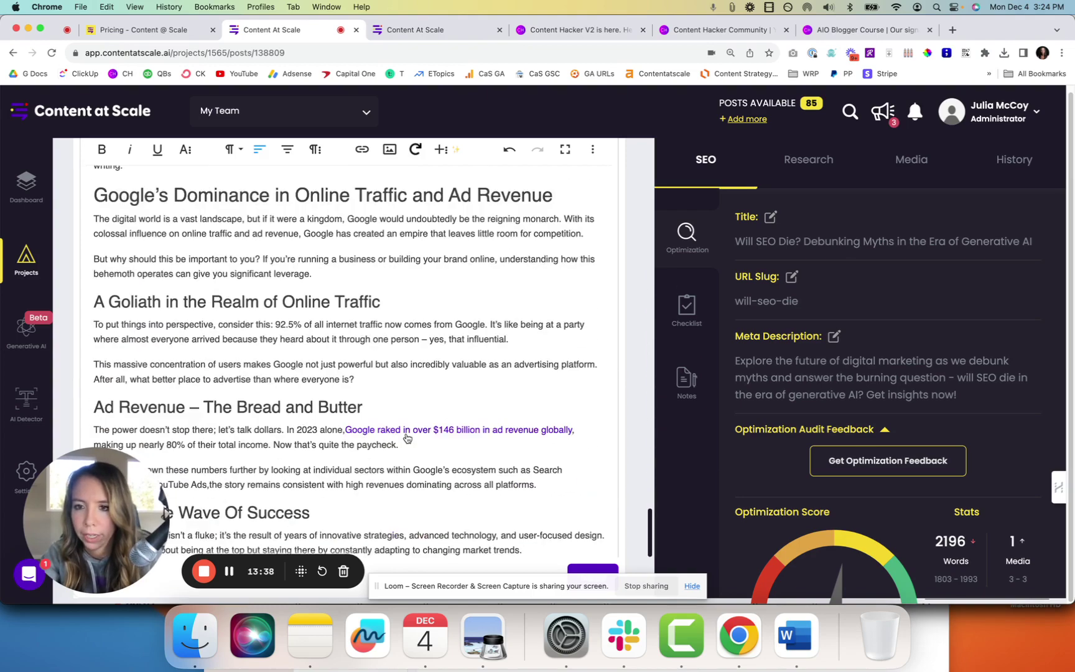
pyautogui.scroll(-5, 407, 434)
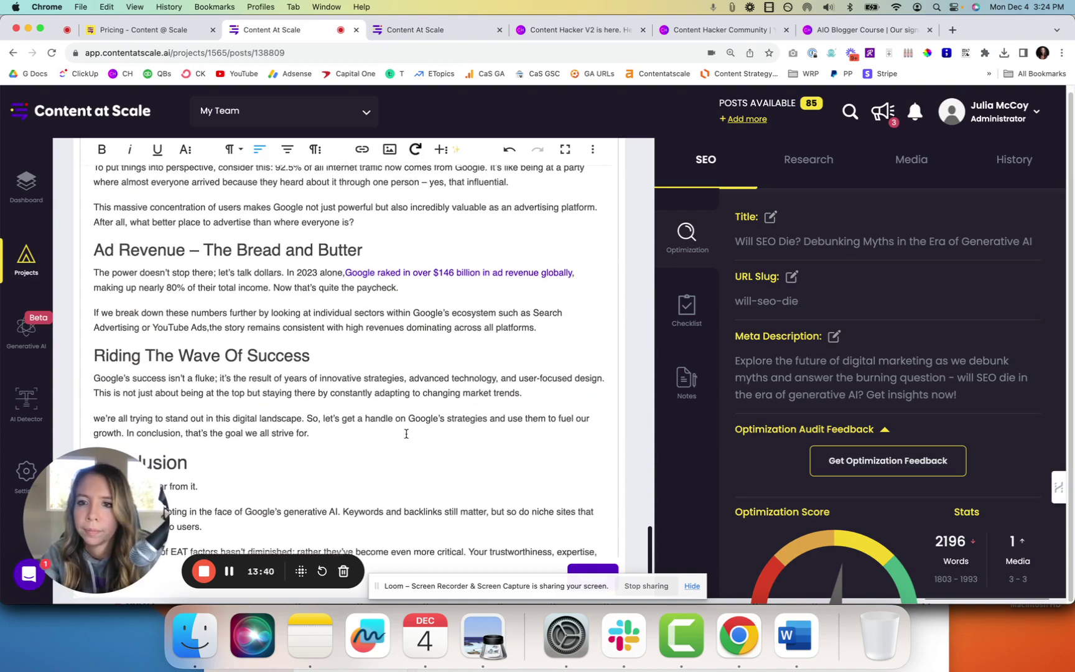
pyautogui.scroll(-6, 406, 434)
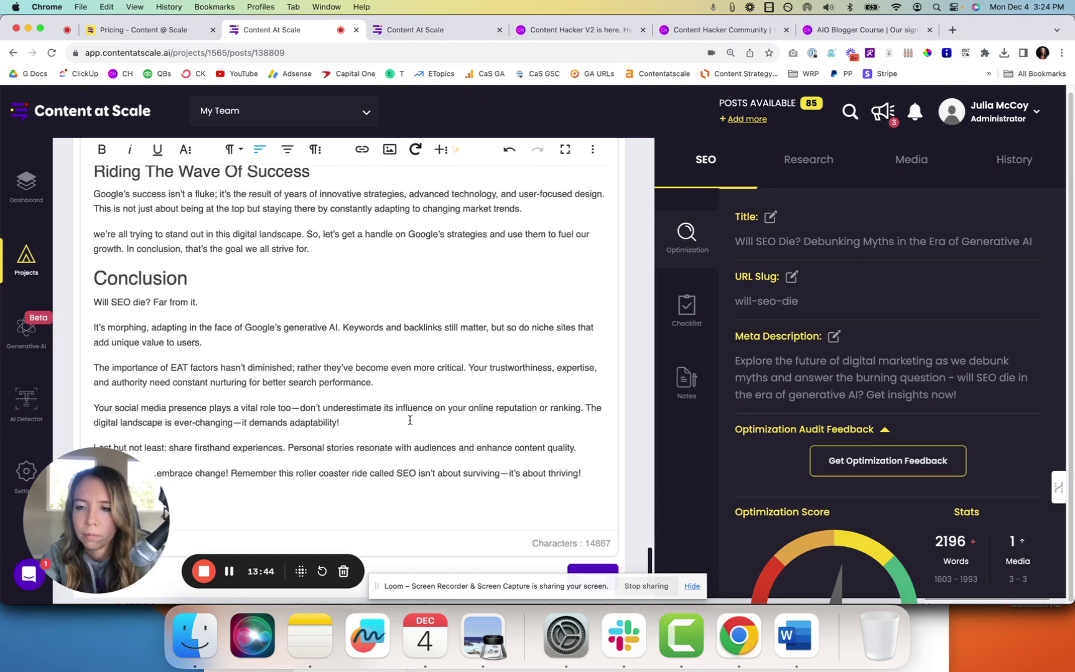
pyautogui.scroll(2, 410, 420)
pyautogui.scroll(-2, 349, 407)
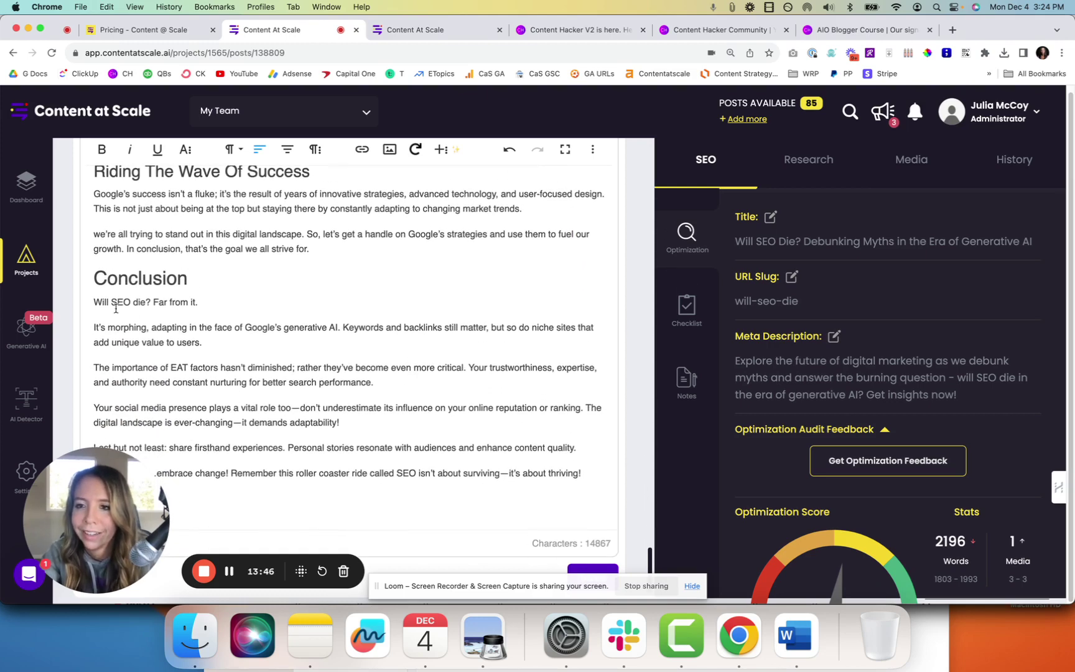
# - Check the Conclusion's opening lines and save the post with the Update button
pyautogui.moveTo(89, 302); pyautogui.dragTo(245, 339)
pyautogui.click(246, 339)
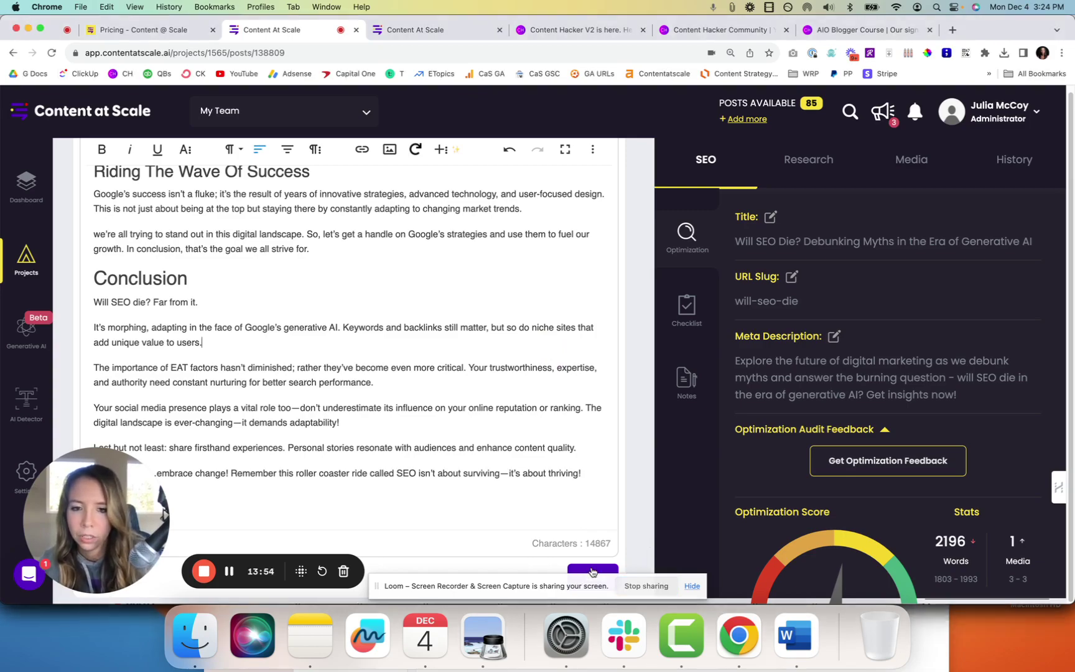
pyautogui.click(593, 572)
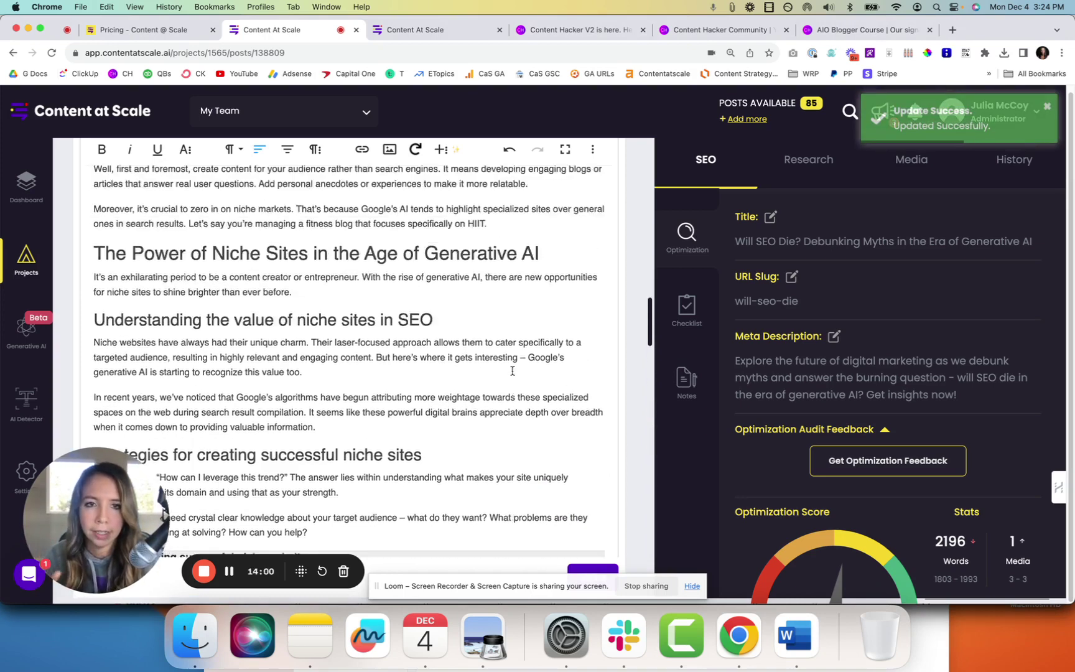
# - Run the Research panel's plagiarism scan on the post and confirm it shows 0% plagiarism
pyautogui.click(812, 163)
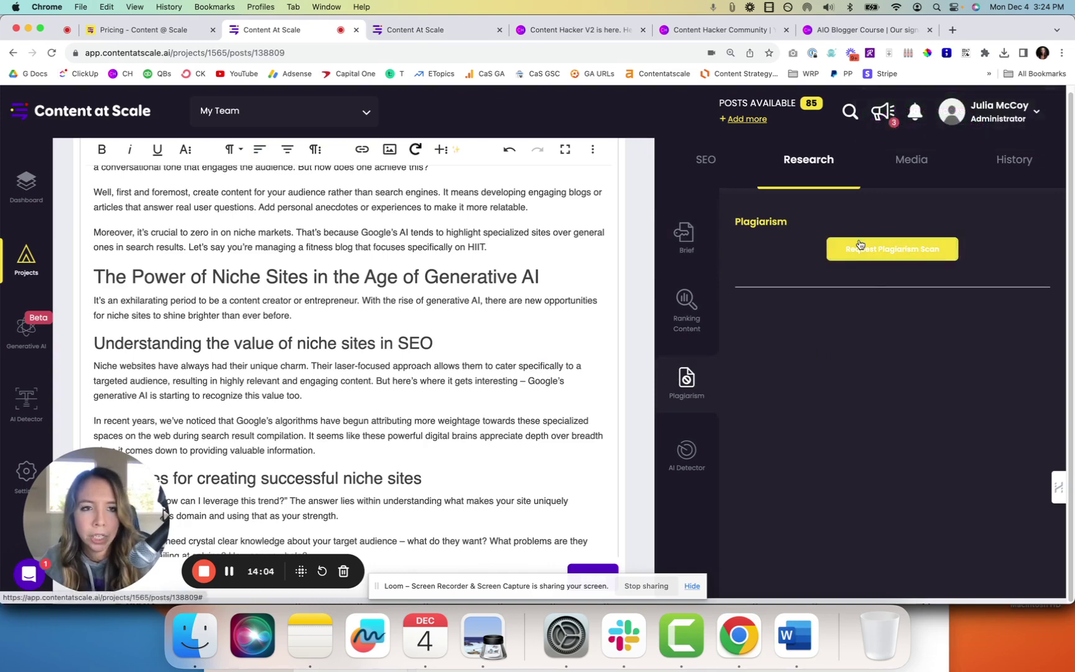
pyautogui.click(860, 243)
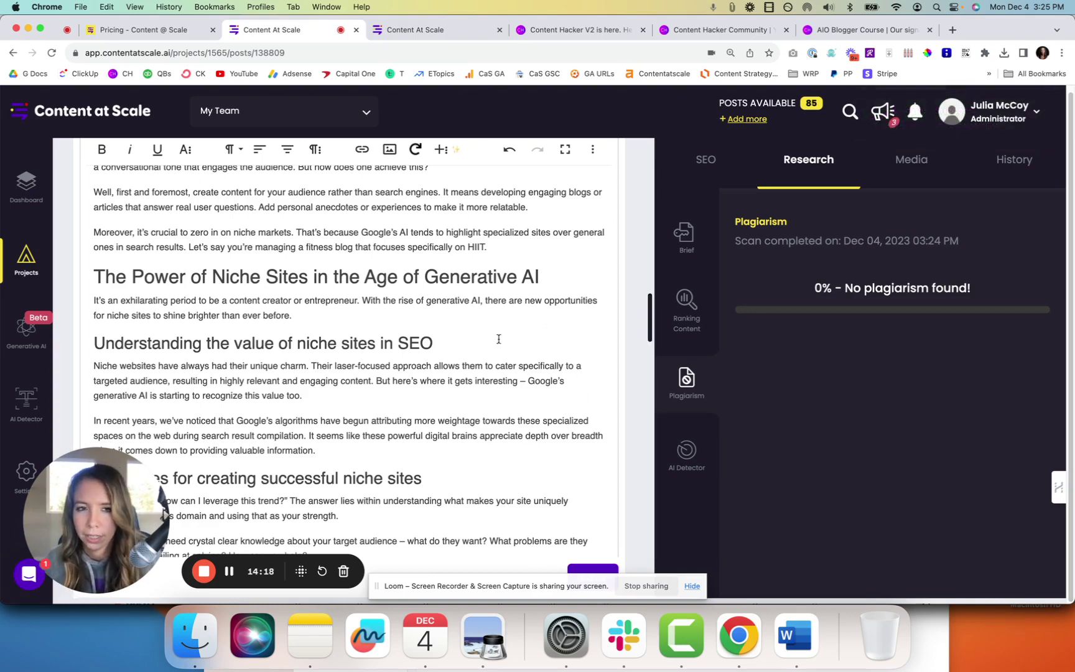
pyautogui.click(391, 442)
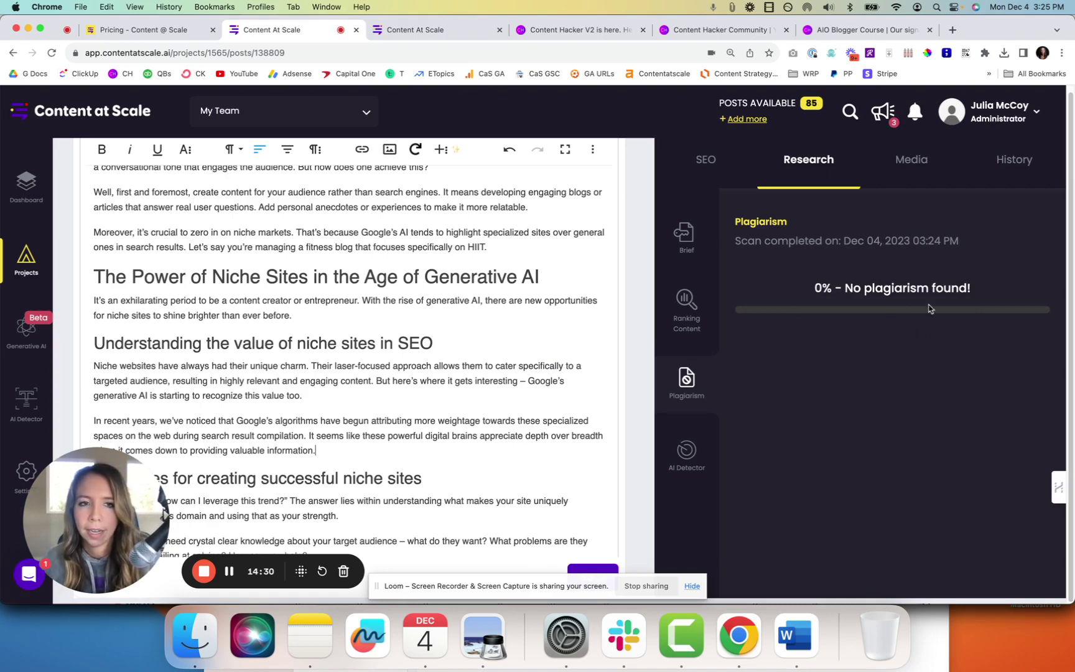
# - Run the AI Detector on the post
pyautogui.click(678, 323)
pyautogui.click(685, 451)
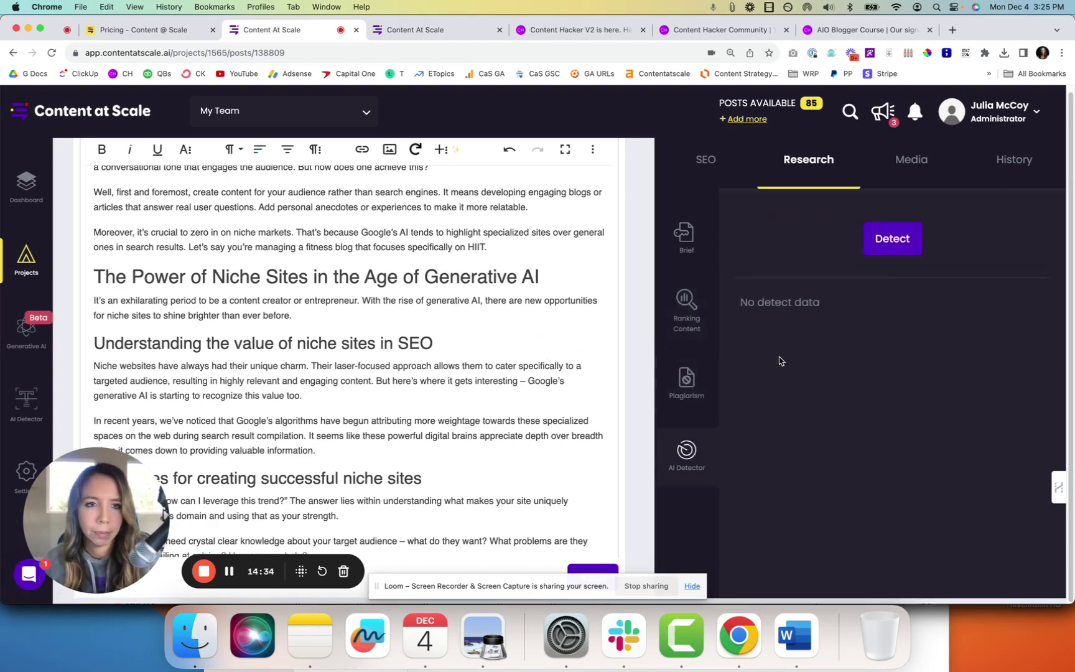
pyautogui.click(902, 249)
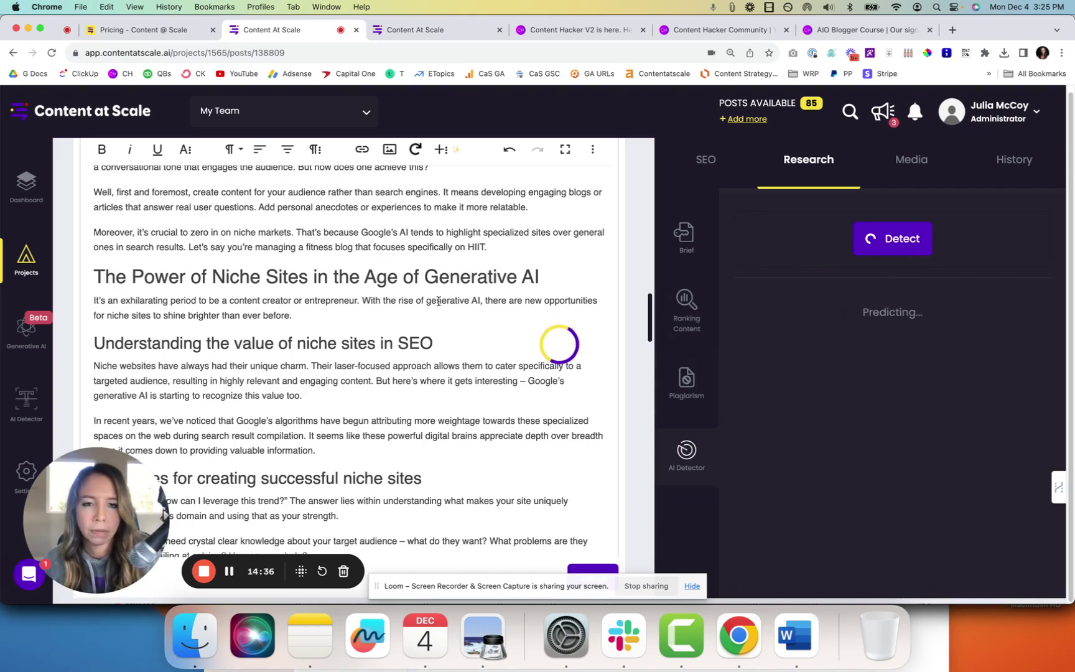
# - Review the AI detection results confirming the post passes as human, with some intro lines flagged
pyautogui.scroll(15, 475, 386)
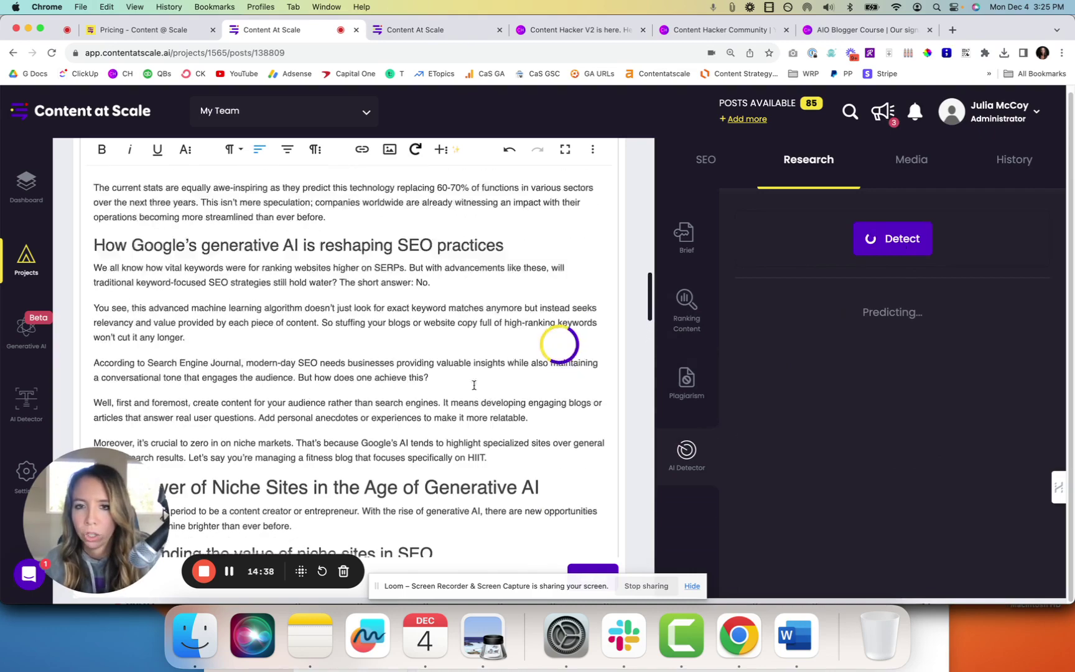
pyautogui.scroll(10, 475, 385)
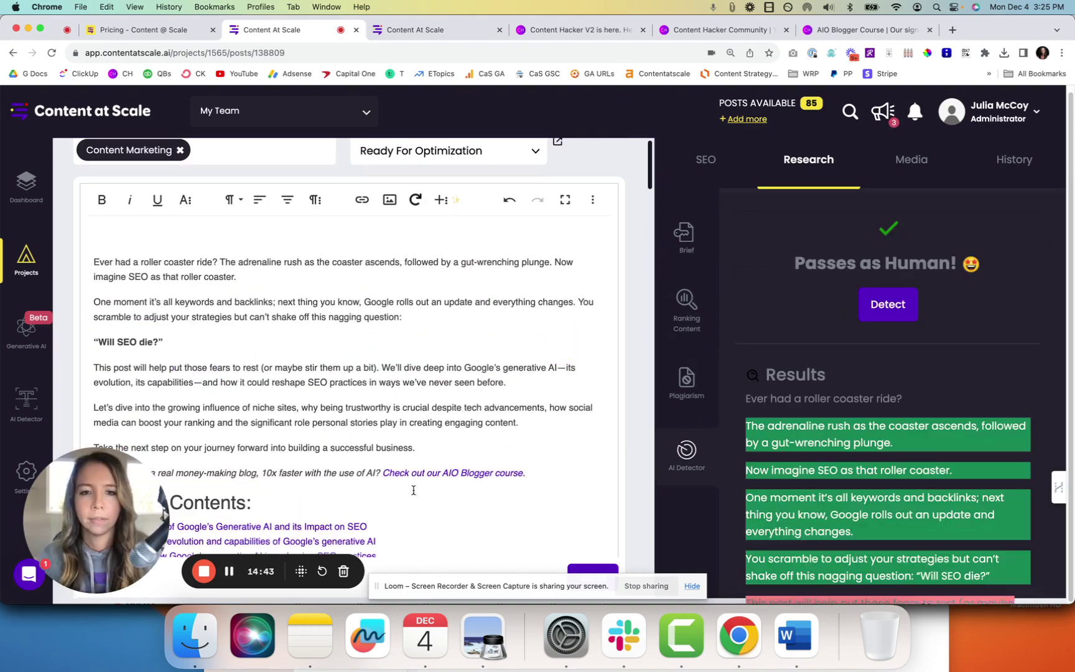
pyautogui.scroll(-5, 913, 428)
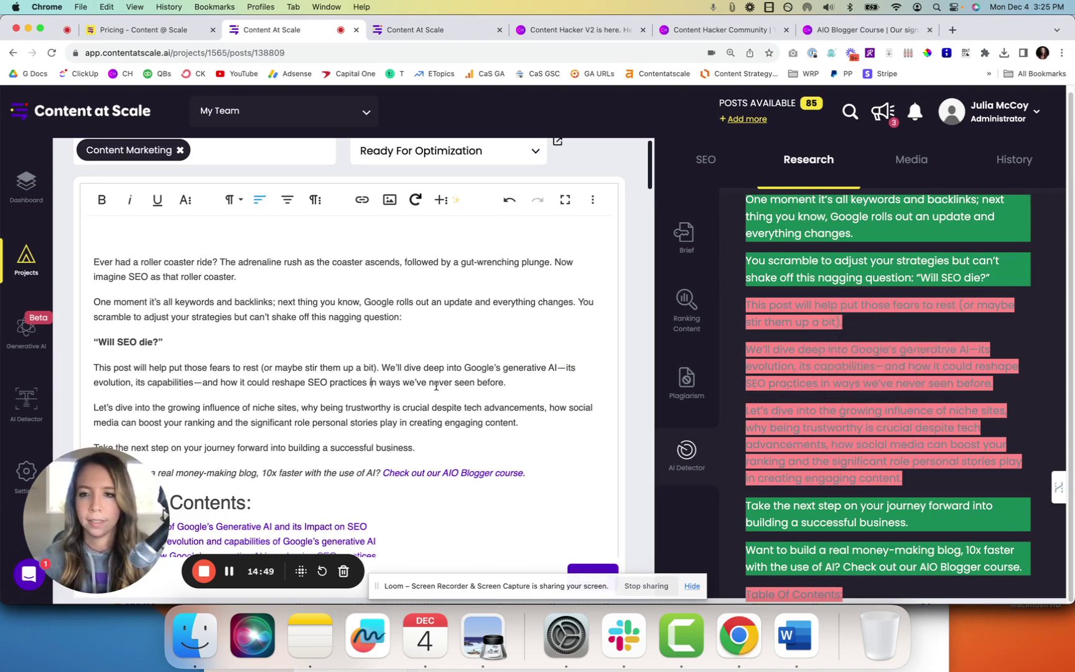
pyautogui.scroll(-1, 830, 390)
pyautogui.scroll(-10, 830, 390)
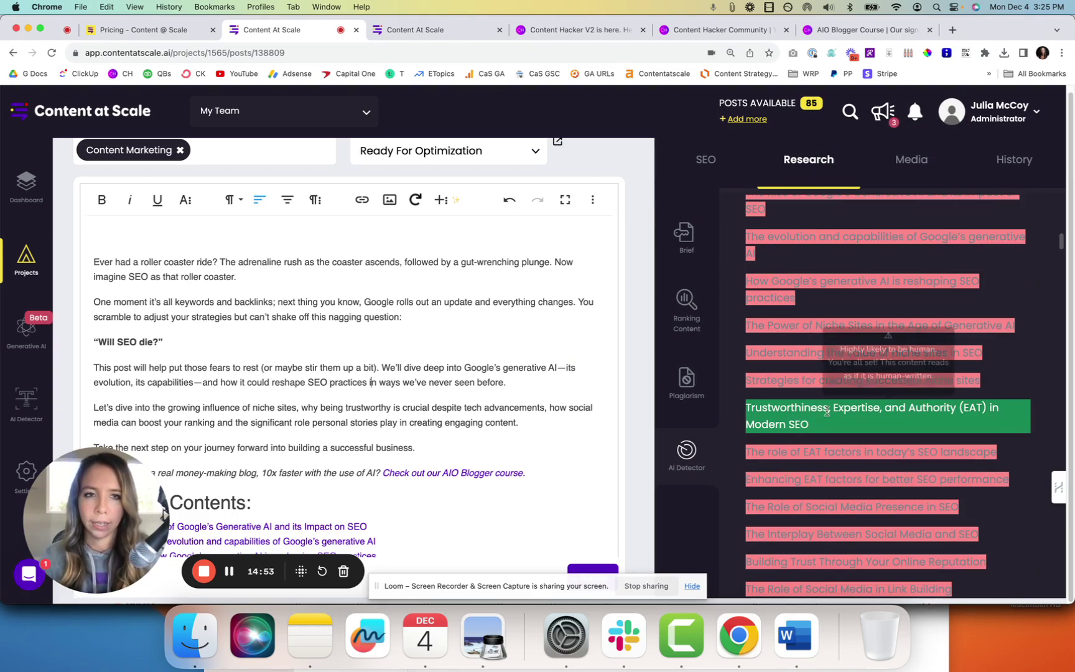
pyautogui.scroll(15, 831, 393)
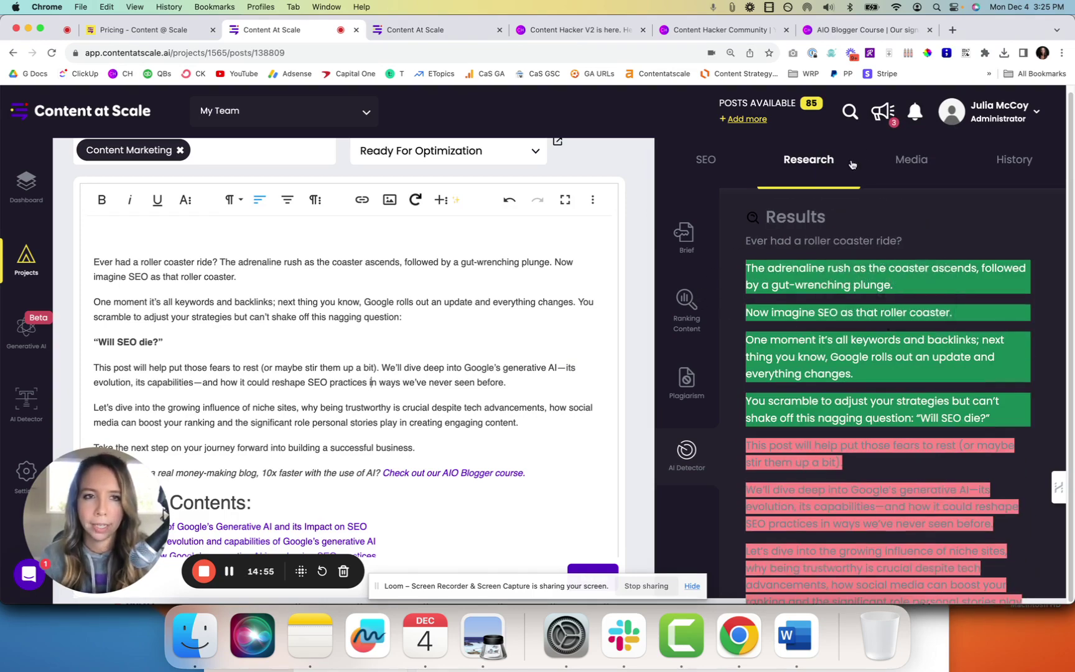
pyautogui.click(679, 249)
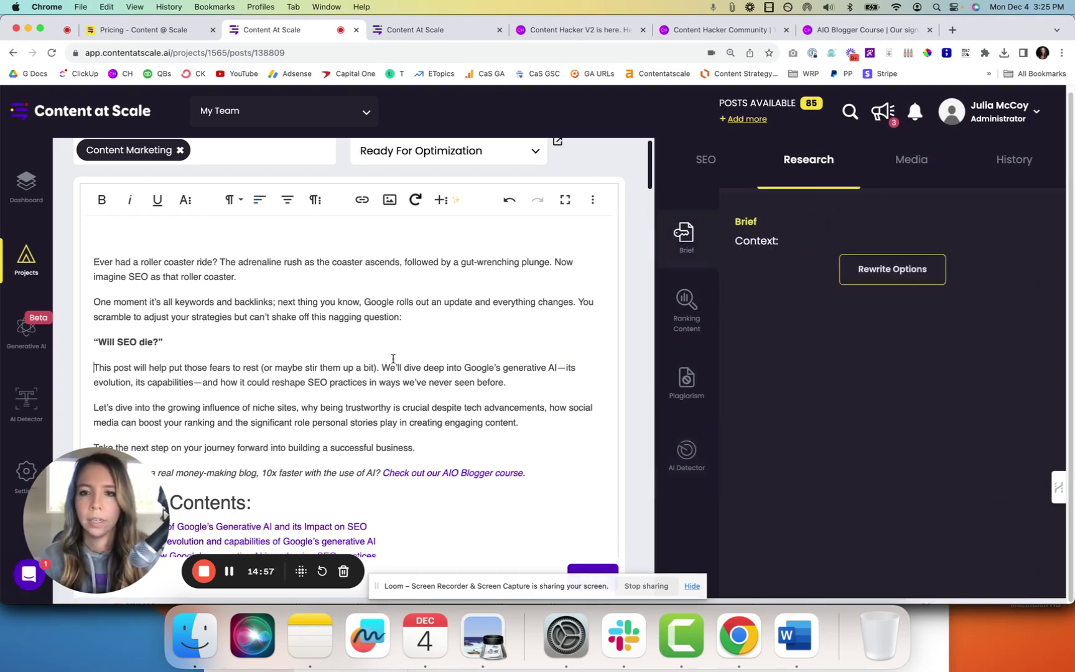
pyautogui.scroll(2, 392, 359)
pyautogui.scroll(1, 392, 360)
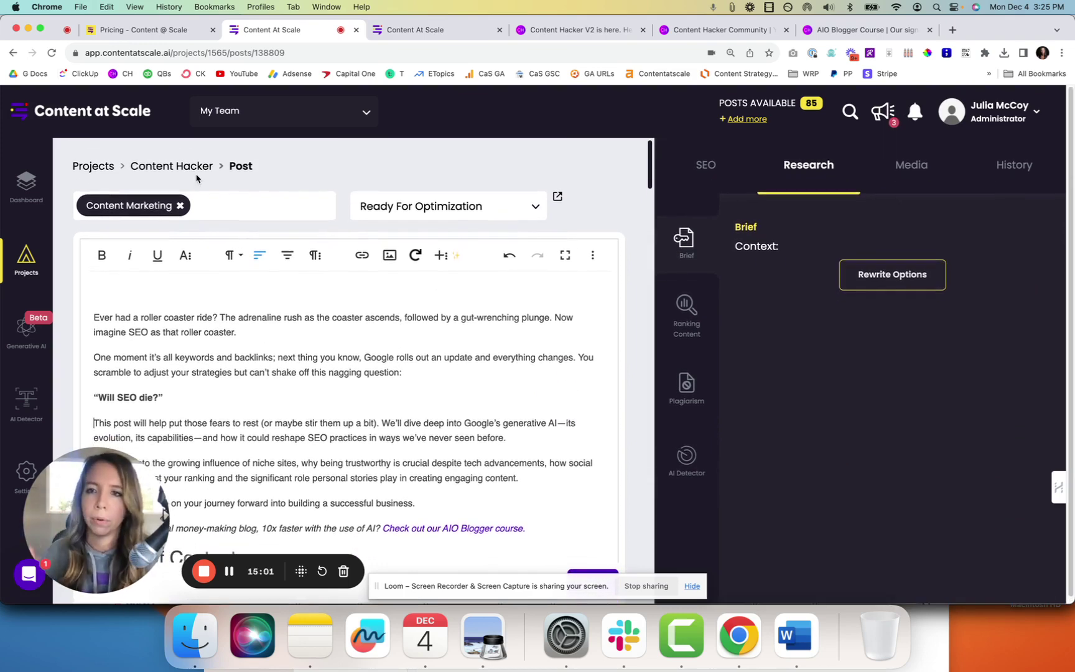
pyautogui.scroll(-10, 275, 302)
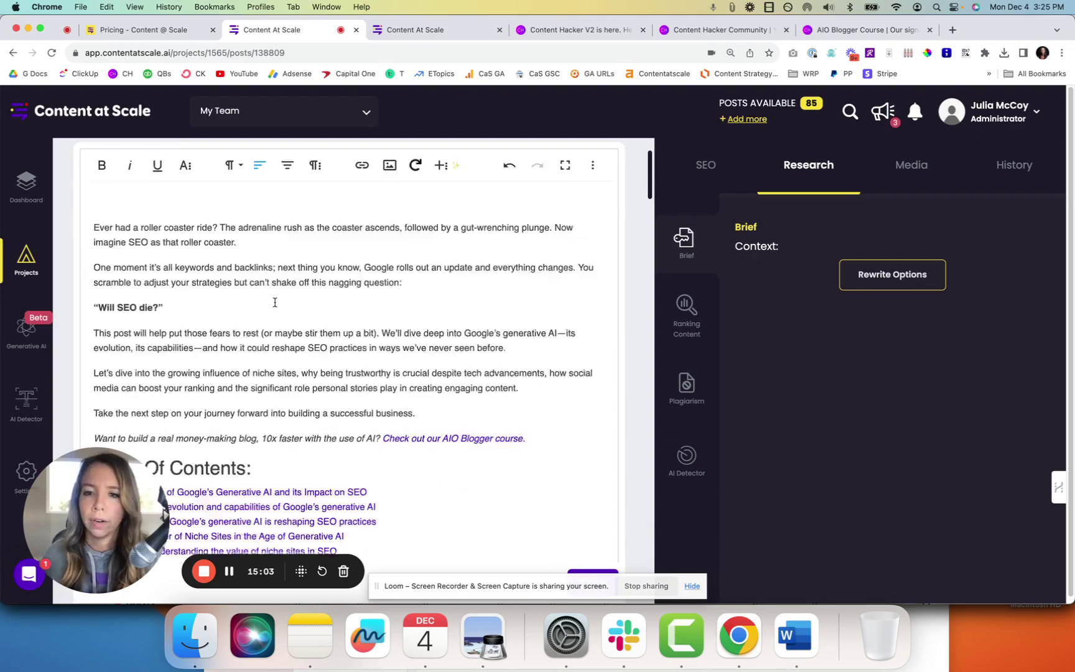
pyautogui.scroll(-10, 274, 305)
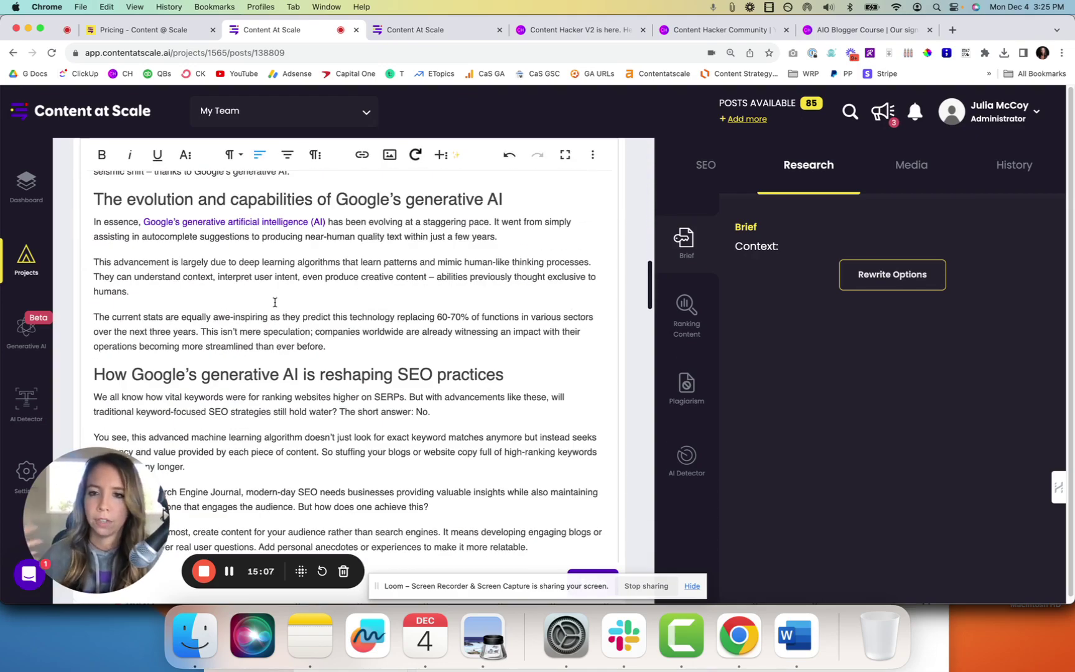
pyautogui.scroll(-15, 275, 302)
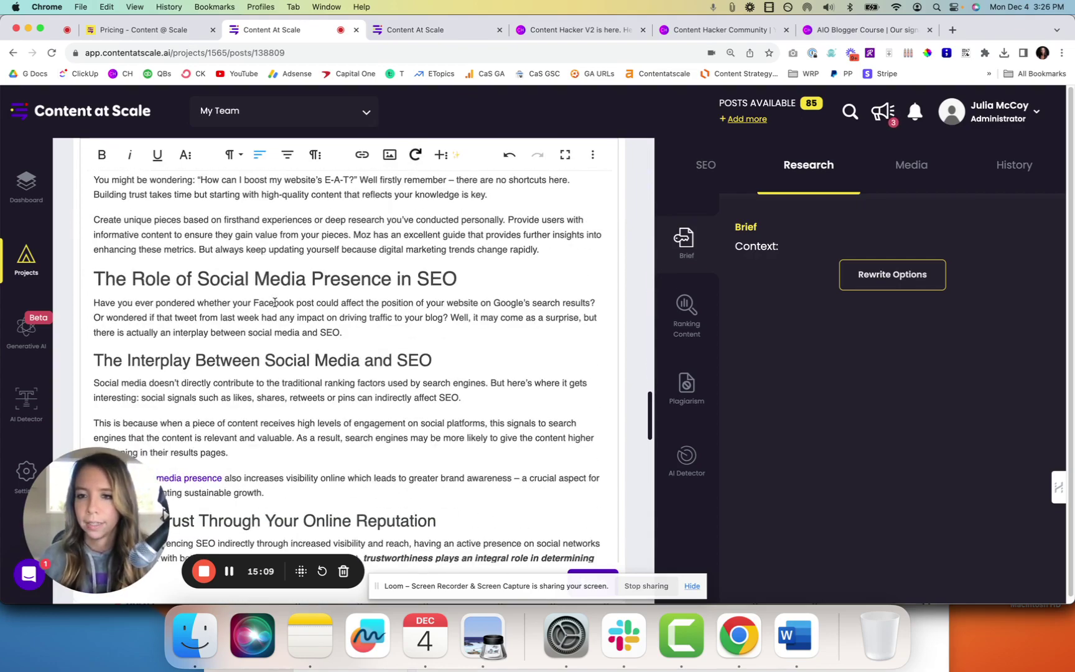
pyautogui.scroll(-5, 275, 302)
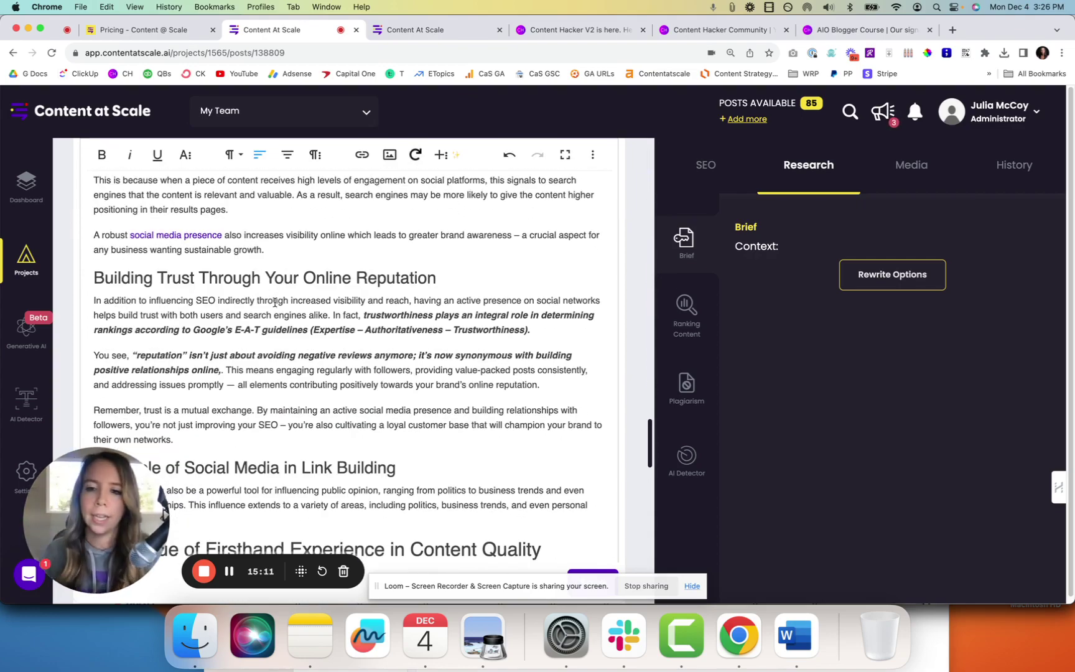
pyautogui.scroll(-20, 274, 303)
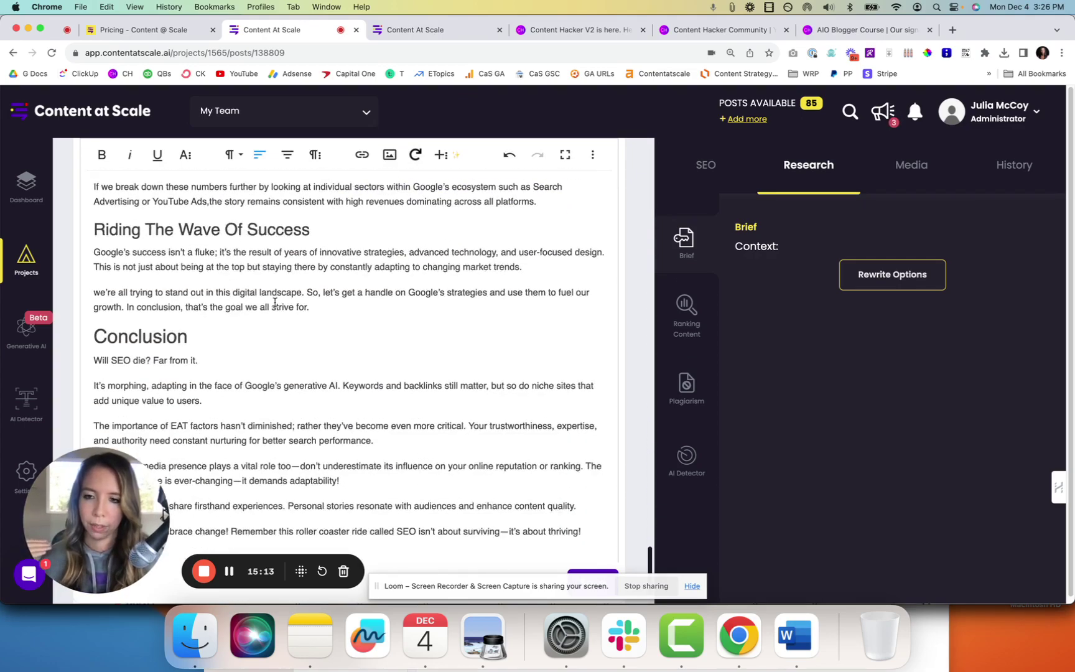
pyautogui.scroll(-1, 274, 303)
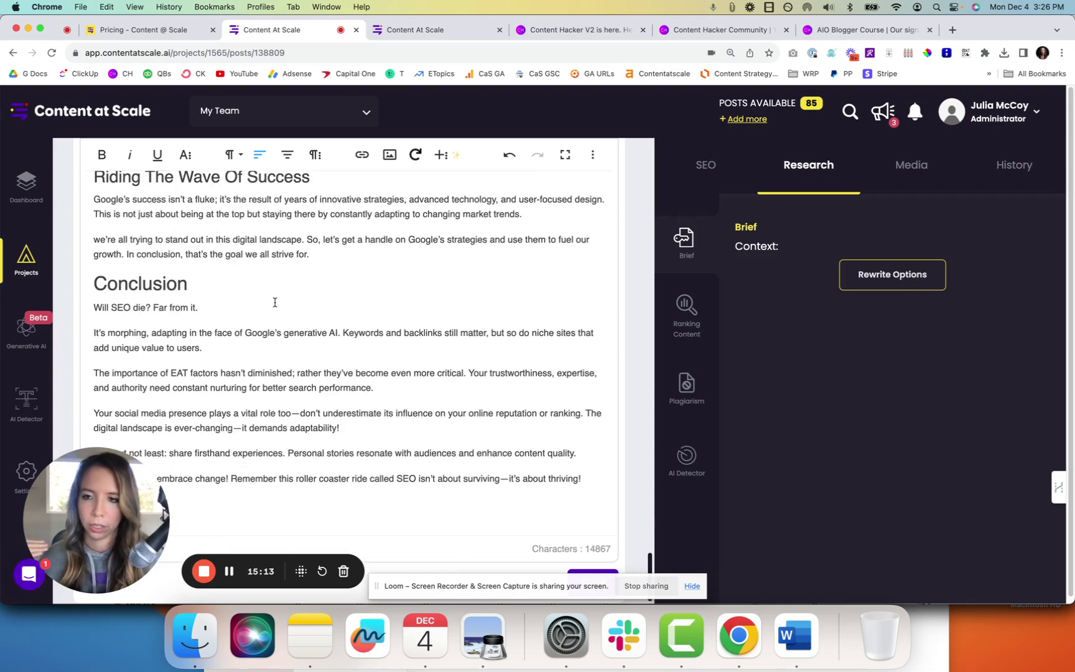
pyautogui.click(516, 511)
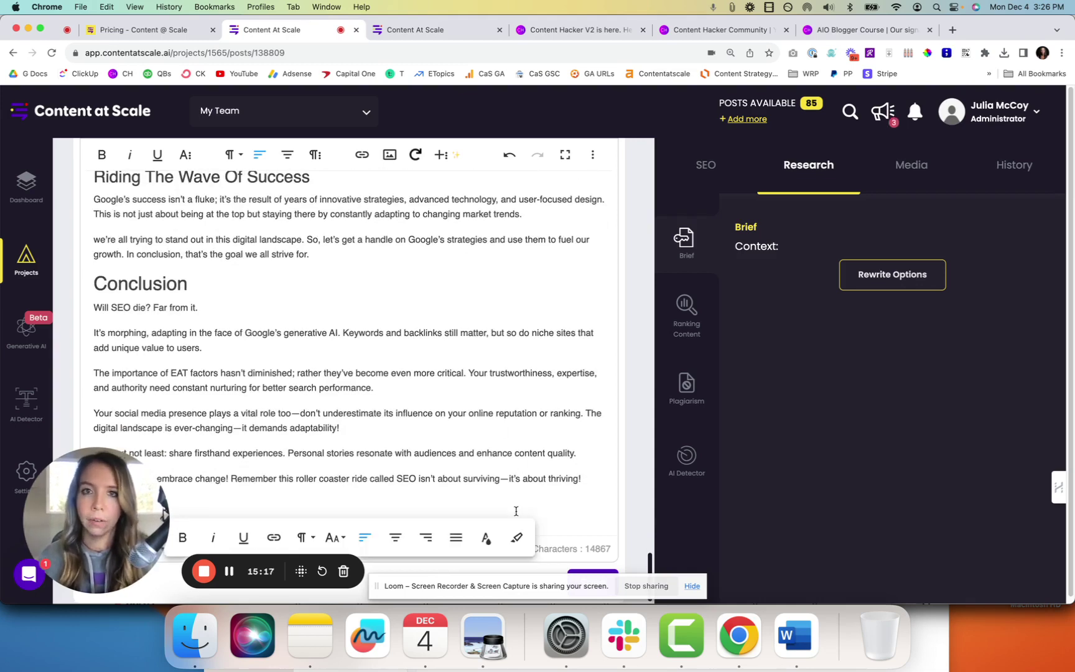
pyautogui.scroll(12, 489, 385)
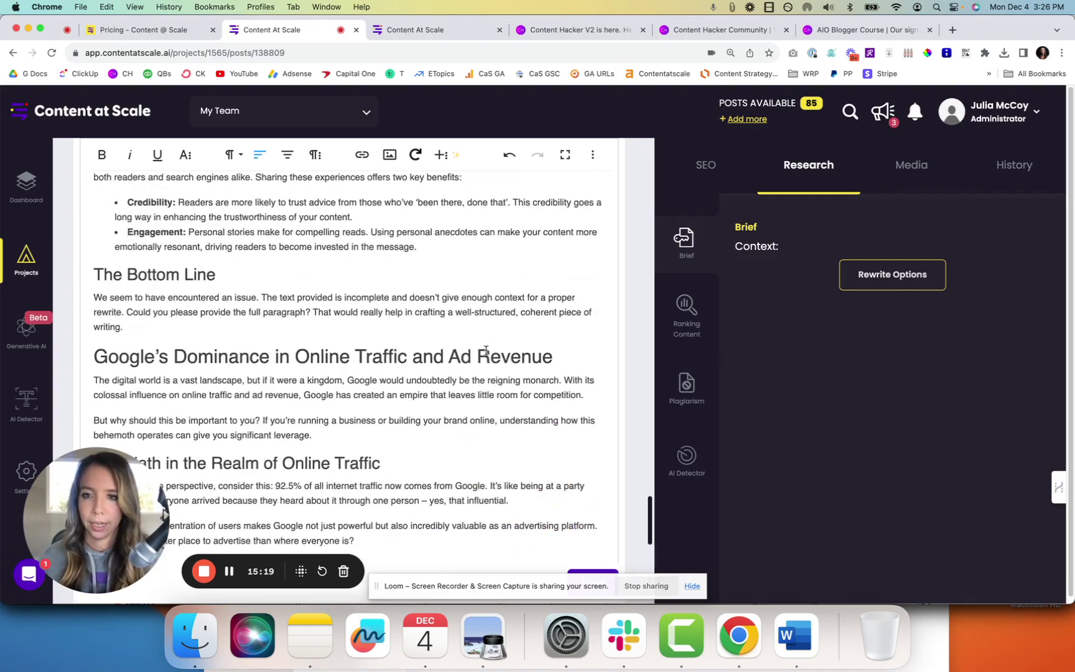
pyautogui.scroll(15, 486, 350)
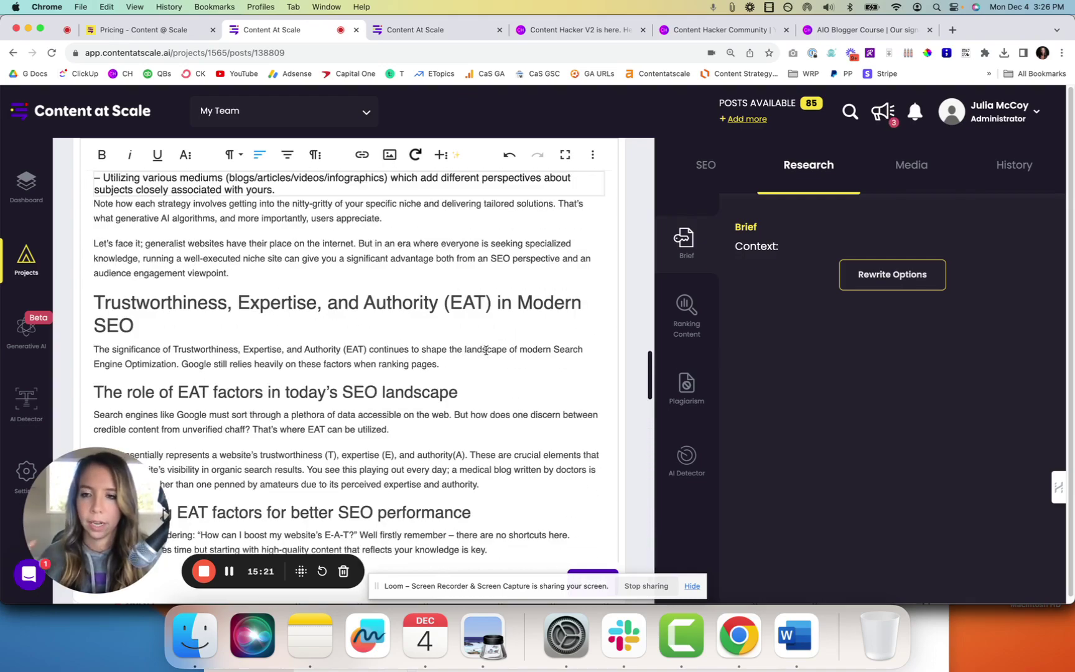
pyautogui.scroll(15, 486, 350)
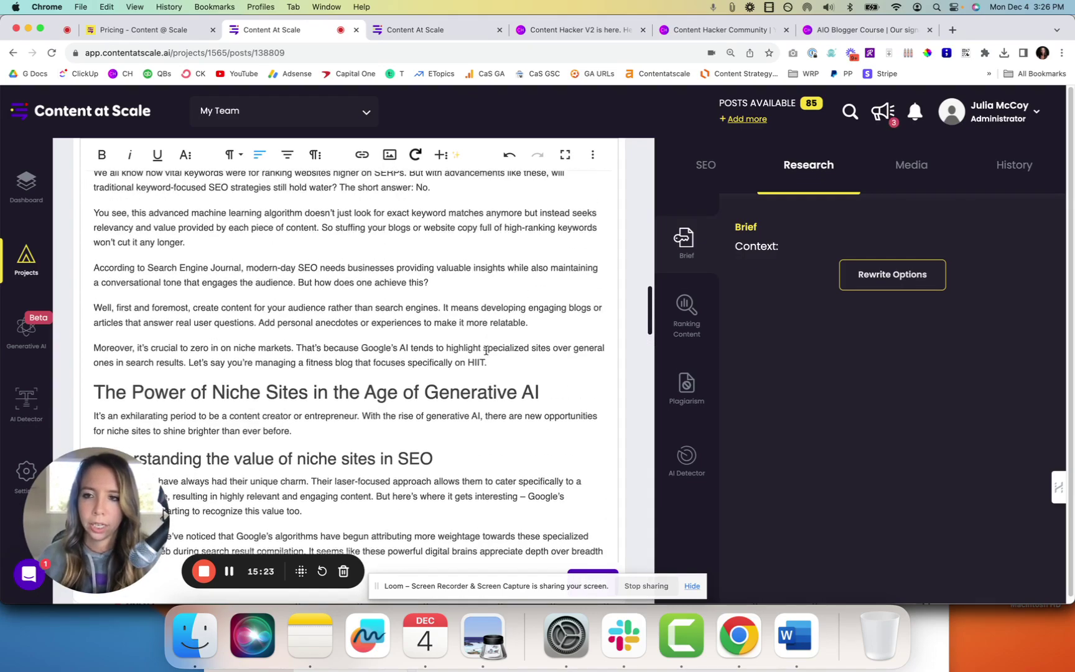
pyautogui.scroll(15, 486, 350)
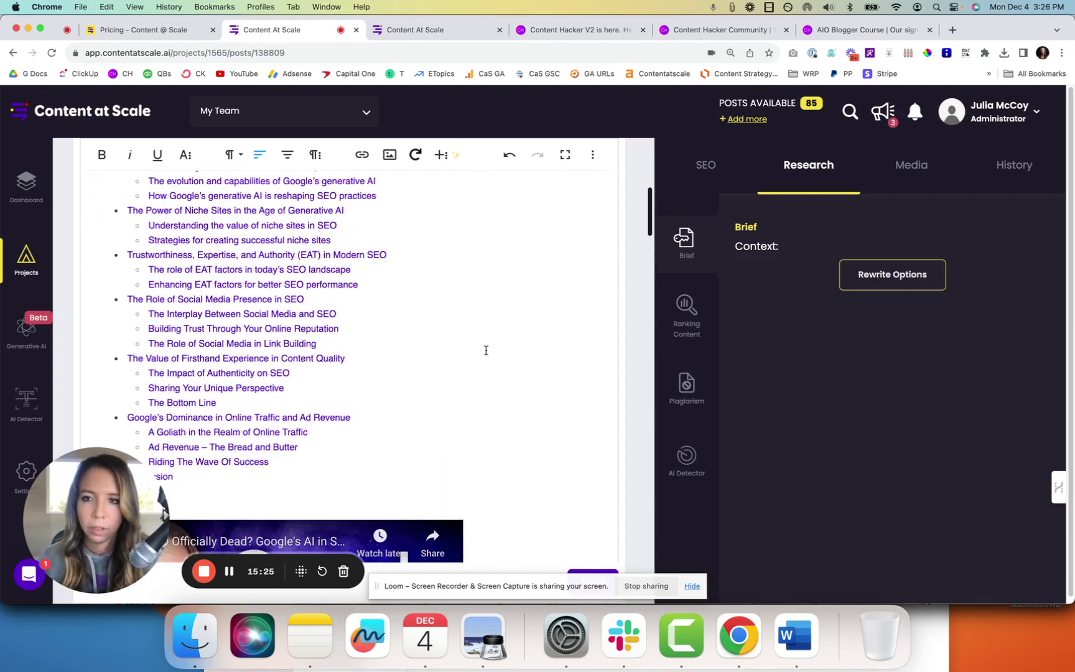
pyautogui.scroll(5, 486, 351)
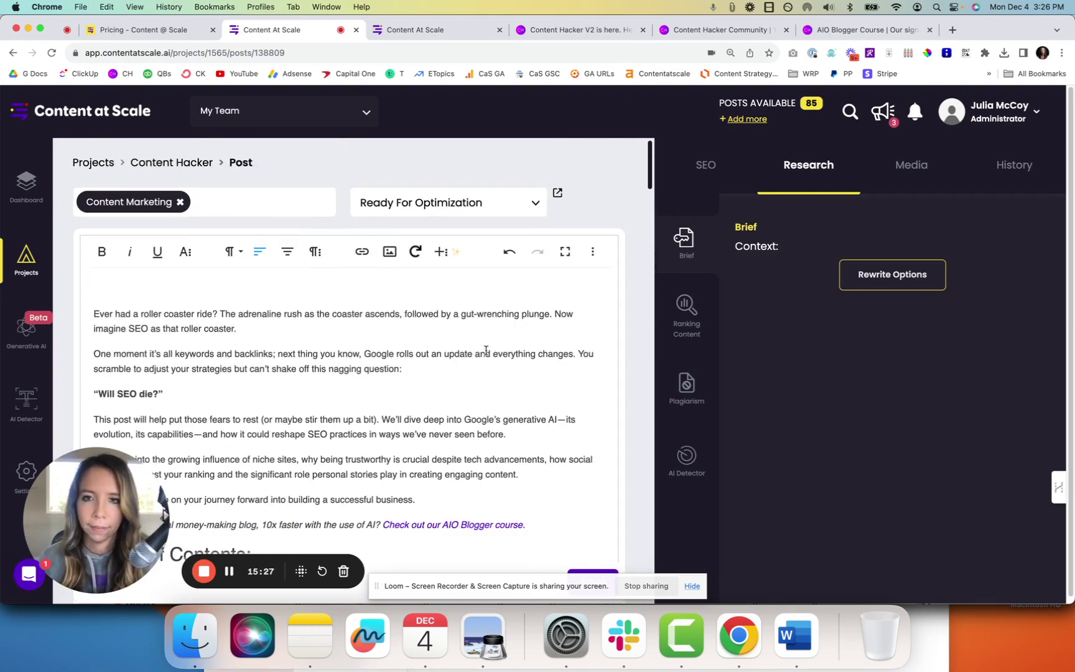
pyautogui.scroll(1, 486, 351)
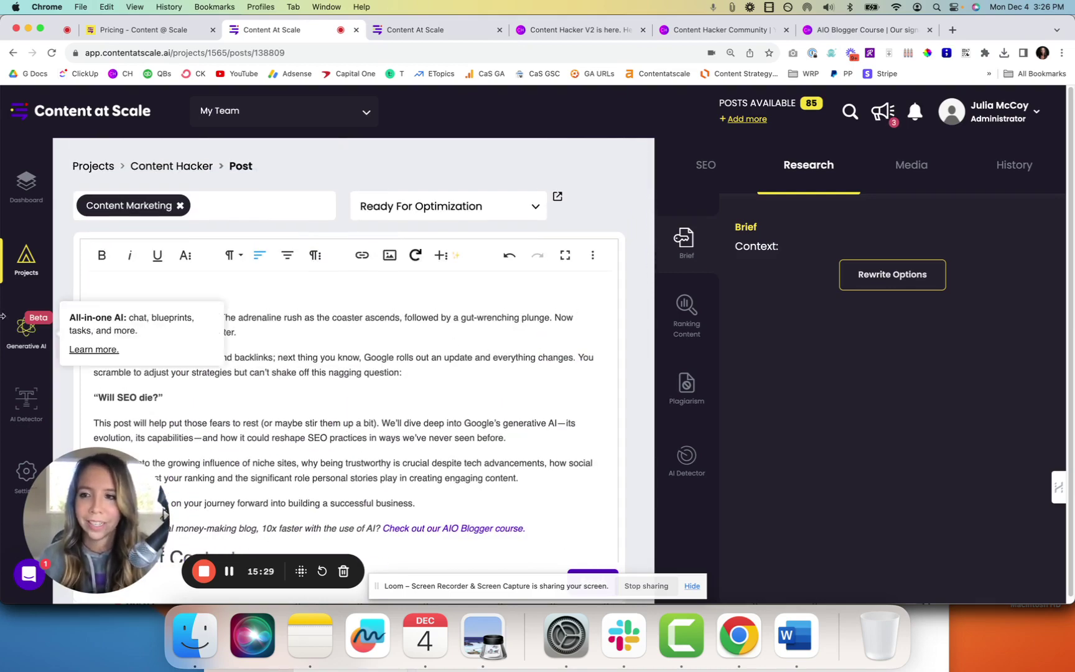